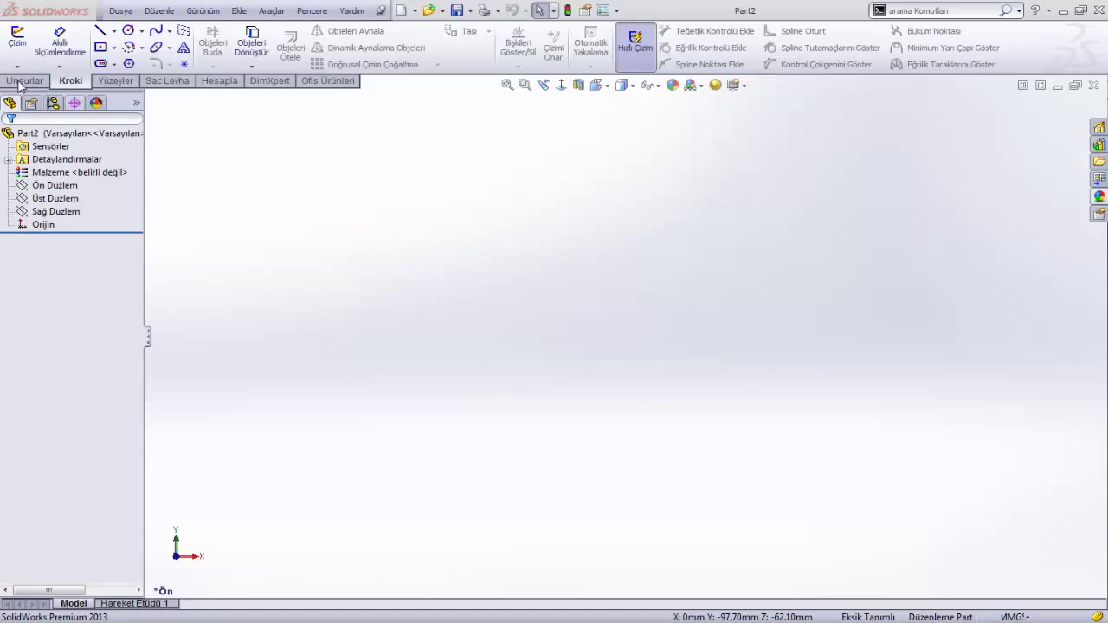
- Start a sketch on the front plane and draw a center rectangle anchored at the origin
click(51, 187)
click(75, 164)
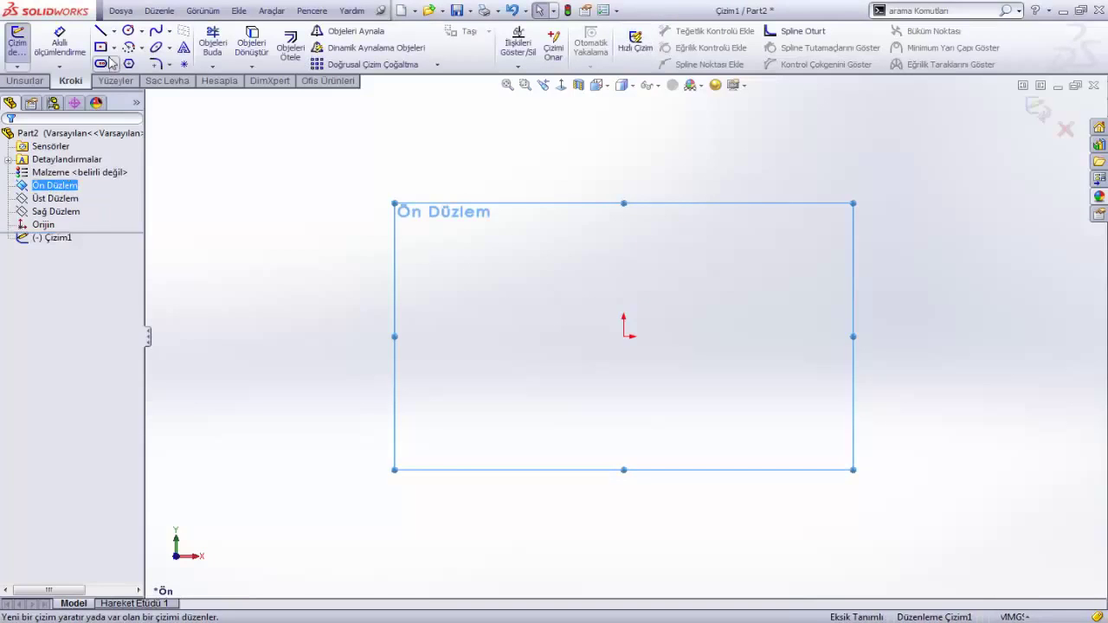
click(106, 46)
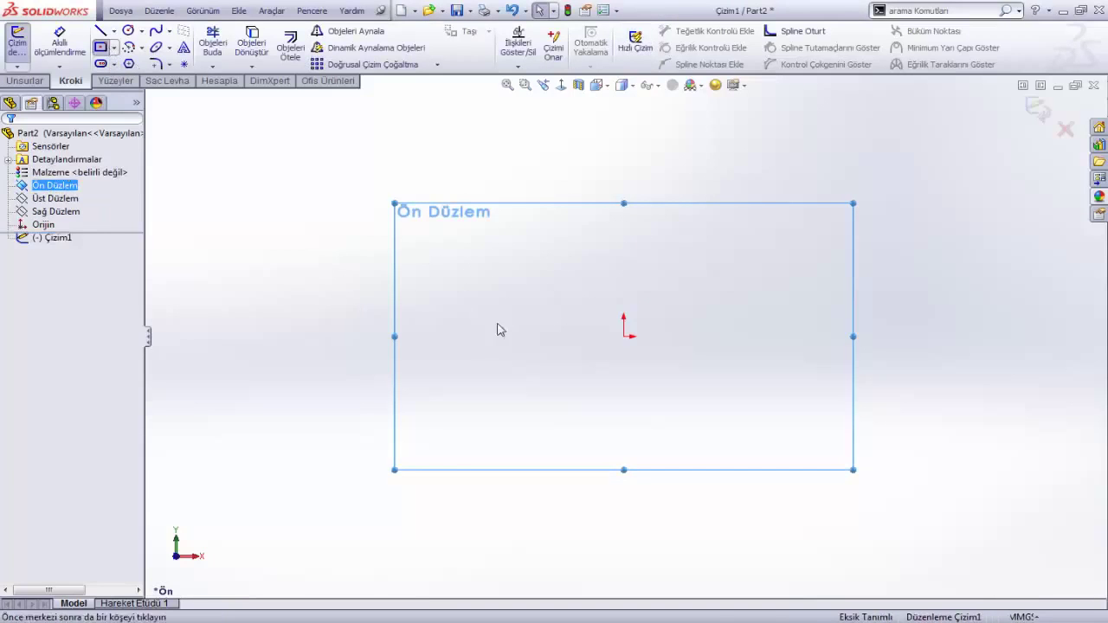
click(623, 337)
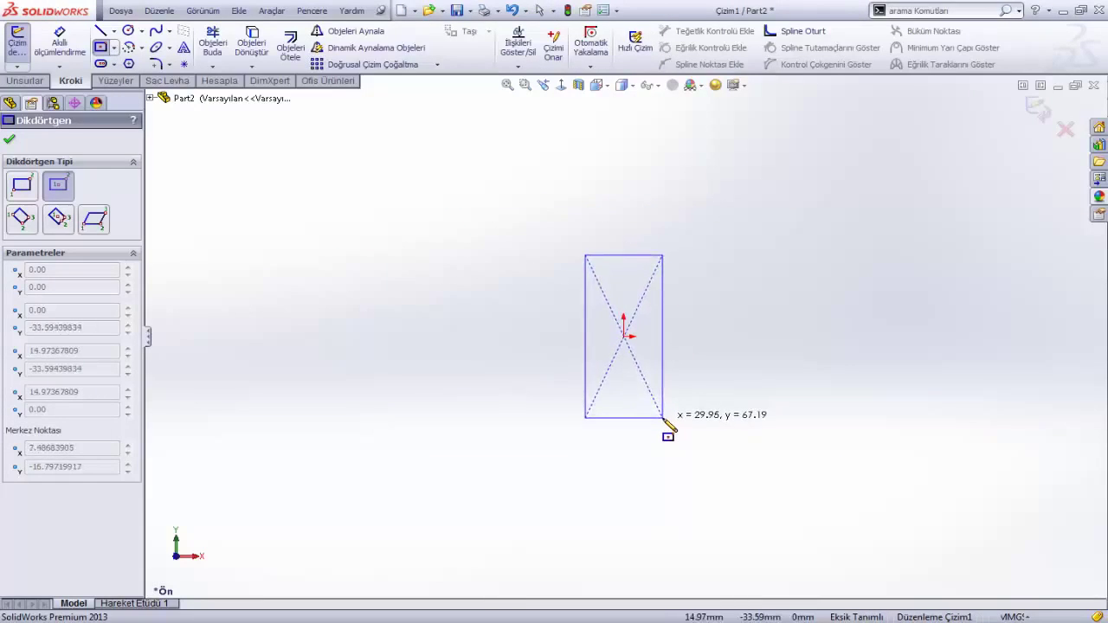
click(663, 419)
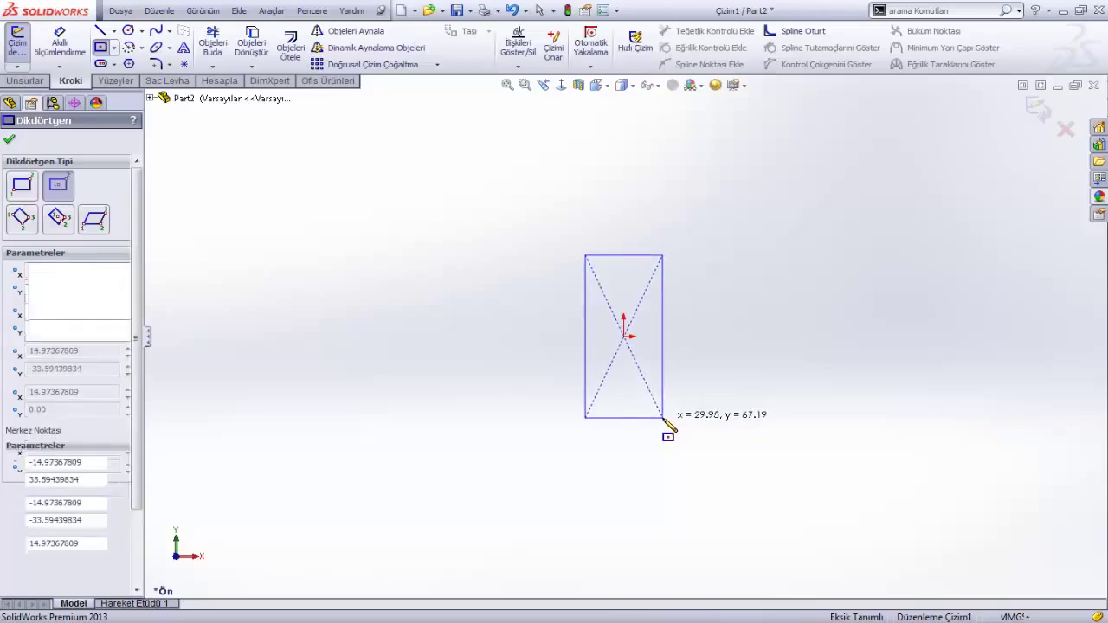
- Add a straight slot running downward from the origin inside the rectangle
click(25, 80)
click(71, 80)
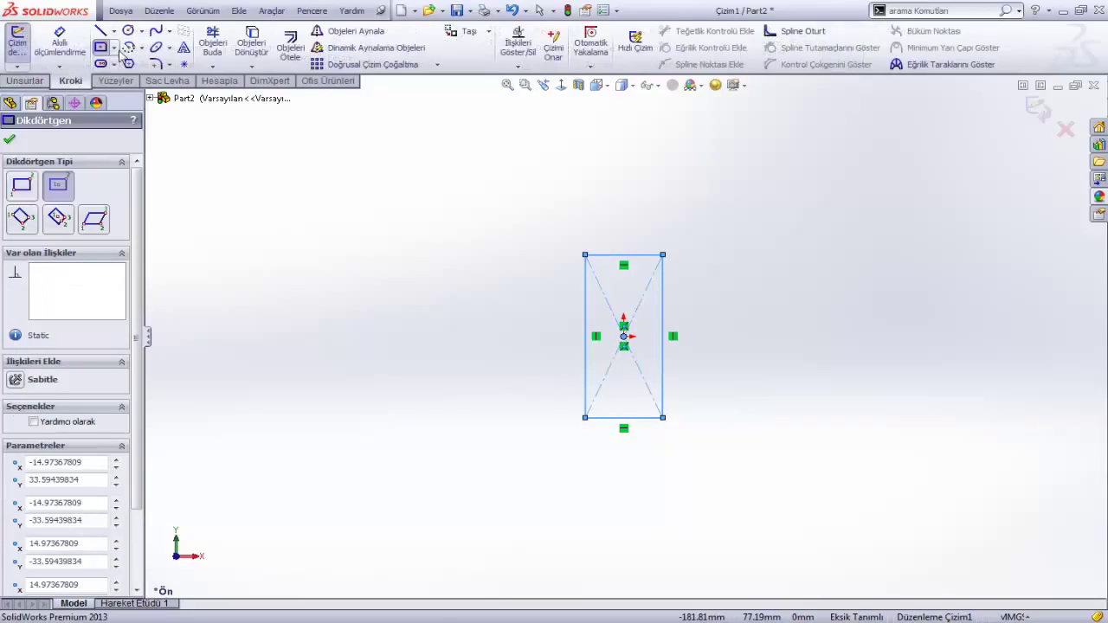
click(100, 60)
scroll(656, 407, down, 2)
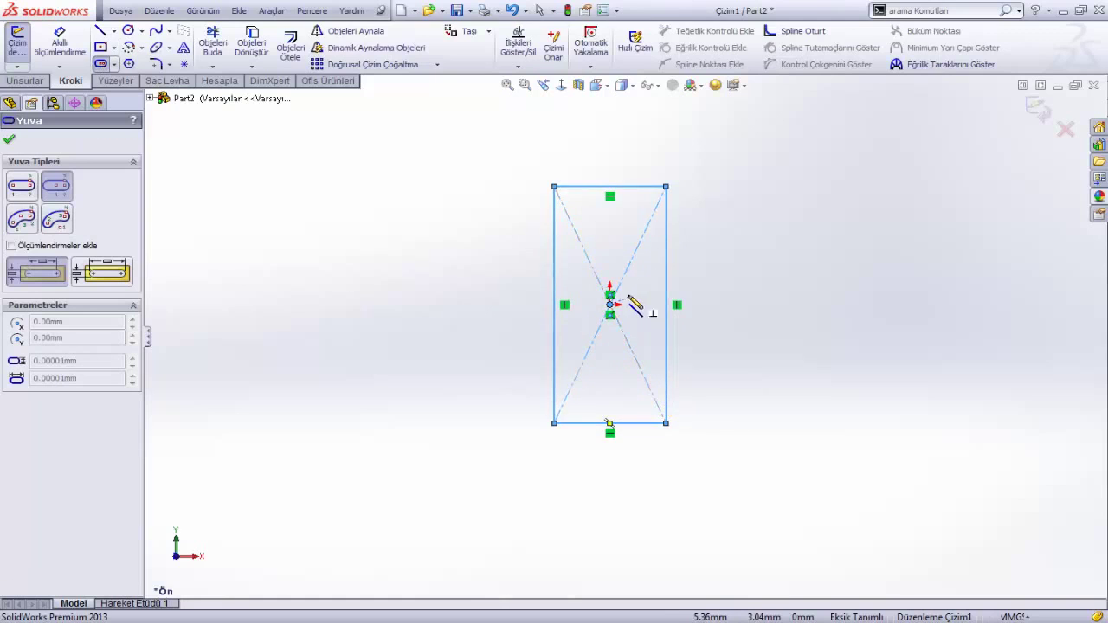
click(610, 305)
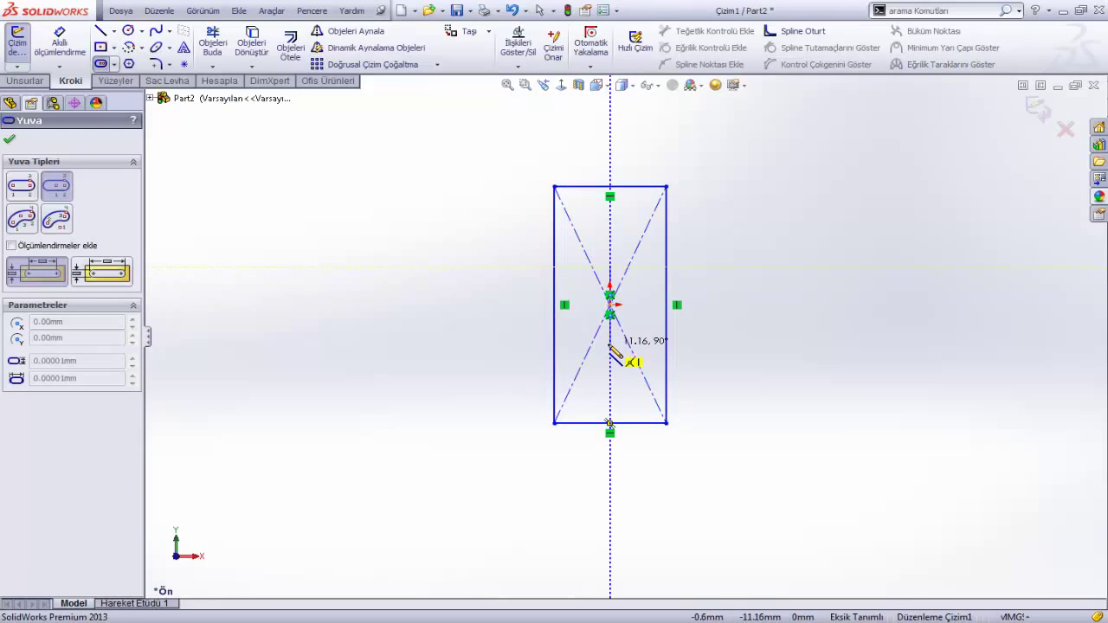
click(609, 346)
click(632, 364)
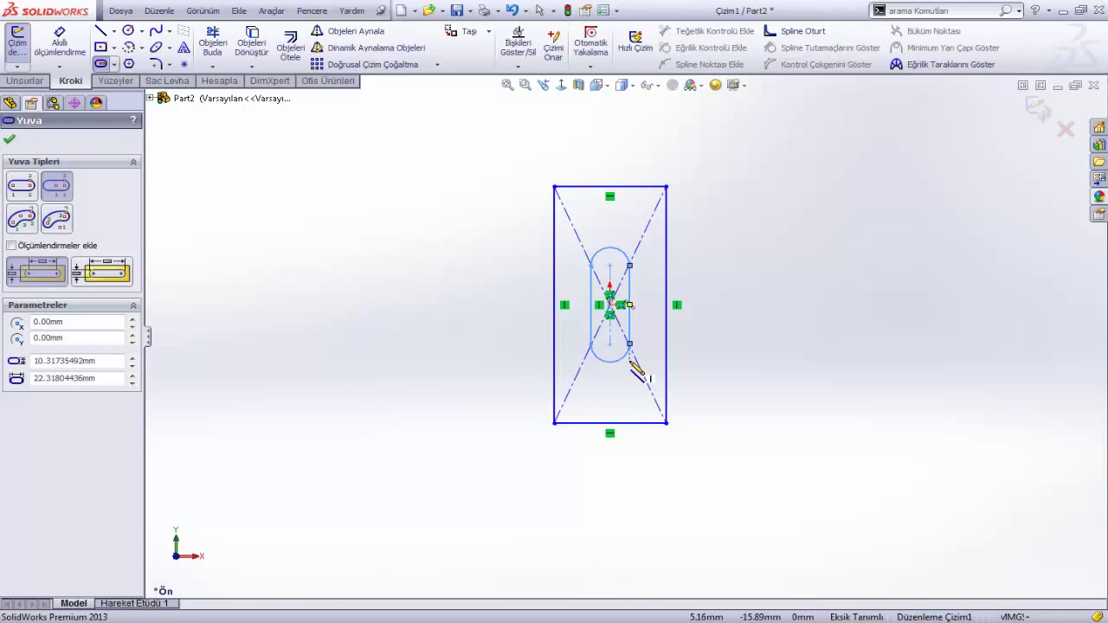
click(25, 81)
- Extrude the rectangle-and-slot sketch 60 mm with Orta Düzlem (mid plane) into a slotted block
click(28, 48)
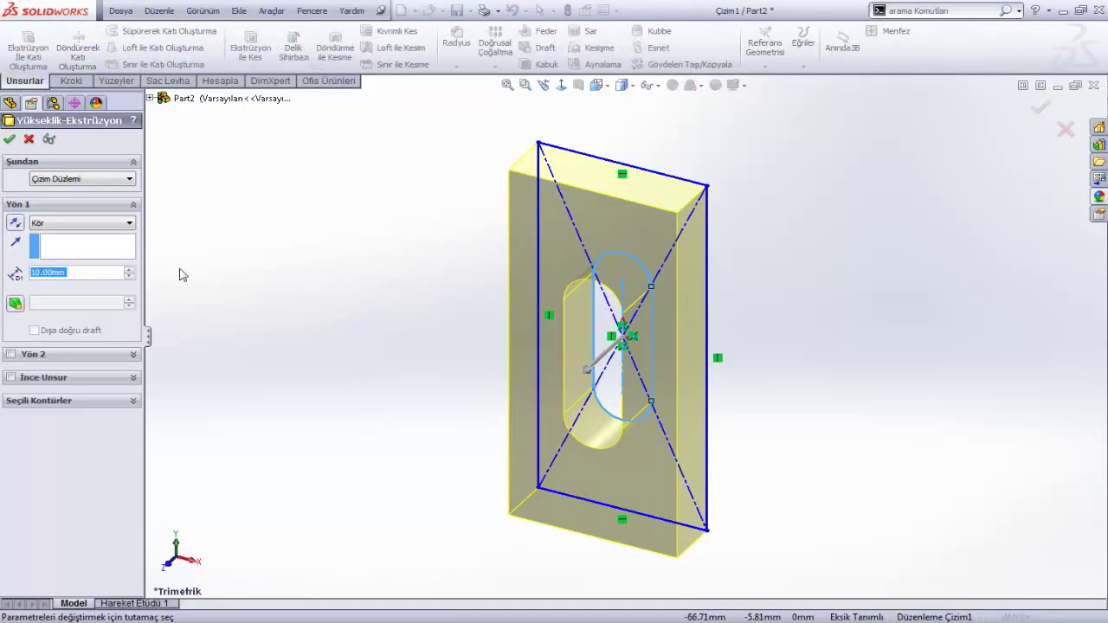
click(76, 227)
click(69, 289)
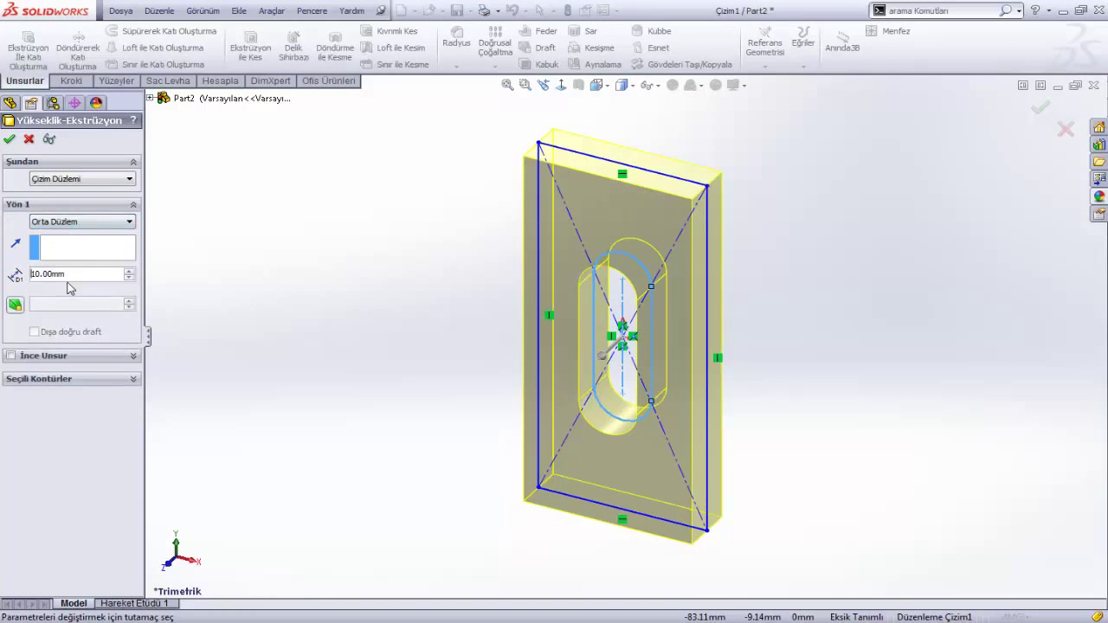
drag(607, 367, 684, 394)
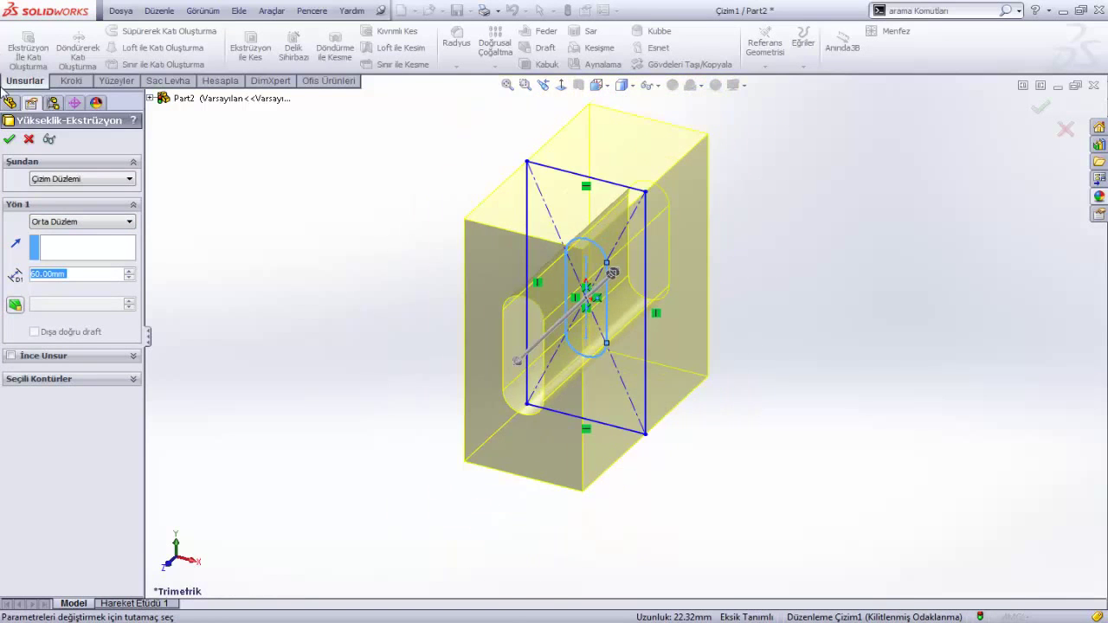
click(9, 141)
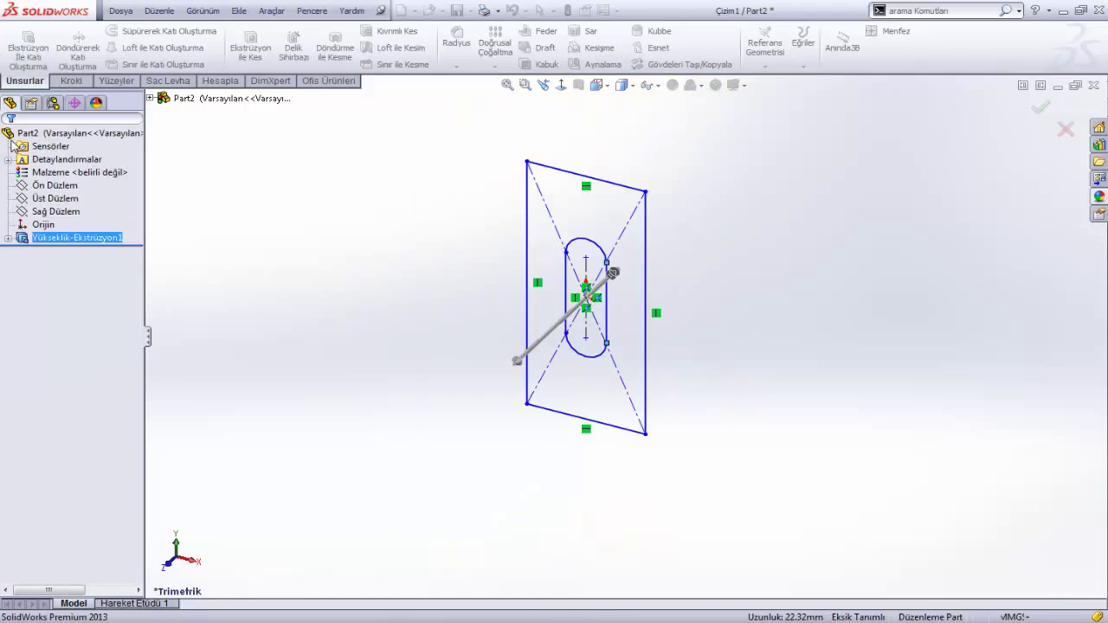
- Start a new sketch on the right plane and zoom in on the block
click(38, 212)
click(43, 191)
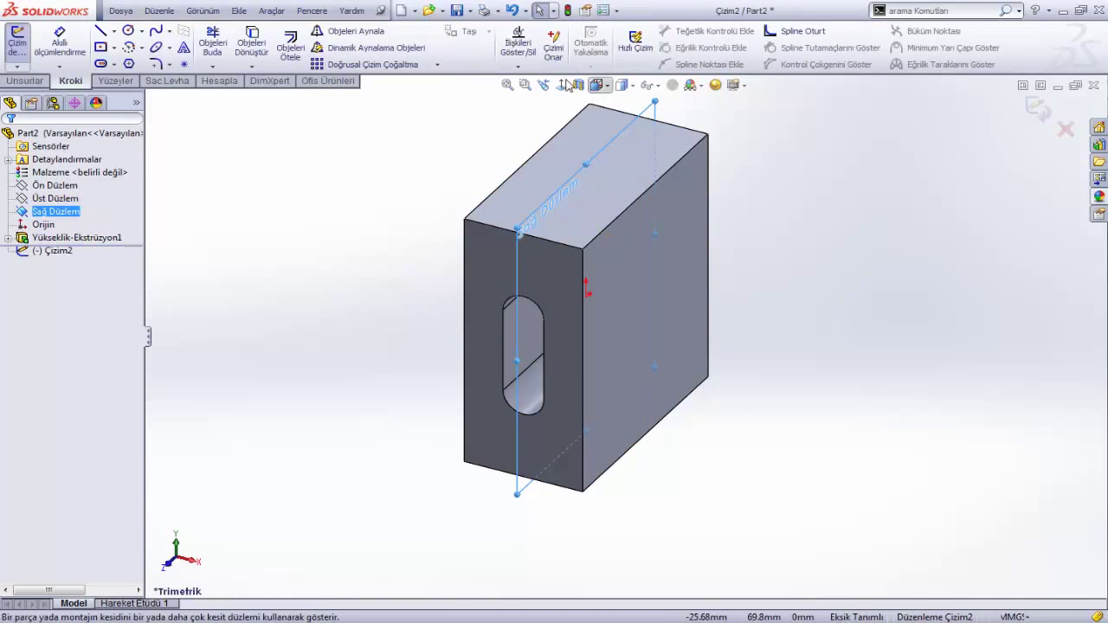
scroll(618, 525, up, 3)
scroll(623, 512, down, 2)
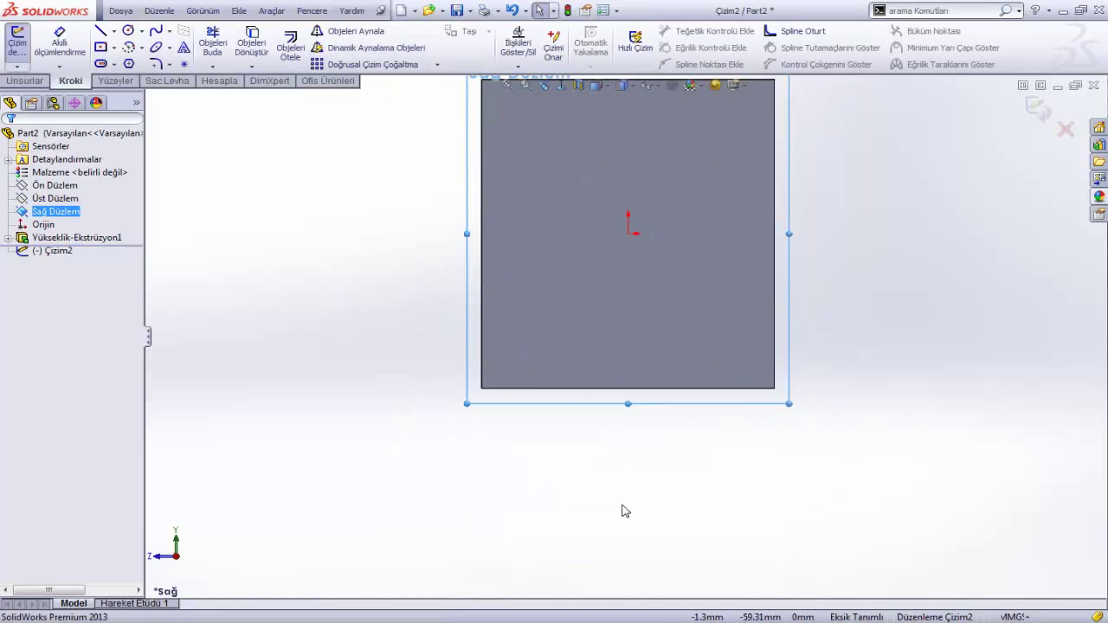
scroll(754, 505, up, 1)
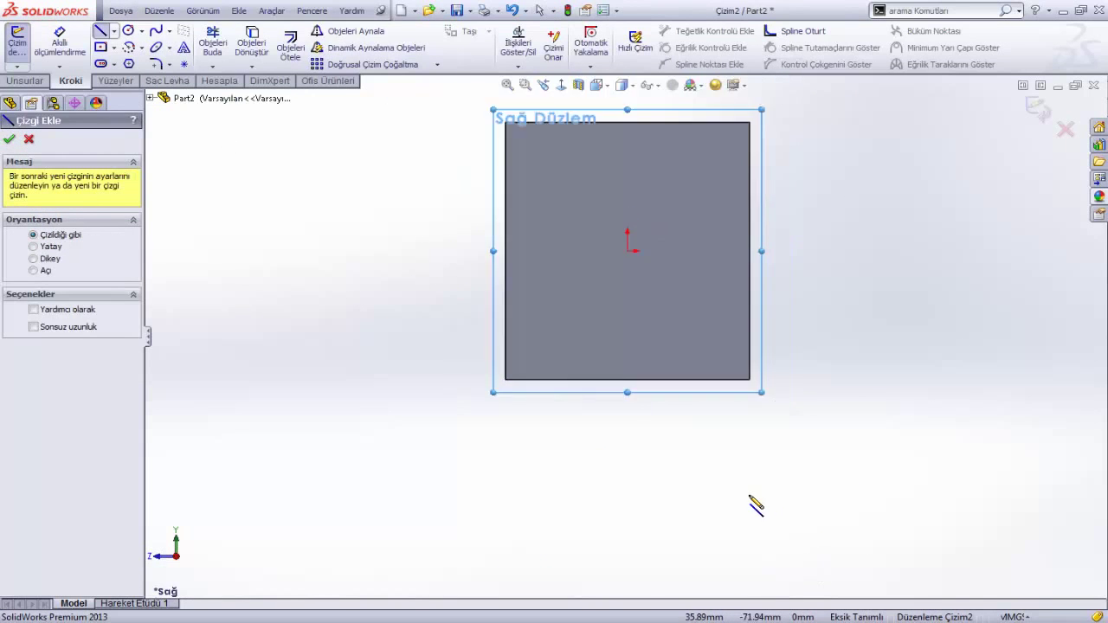
scroll(663, 485, up, 1)
scroll(663, 485, down, 1)
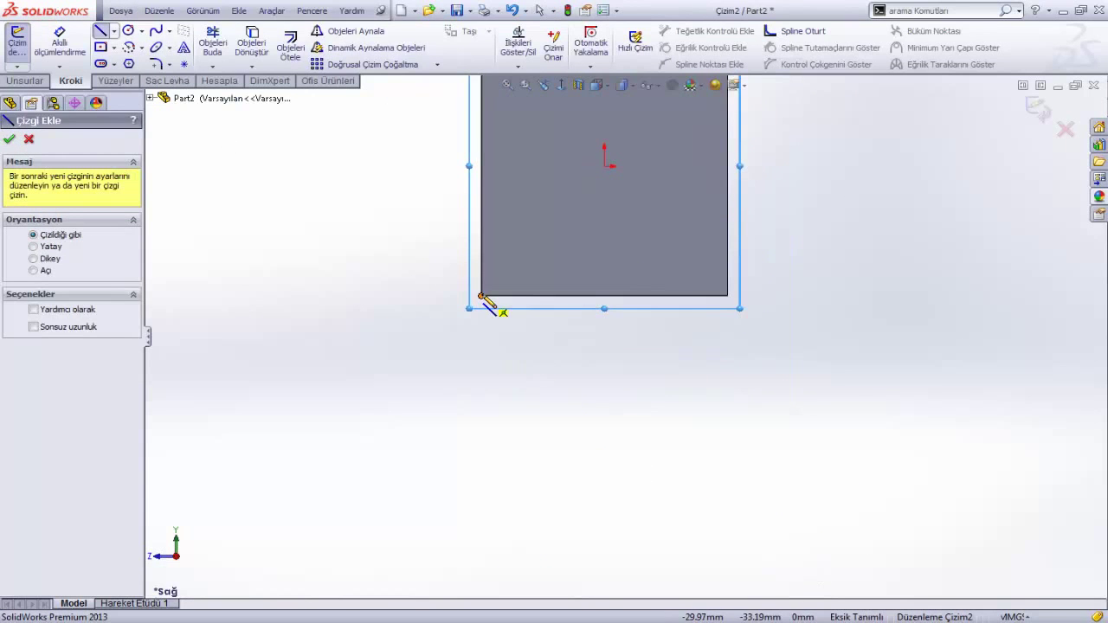
- Draw a line straight down from the block's lower-left corner
click(482, 296)
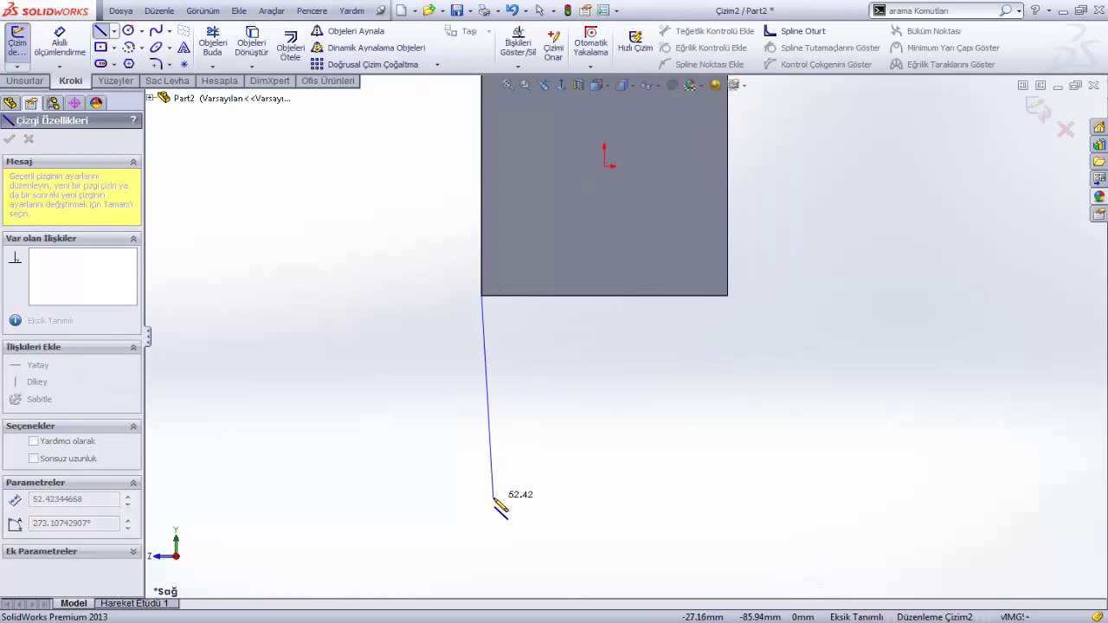
click(495, 500)
key(Escape)
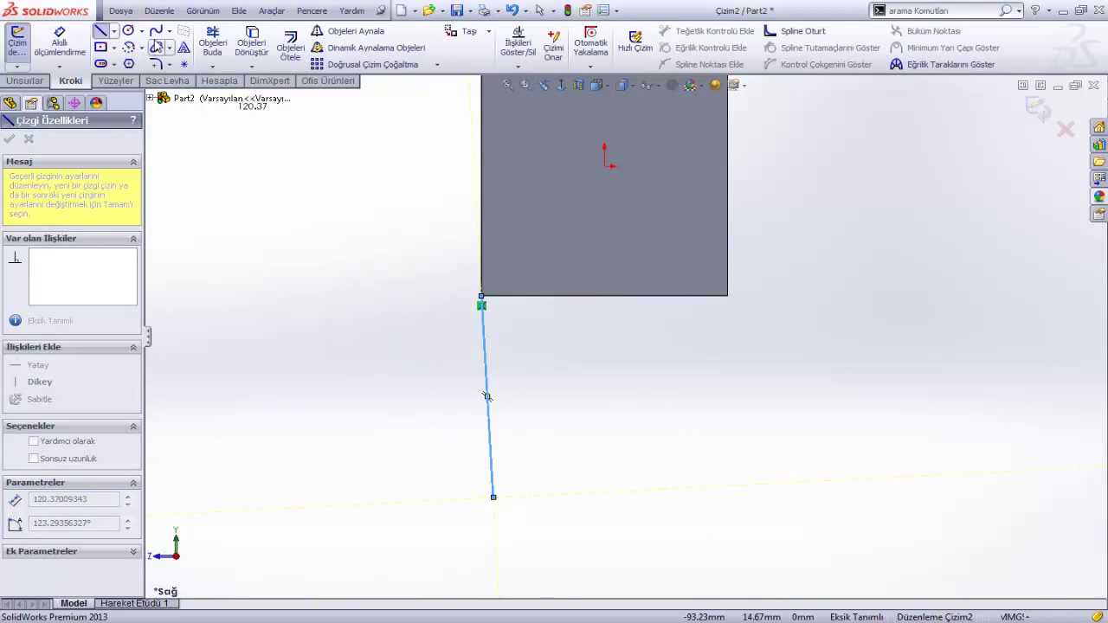
key(Escape)
scroll(569, 545, up, 2)
scroll(631, 520, up, 1)
scroll(615, 480, down, 1)
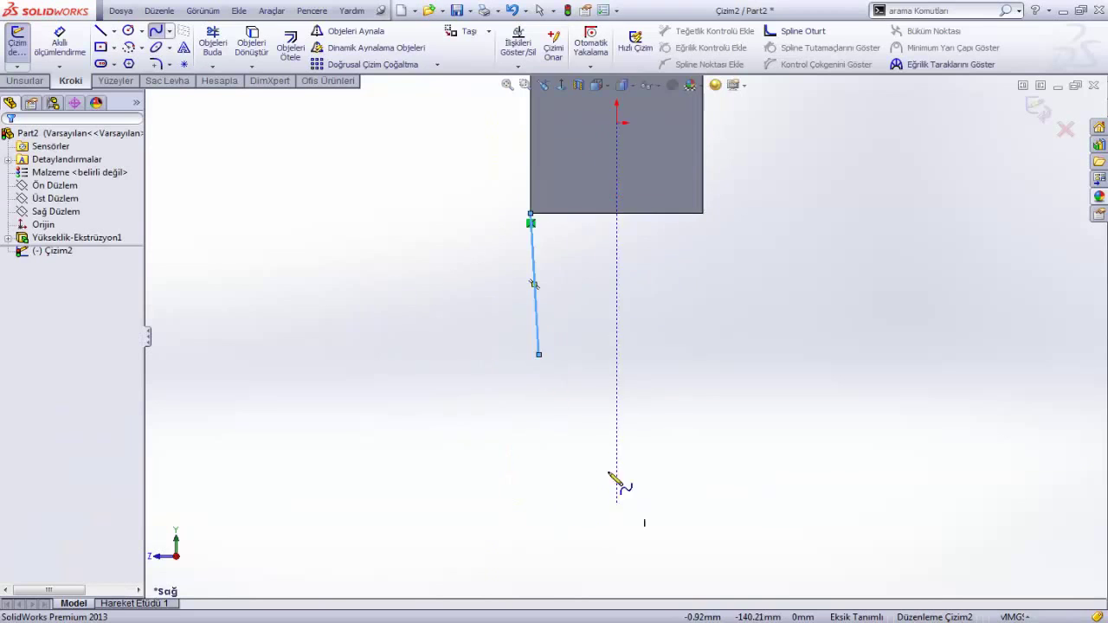
- Draw a first spline from the line's lower end, dipping low and rising to the upper right
click(539, 355)
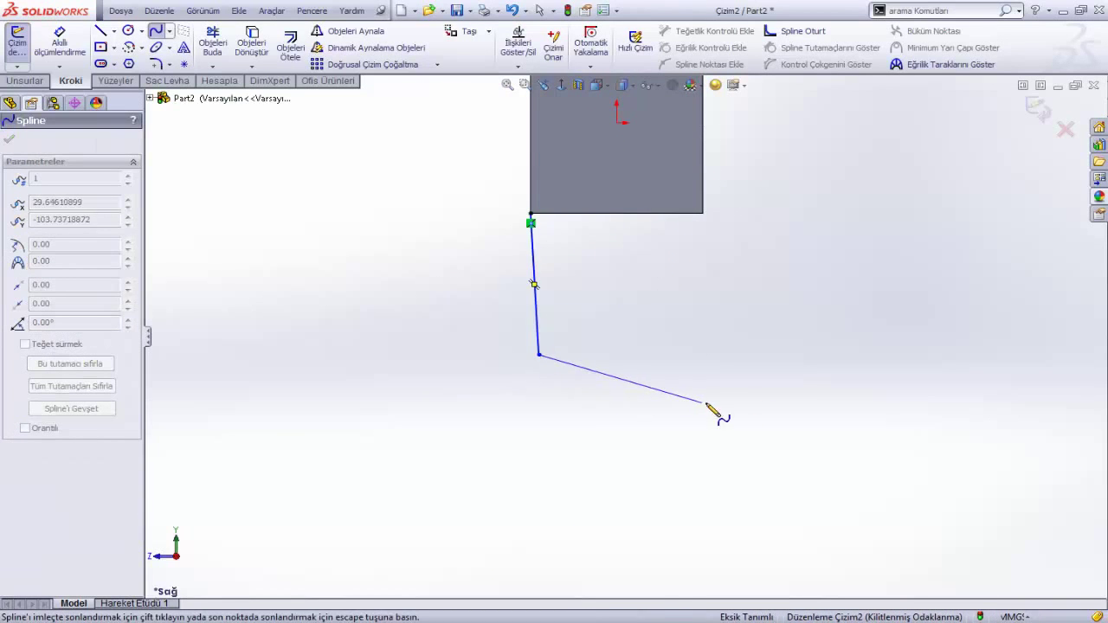
click(703, 403)
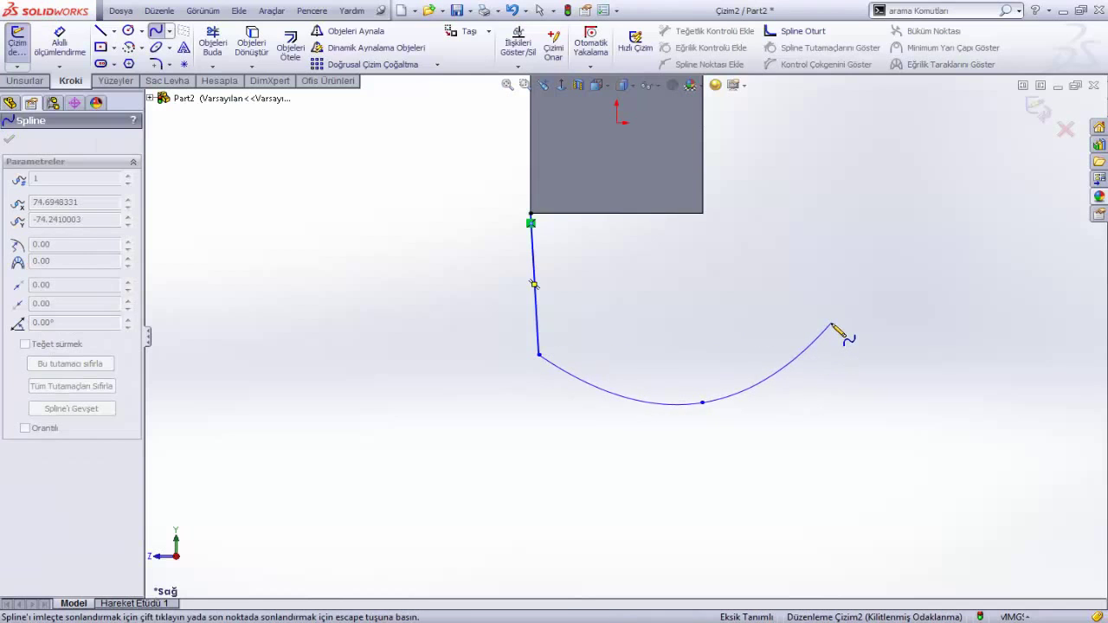
click(832, 325)
right_click(817, 178)
click(841, 236)
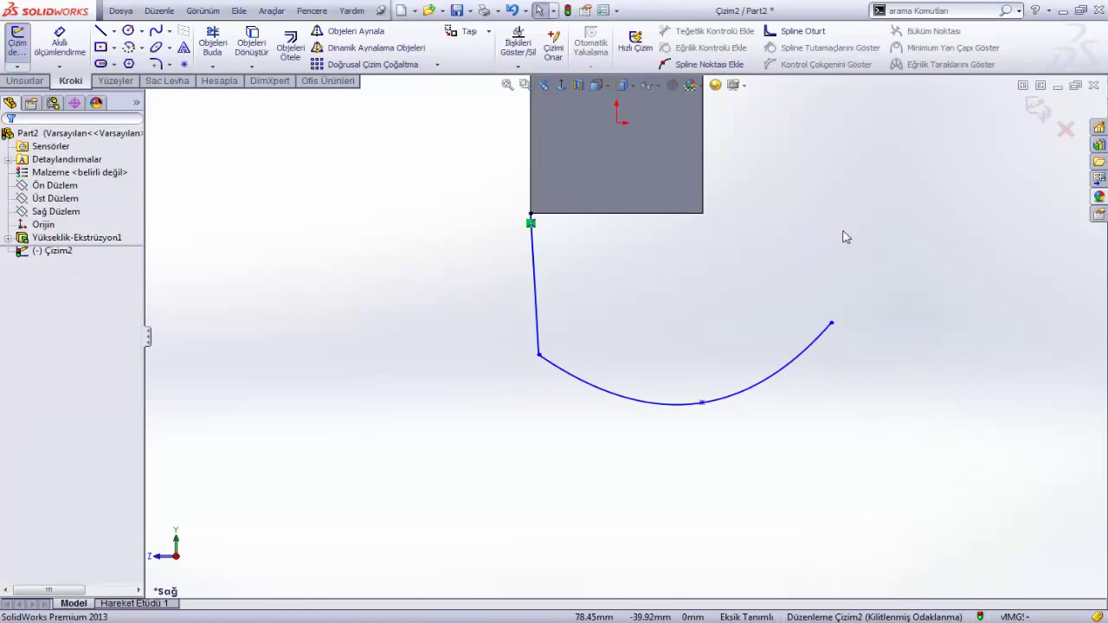
- Add a second spline back to the block's bottom edge and close the profile with a 46.24 mm line
click(157, 32)
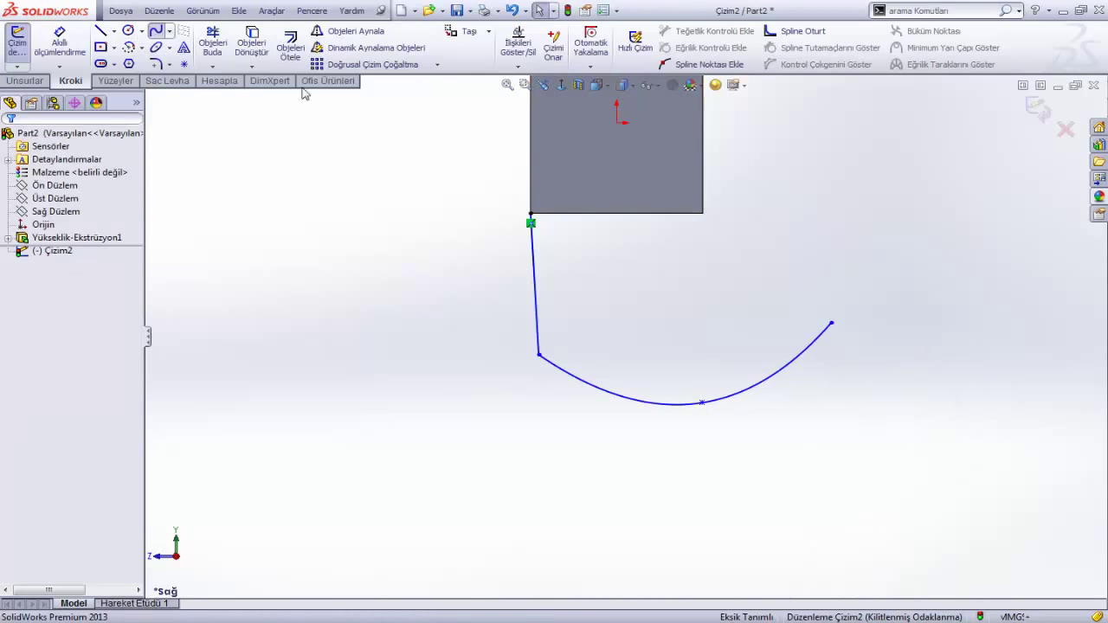
click(831, 323)
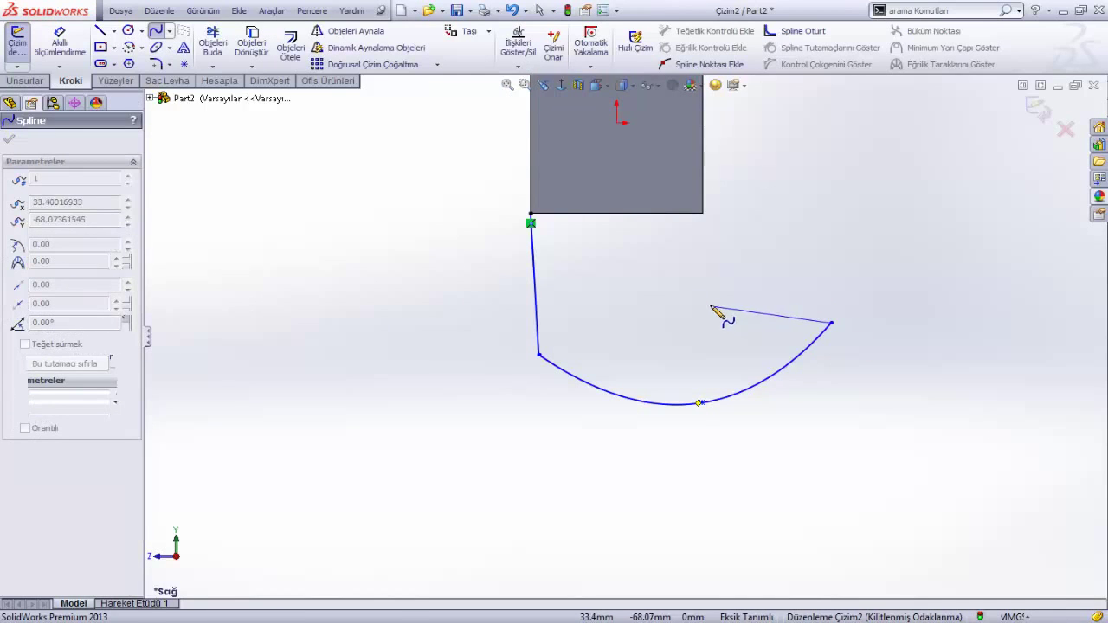
click(713, 306)
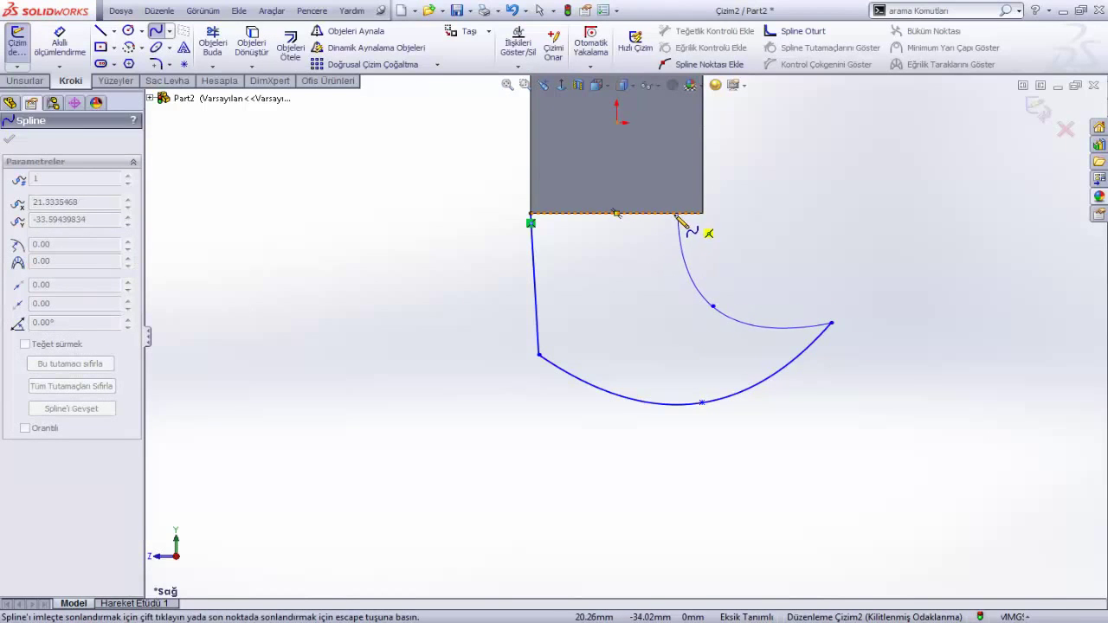
click(665, 215)
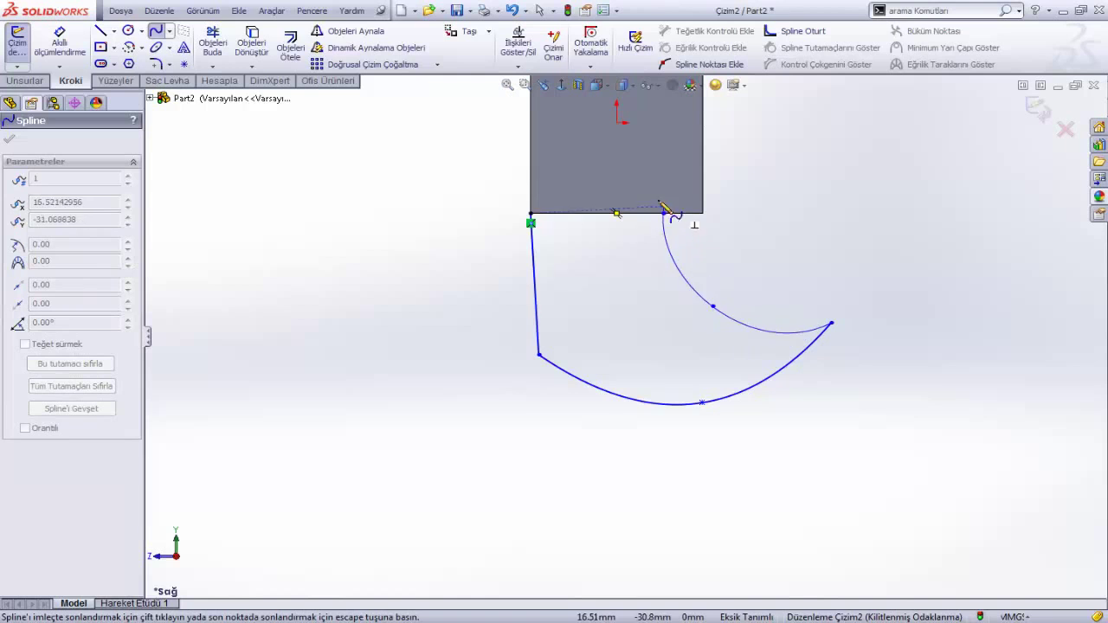
right_click(660, 173)
click(671, 180)
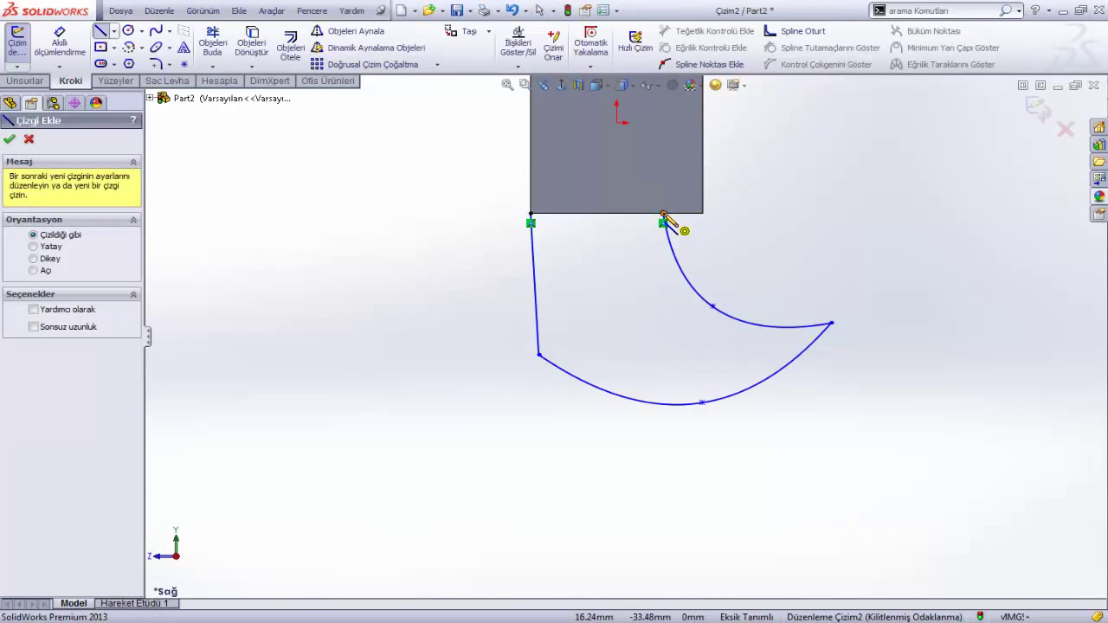
click(663, 215)
click(531, 214)
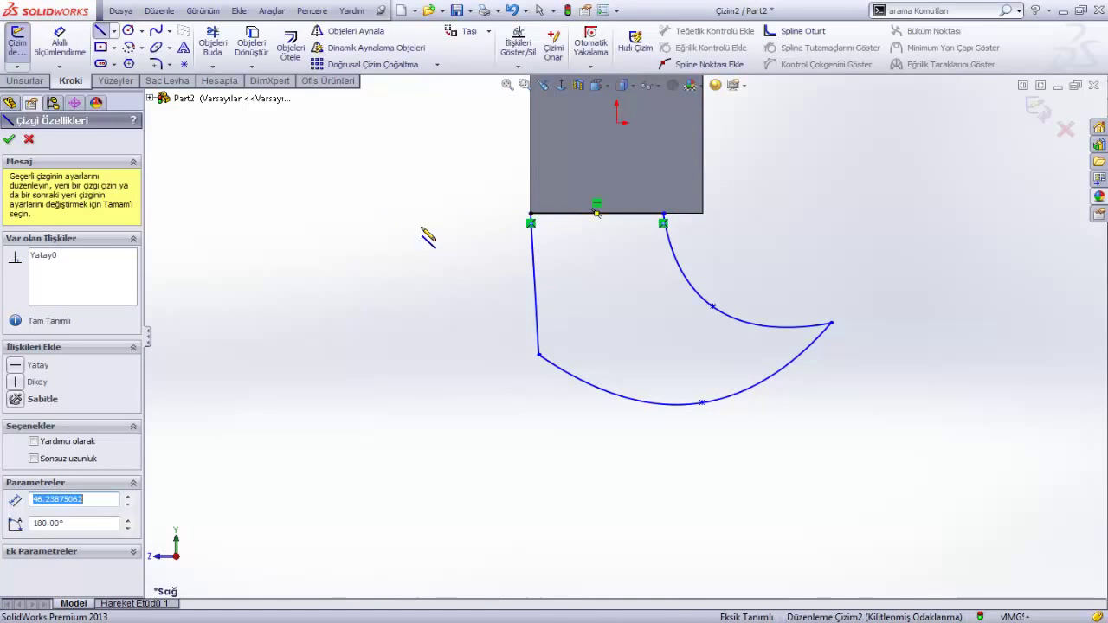
click(8, 84)
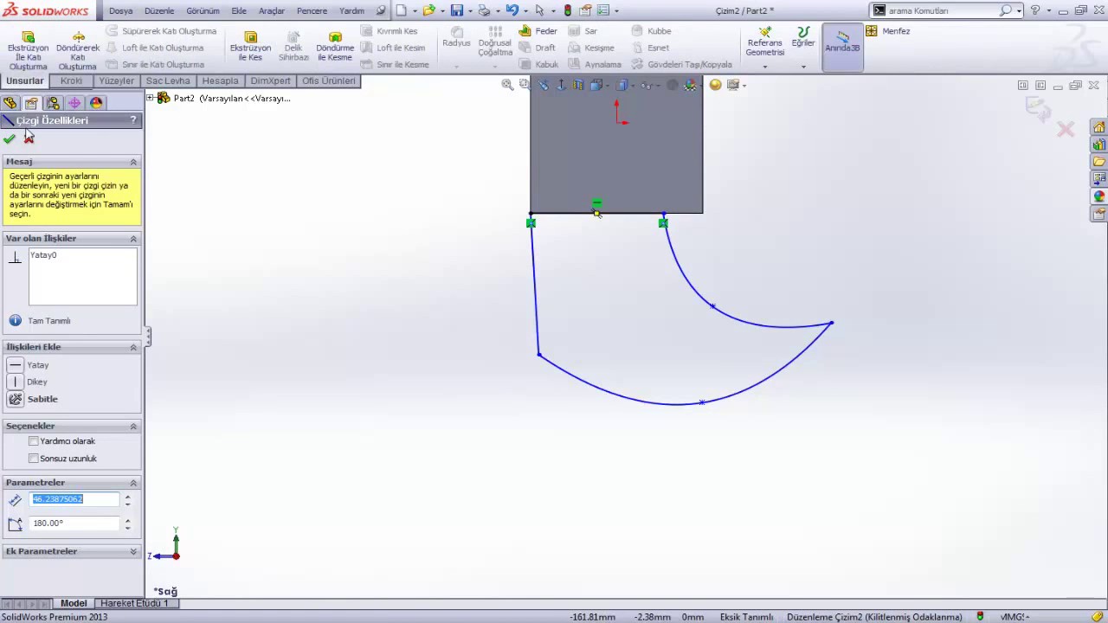
- Extrude the curved profile 60 mm mid-plane, merged as a curved base under the block
click(26, 54)
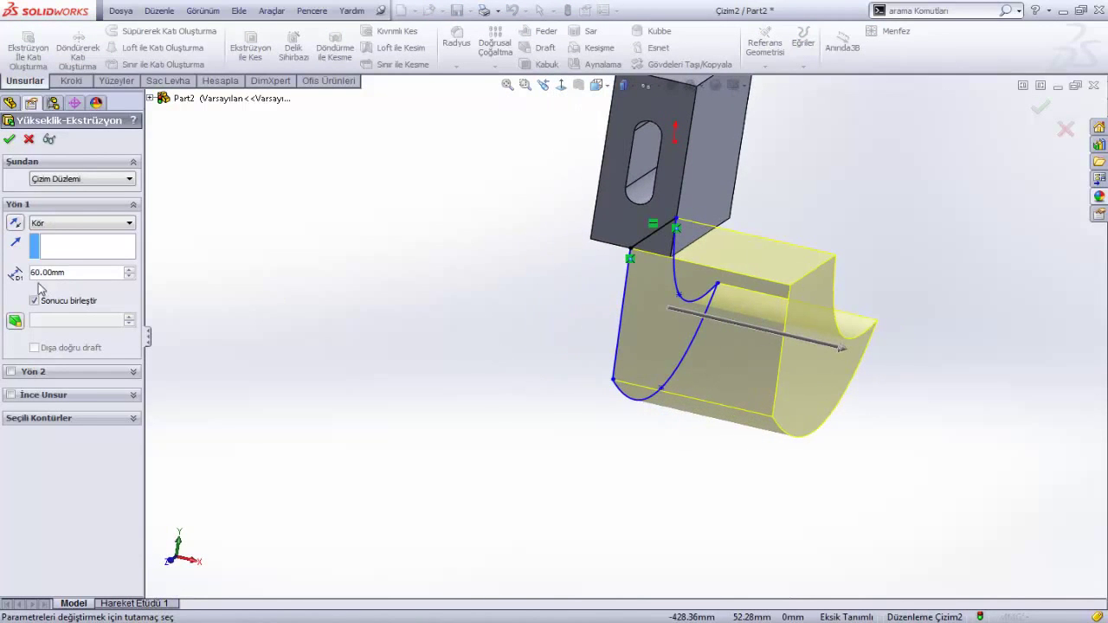
click(60, 227)
click(61, 294)
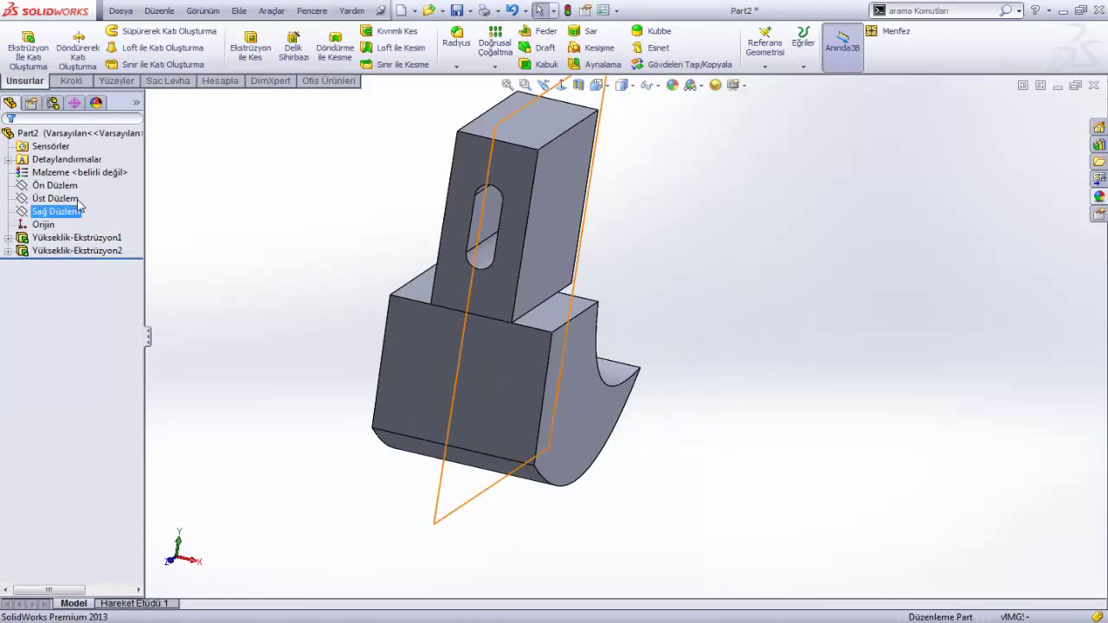
- Start a front-plane sketch viewed normal-to and place a first spline point at the step corner
click(53, 186)
click(57, 168)
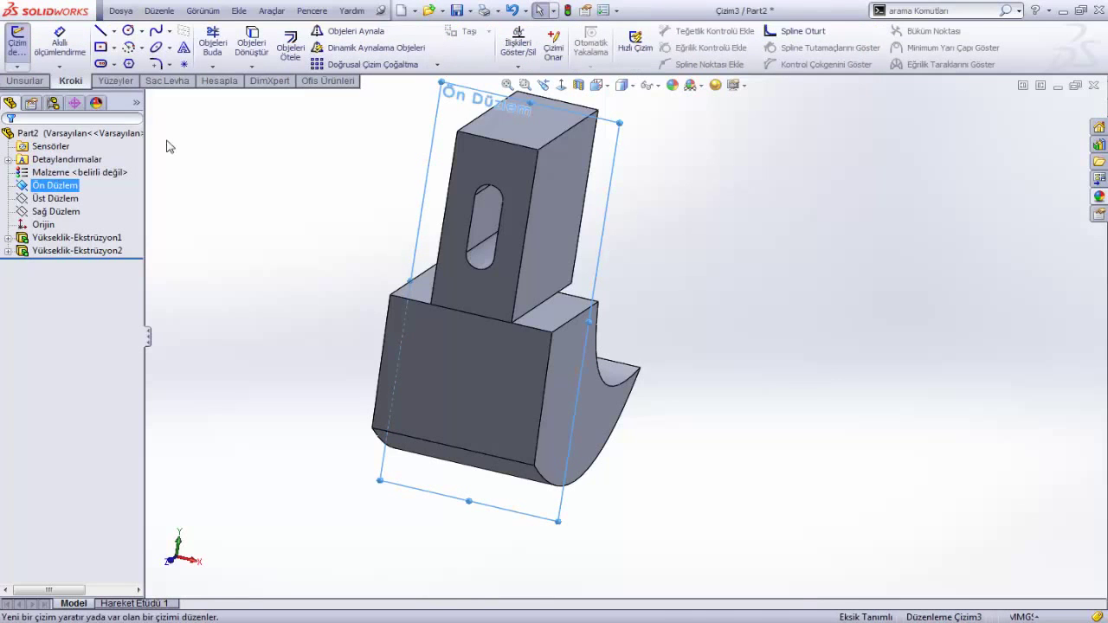
click(561, 87)
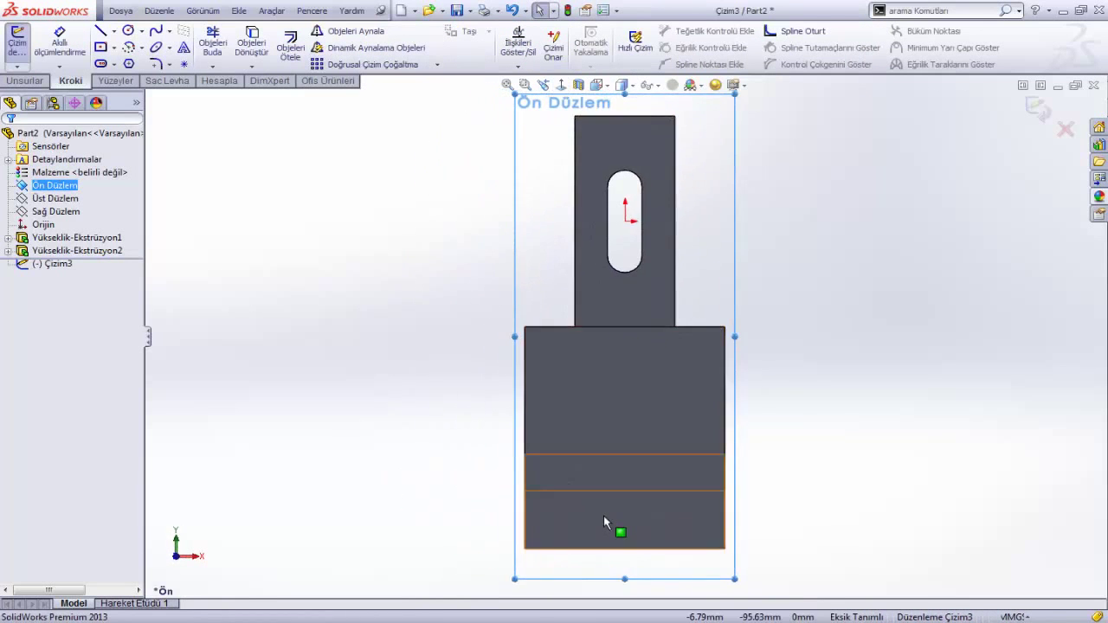
scroll(628, 541, down, 2)
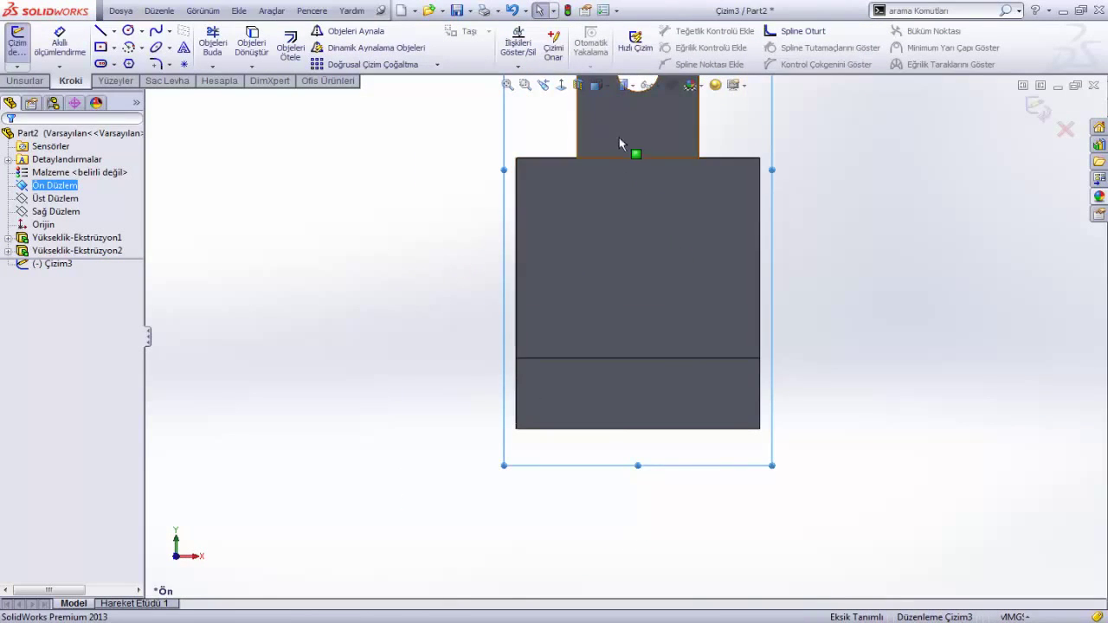
click(563, 87)
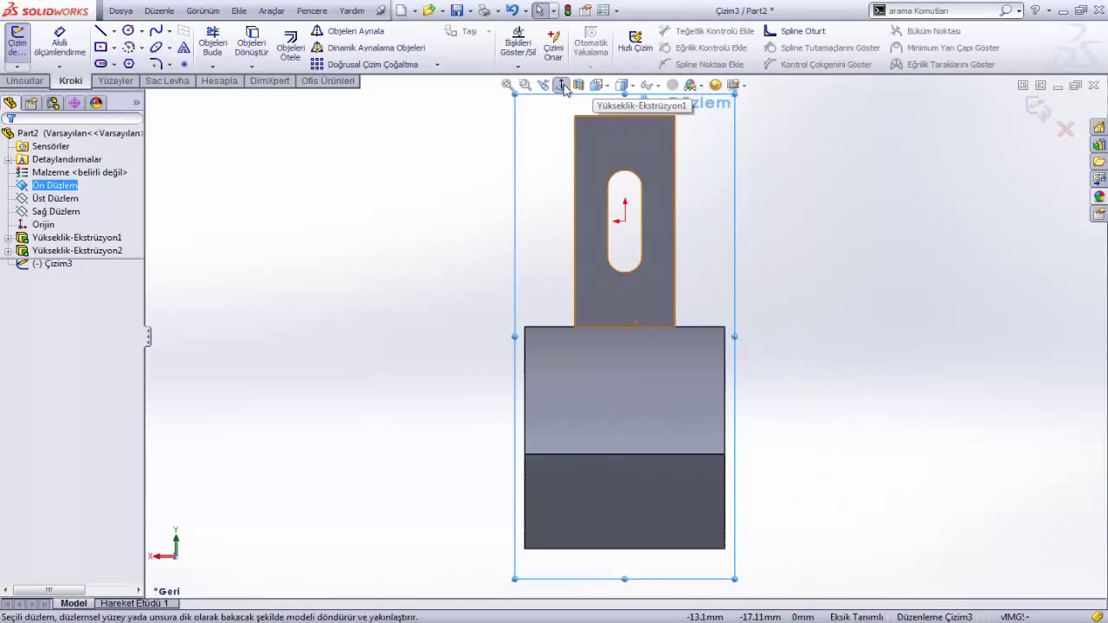
scroll(716, 387, down, 2)
scroll(712, 495, up, 2)
scroll(702, 522, down, 1)
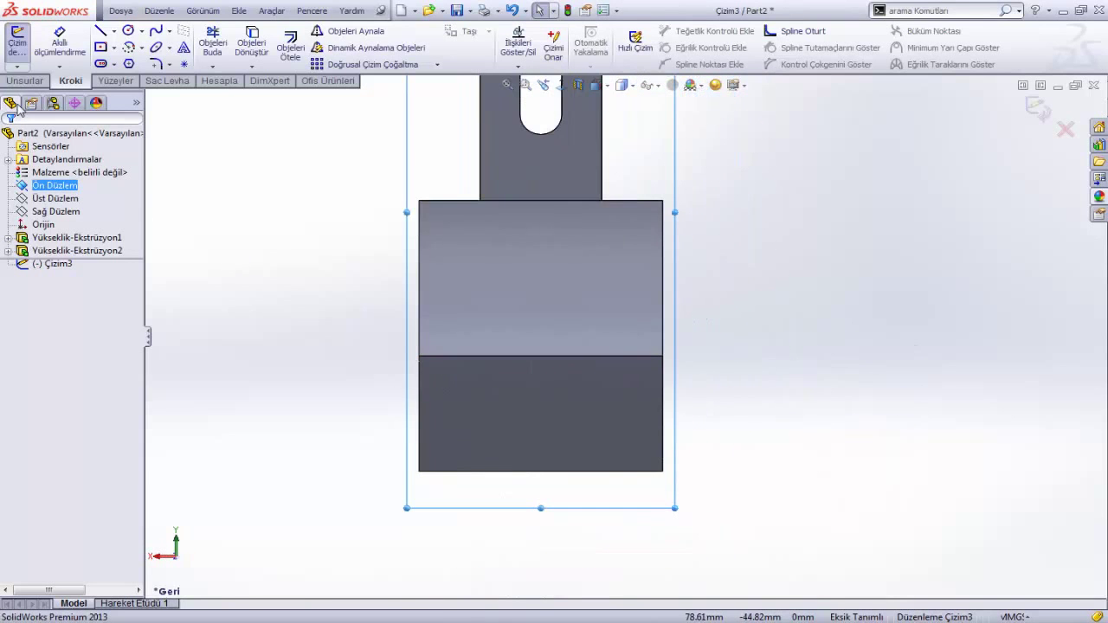
click(156, 31)
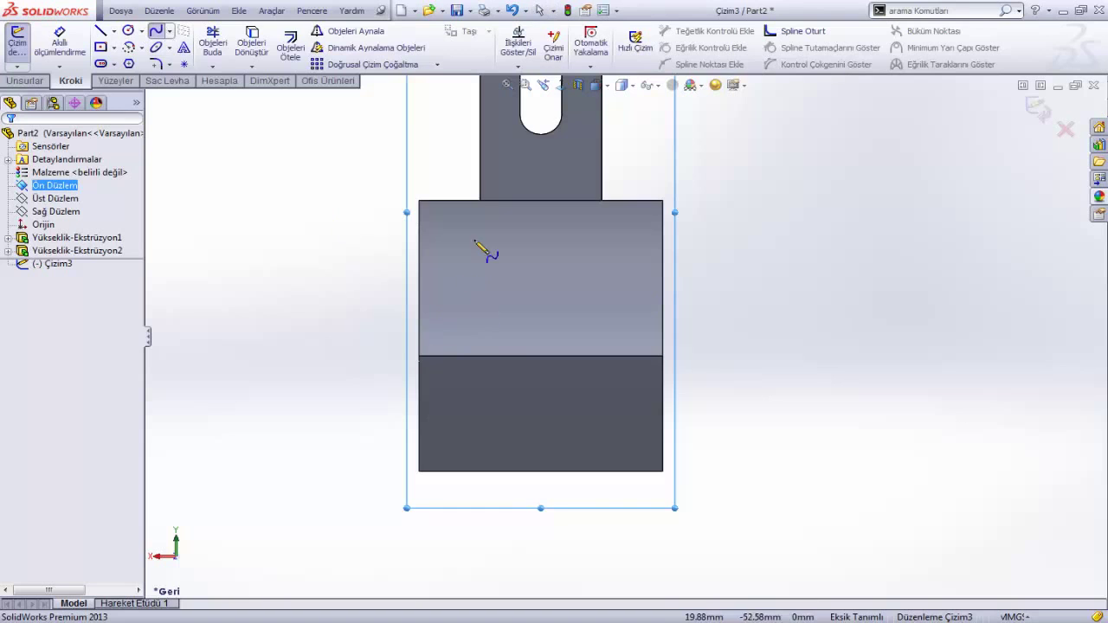
click(479, 200)
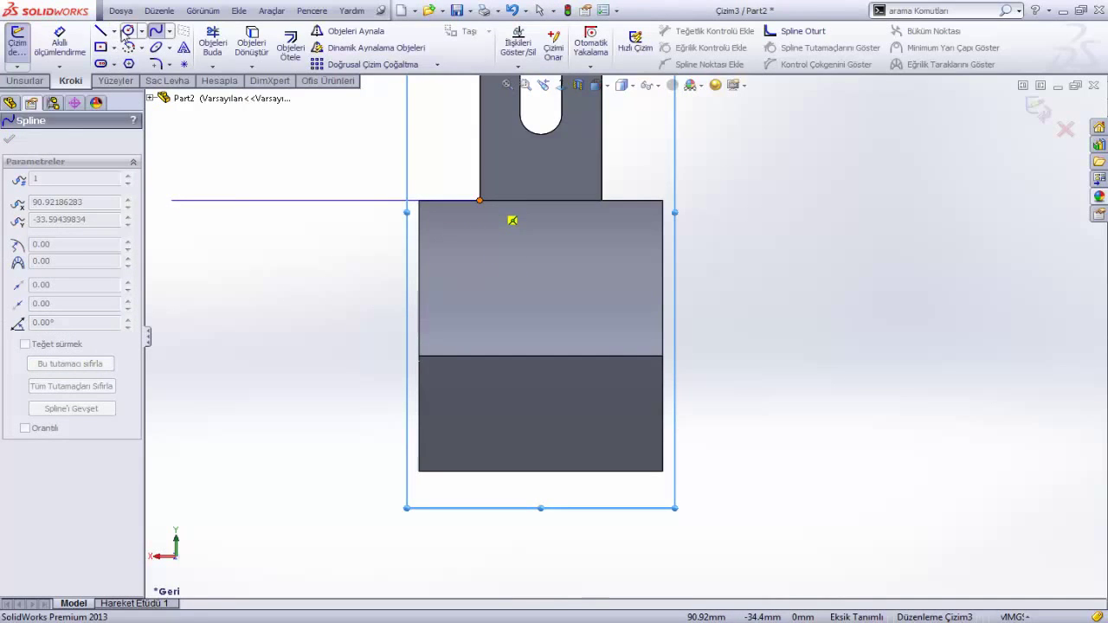
- Draw a centerline up from the head's bottom edge and make it vertical
click(115, 32)
click(143, 66)
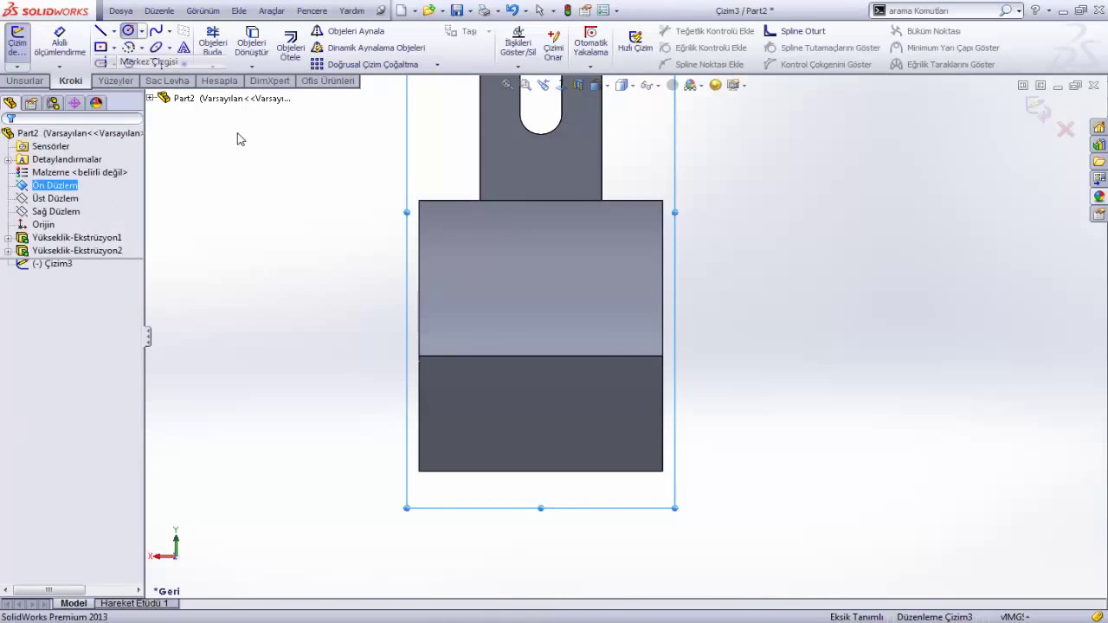
click(541, 471)
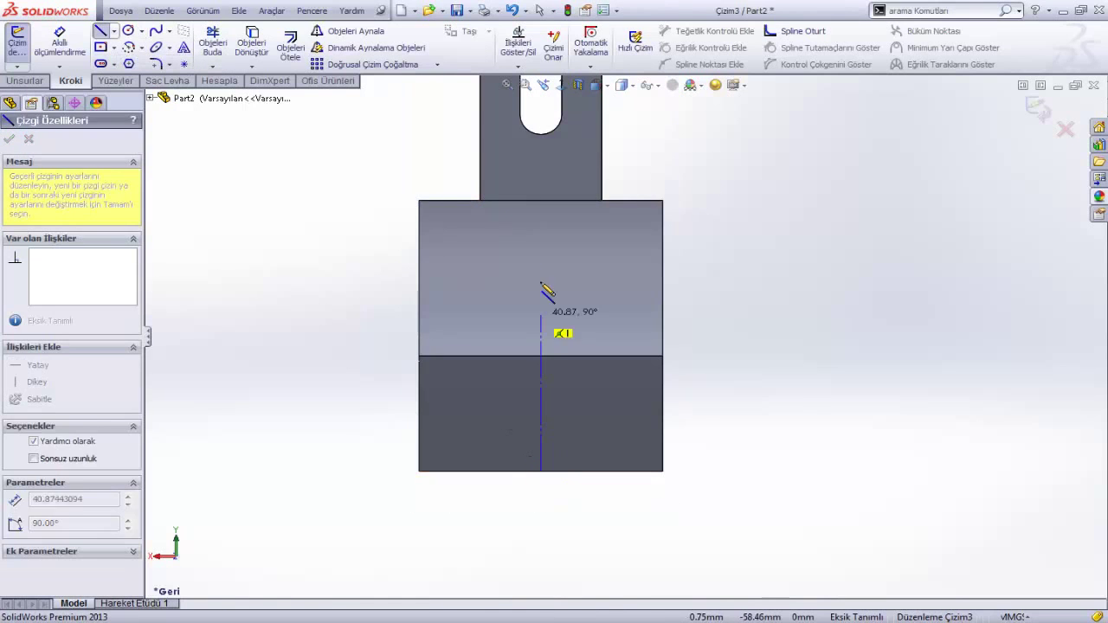
click(546, 253)
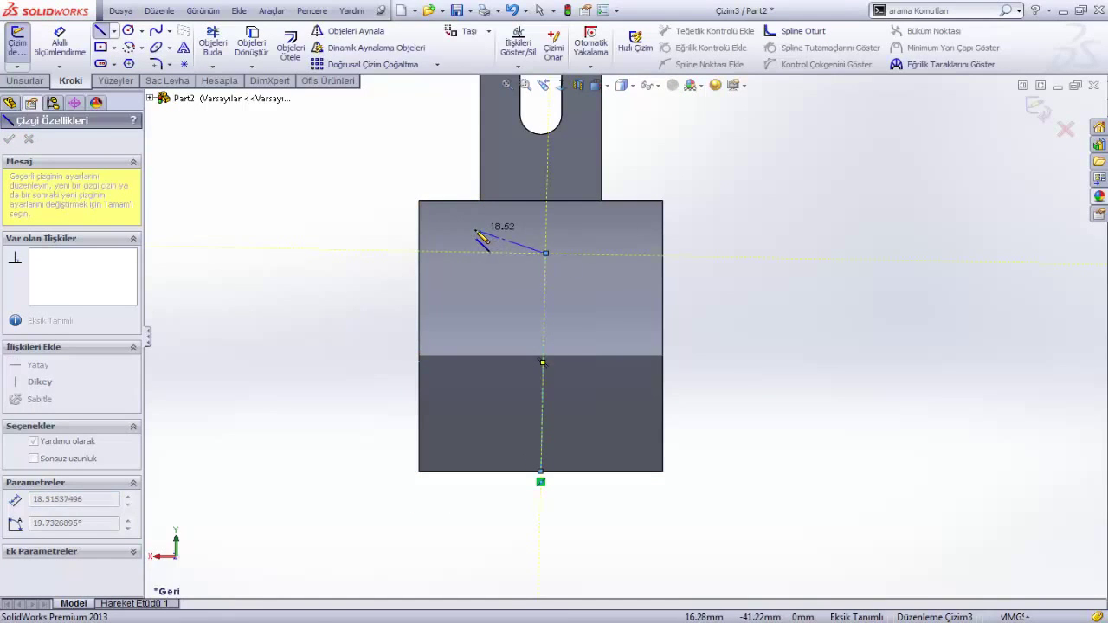
key(Escape)
click(546, 278)
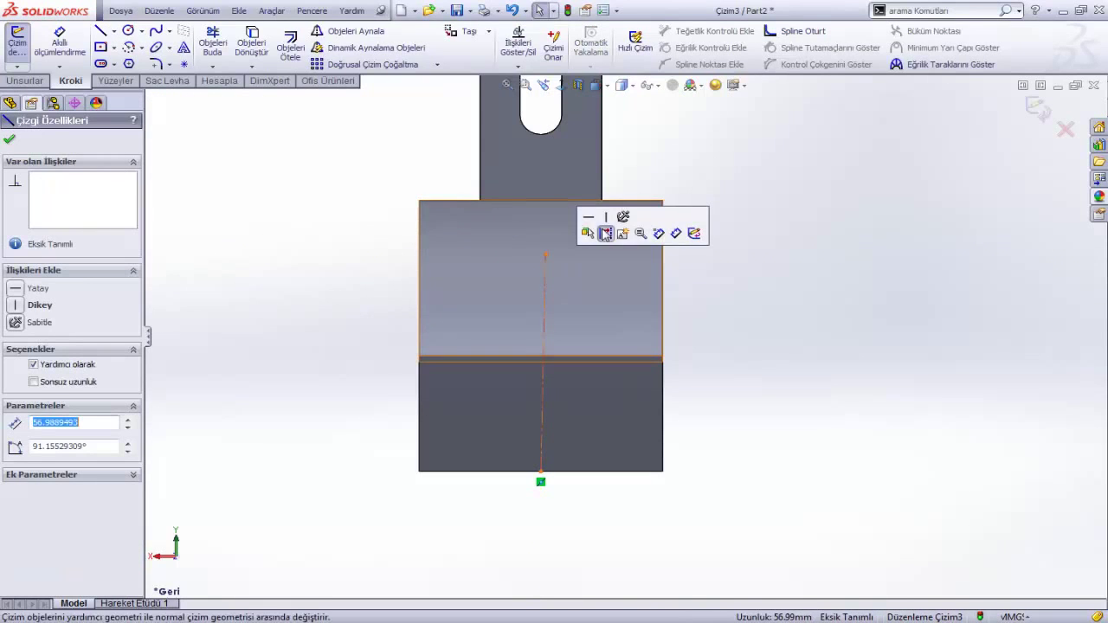
click(606, 217)
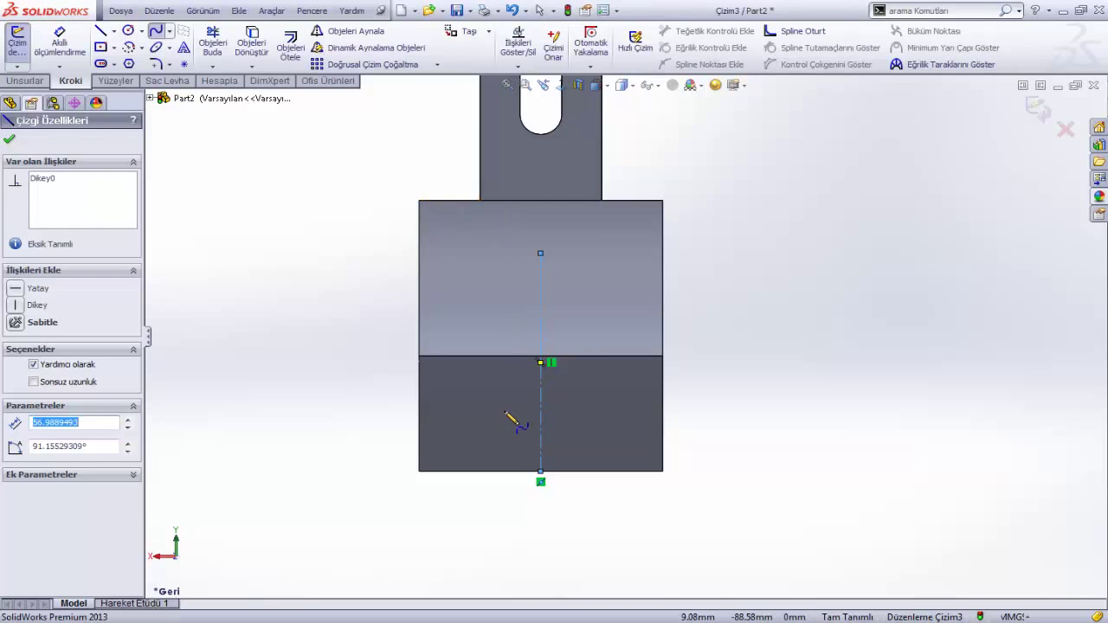
scroll(507, 414, down, 2)
- Draw a spline from the head's upper edge partway down the face and finish it
click(482, 155)
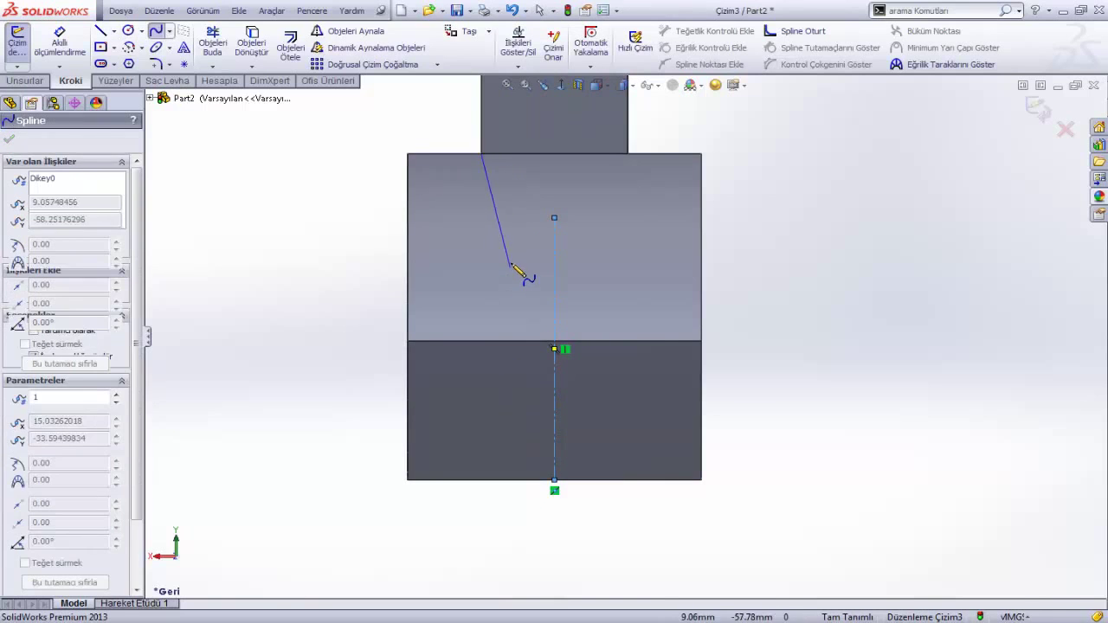
click(511, 218)
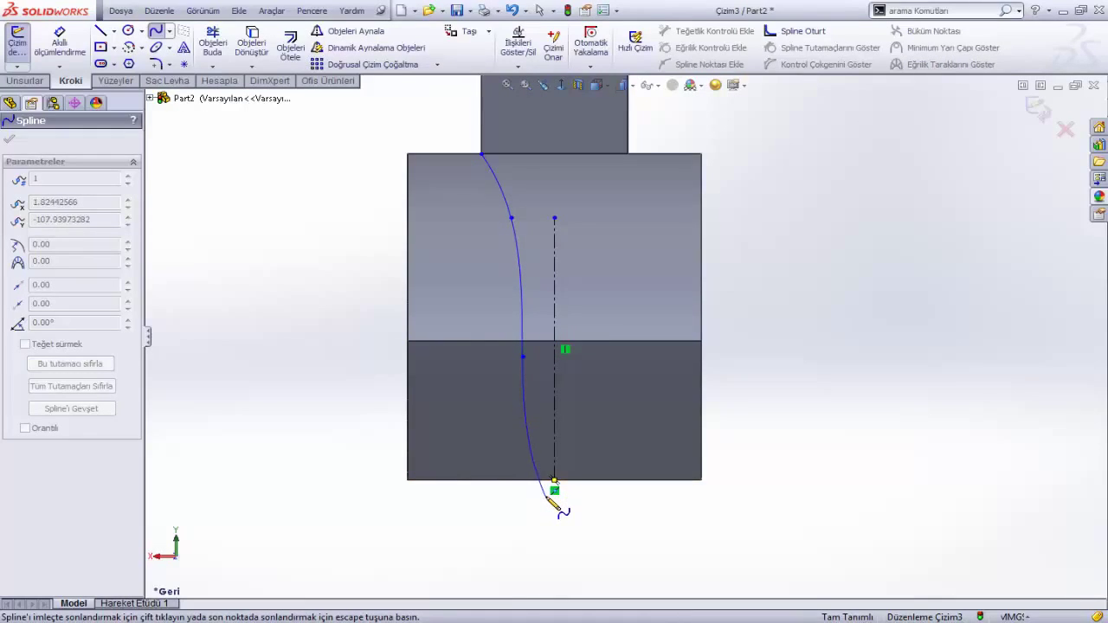
right_click(320, 64)
click(279, 165)
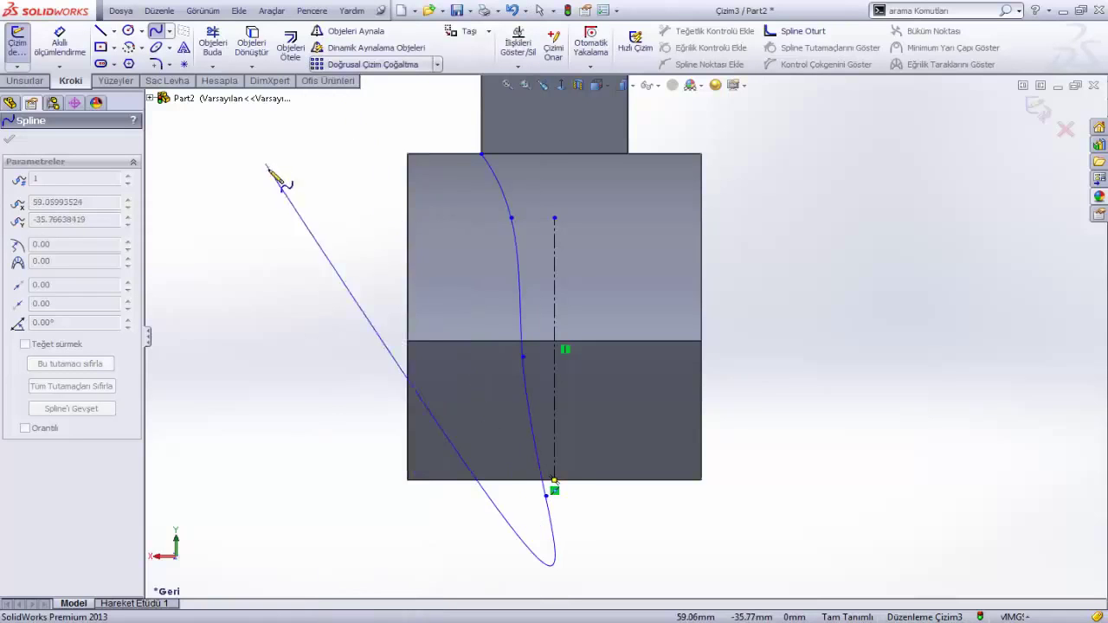
right_click(280, 177)
click(295, 175)
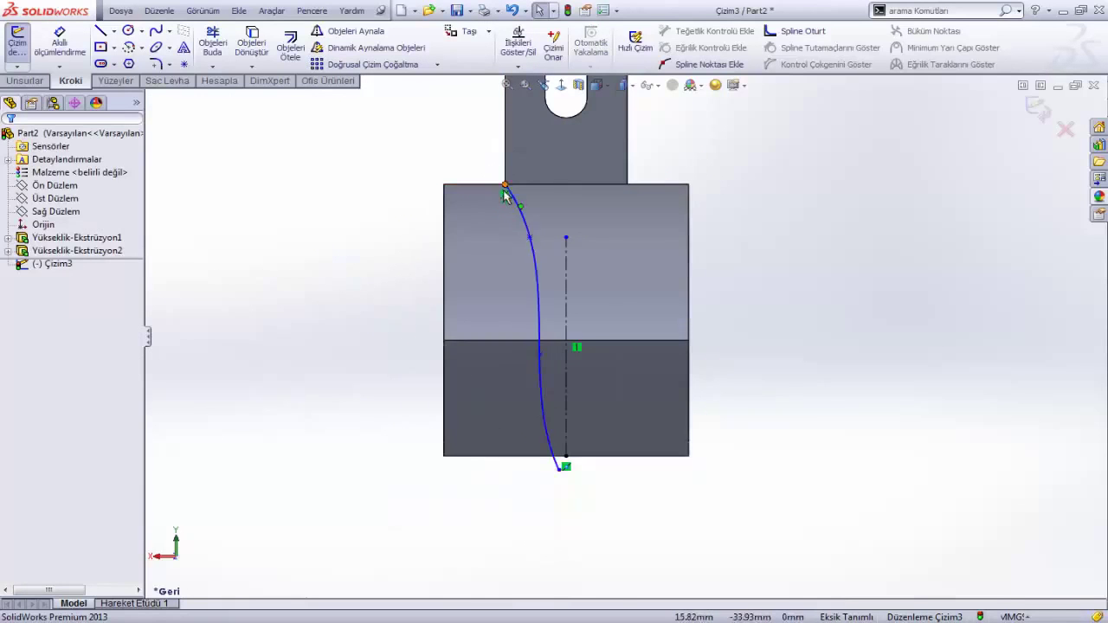
scroll(506, 196, down, 1)
scroll(523, 198, down, 3)
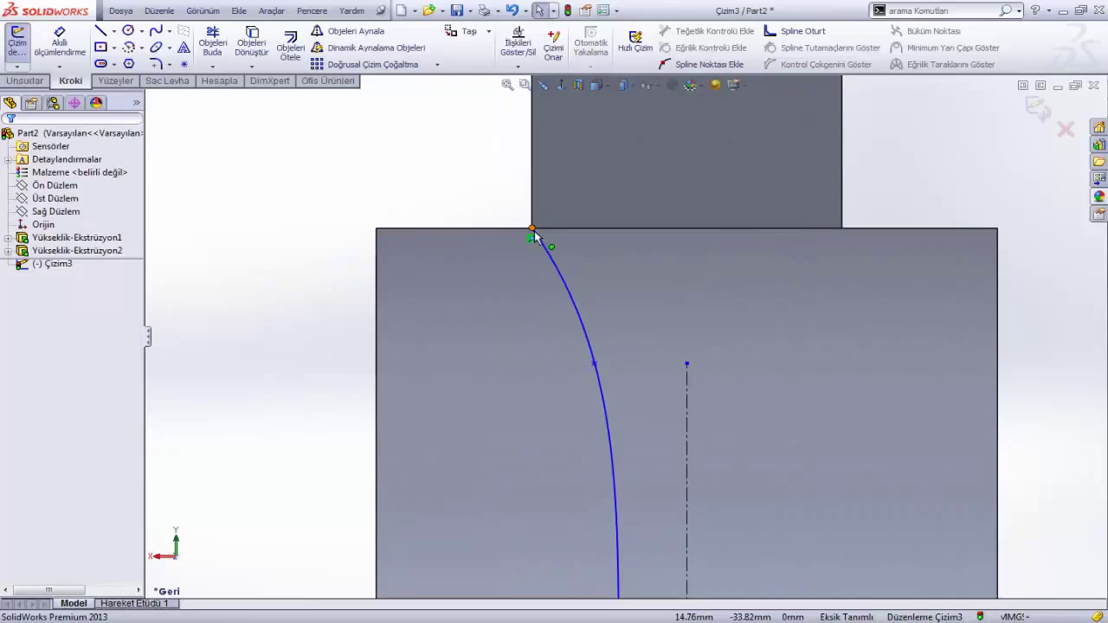
- Drag the spline's endpoints onto the upper edge and the centerline's lower end
click(531, 231)
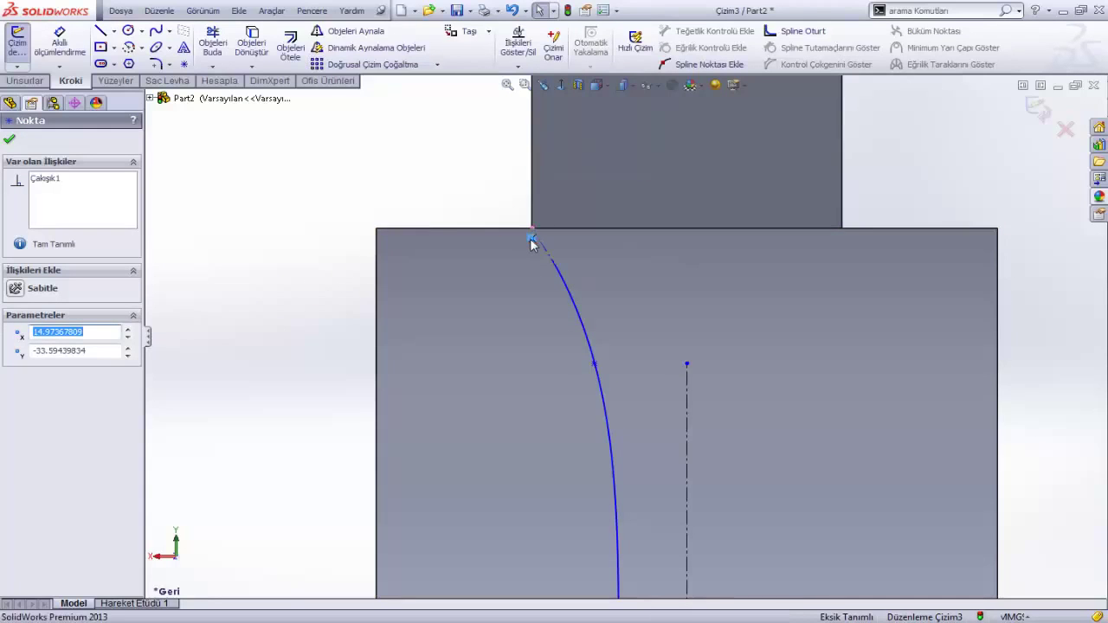
drag(530, 238, 507, 200)
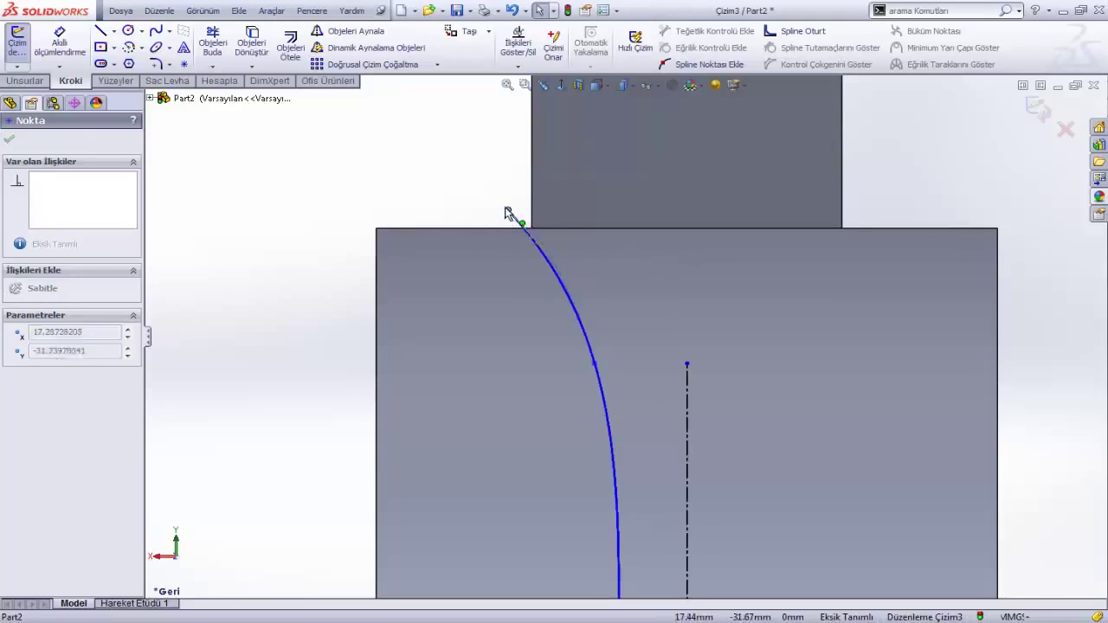
mouse_move(506, 200)
middle_down()
mouse_move(495, 277)
mouse_move(623, 583)
mouse_move(653, 499)
mouse_move(642, 472)
middle_up()
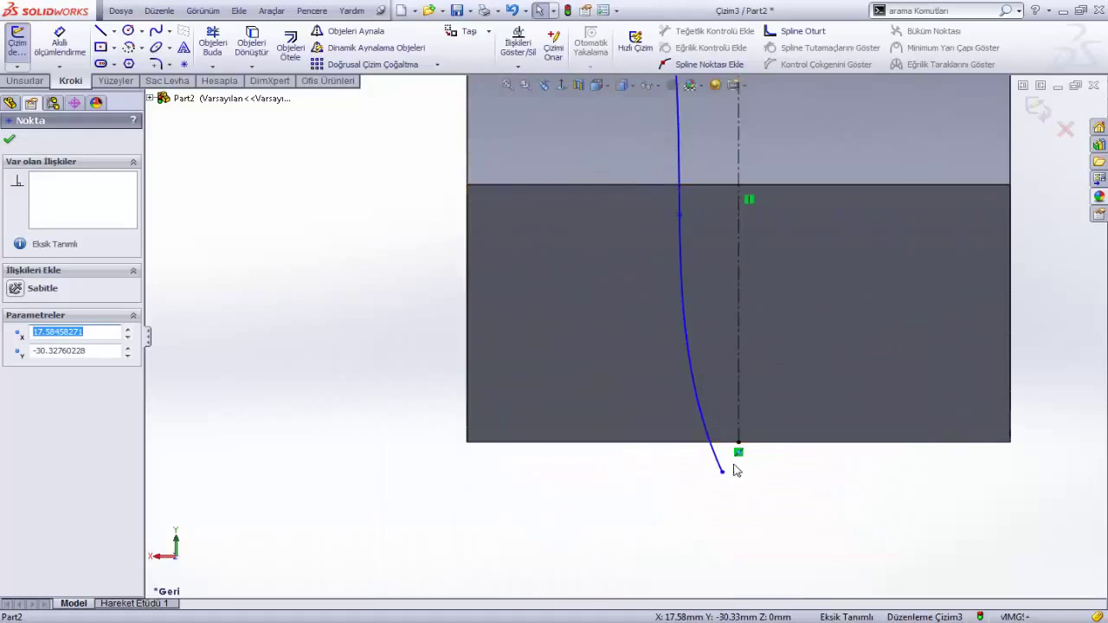
middle_drag(735, 470, 708, 468)
drag(701, 457, 723, 455)
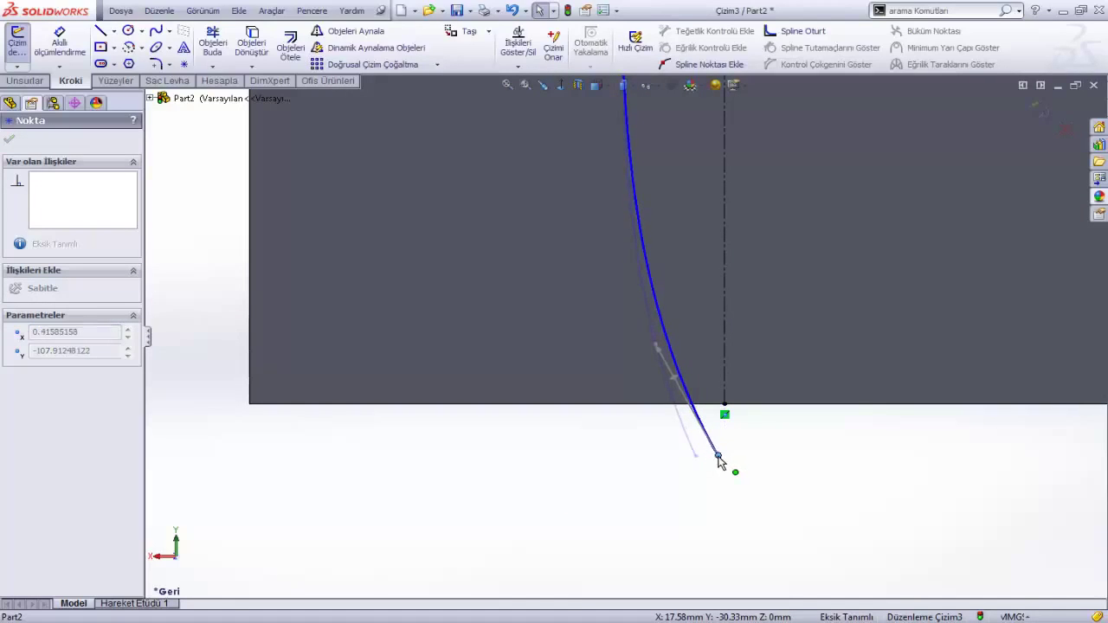
drag(724, 458, 717, 462)
key(f)
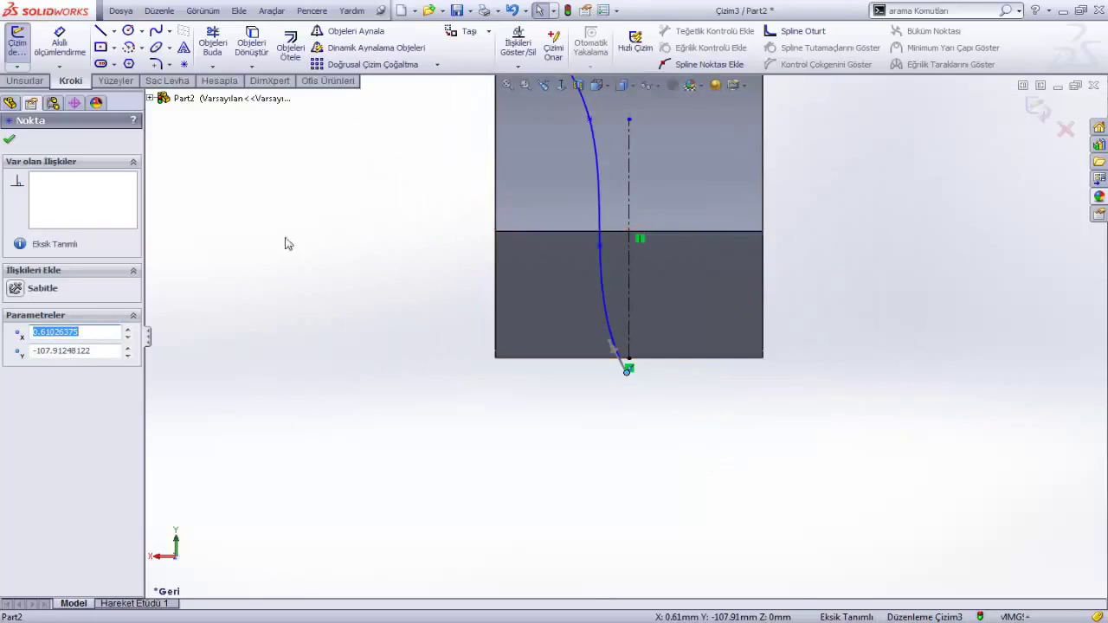
click(287, 243)
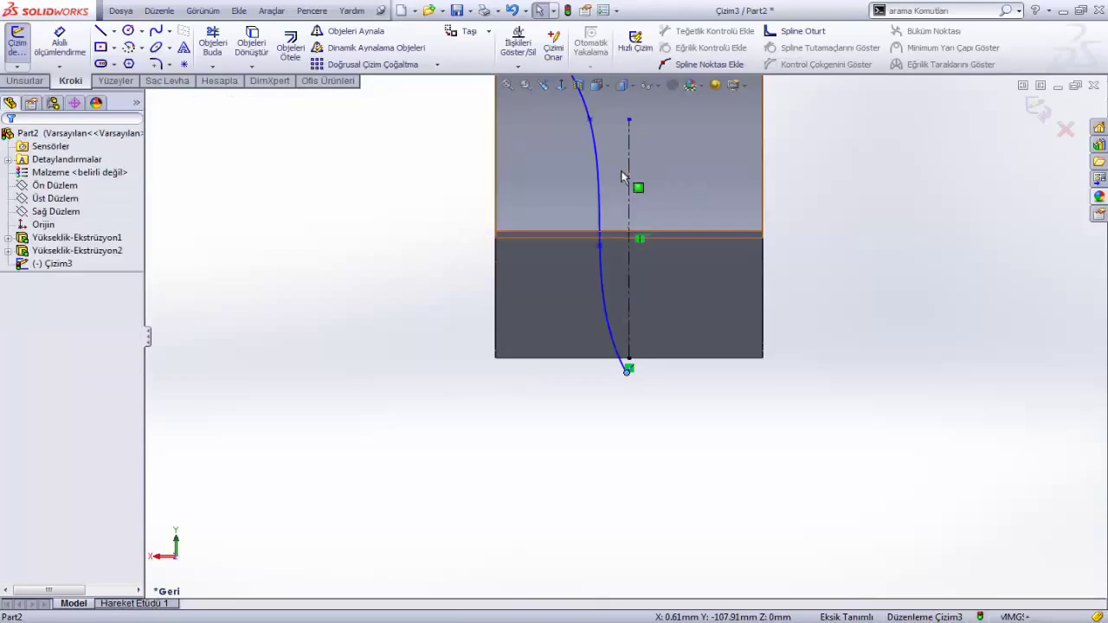
- Cut Tümünden (through all) in both directions along the spline, creating Kes-Ekstrüzyon1
mouse_move(640, 238)
middle_down()
mouse_move(700, 341)
mouse_move(675, 354)
middle_up()
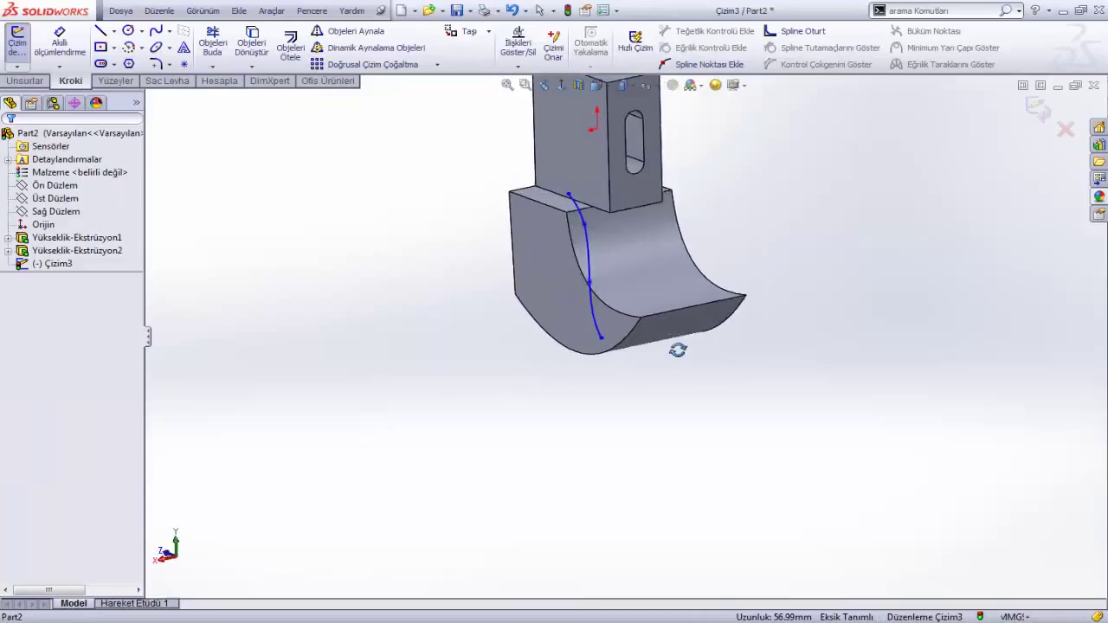
click(23, 82)
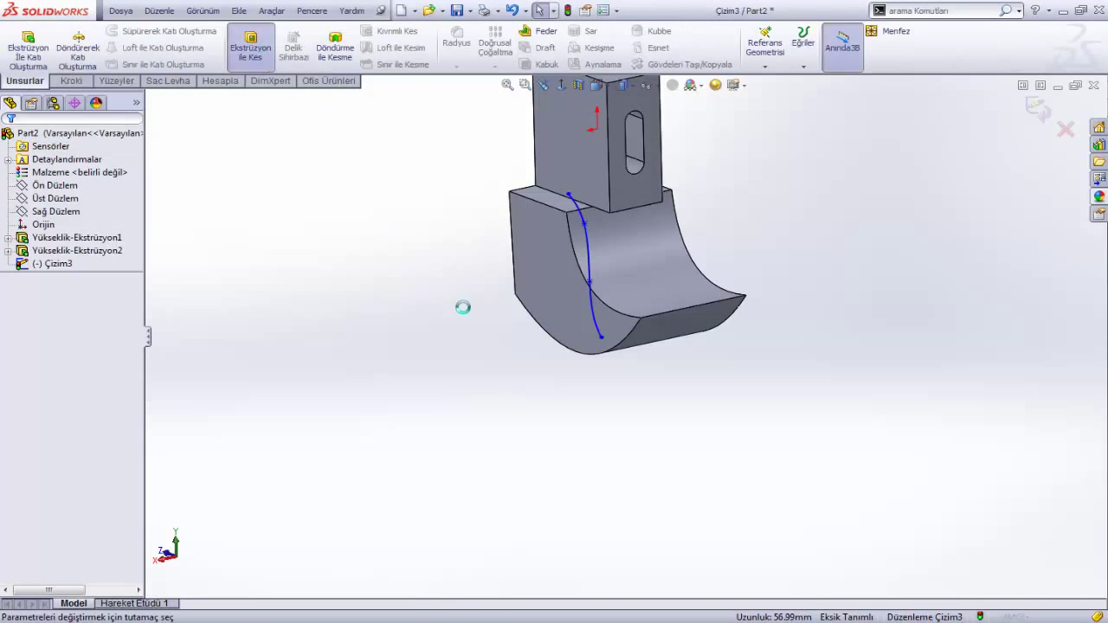
middle_drag(464, 314, 416, 306)
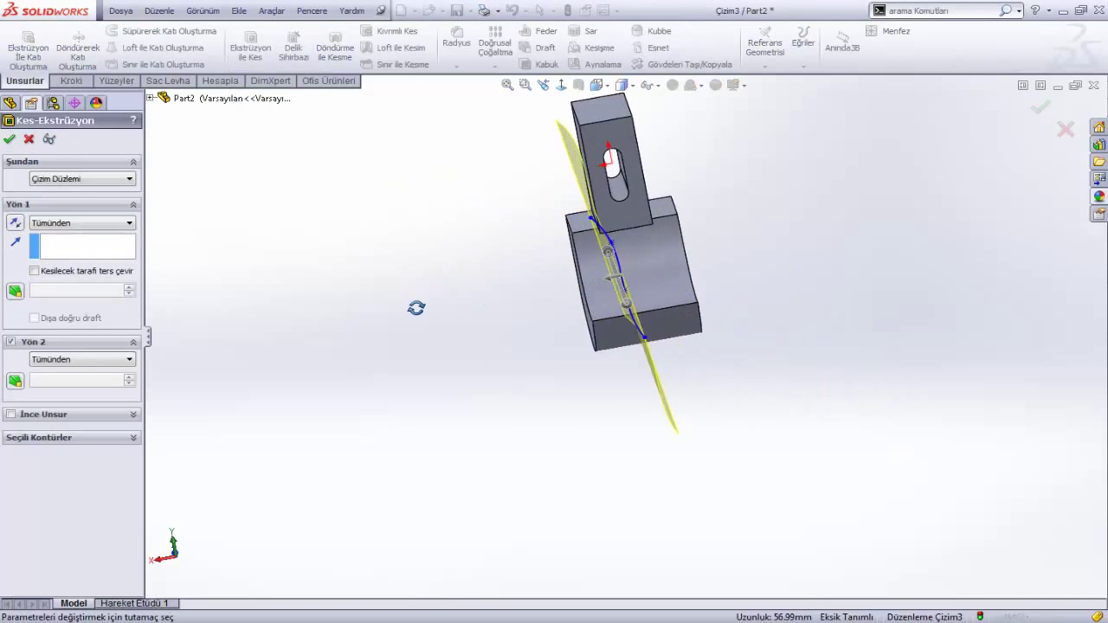
click(11, 140)
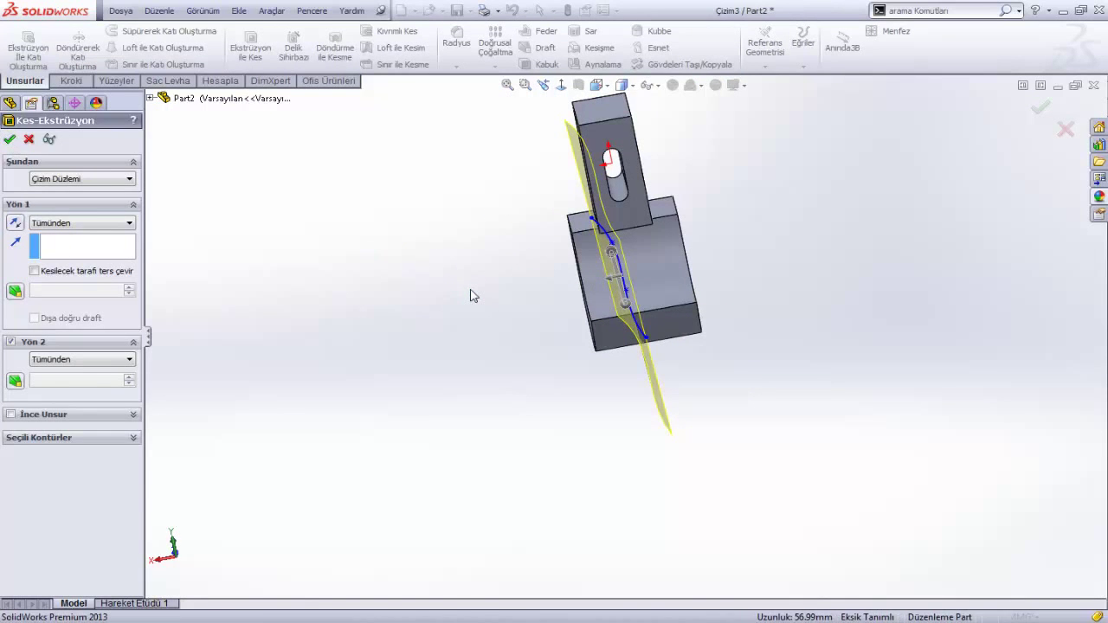
mouse_move(589, 291)
middle_down()
mouse_move(658, 237)
mouse_move(534, 235)
mouse_move(574, 228)
mouse_move(576, 267)
mouse_move(511, 286)
mouse_move(714, 267)
middle_up()
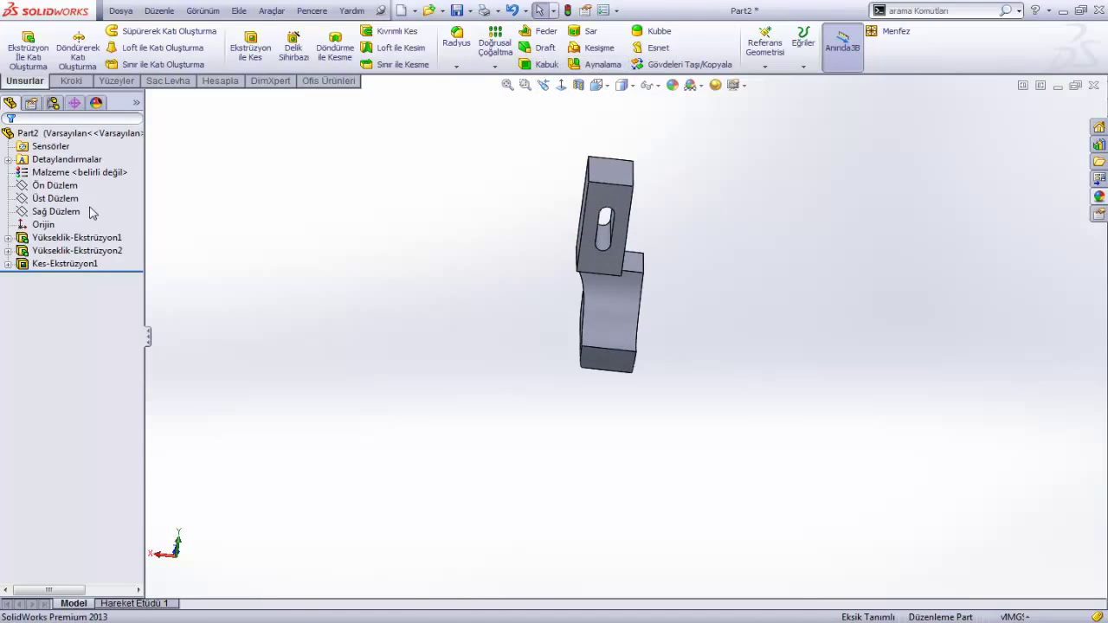
- Mirror Kes-Ekstrüzyon1 about Sağ Düzlem to create Aynalama1
click(56, 212)
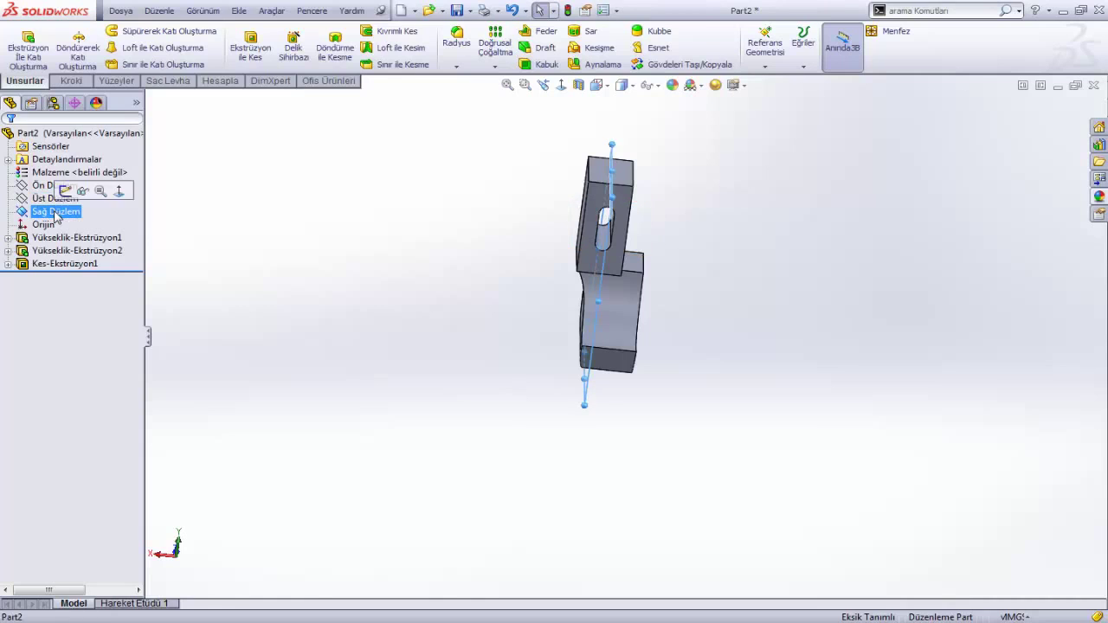
click(598, 64)
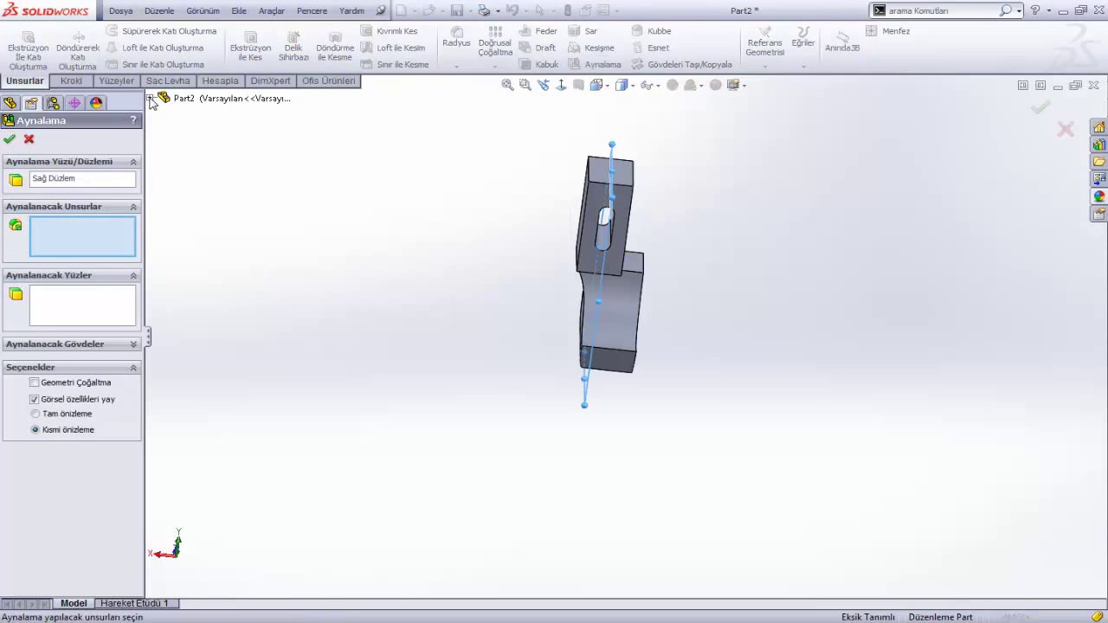
click(151, 99)
click(195, 230)
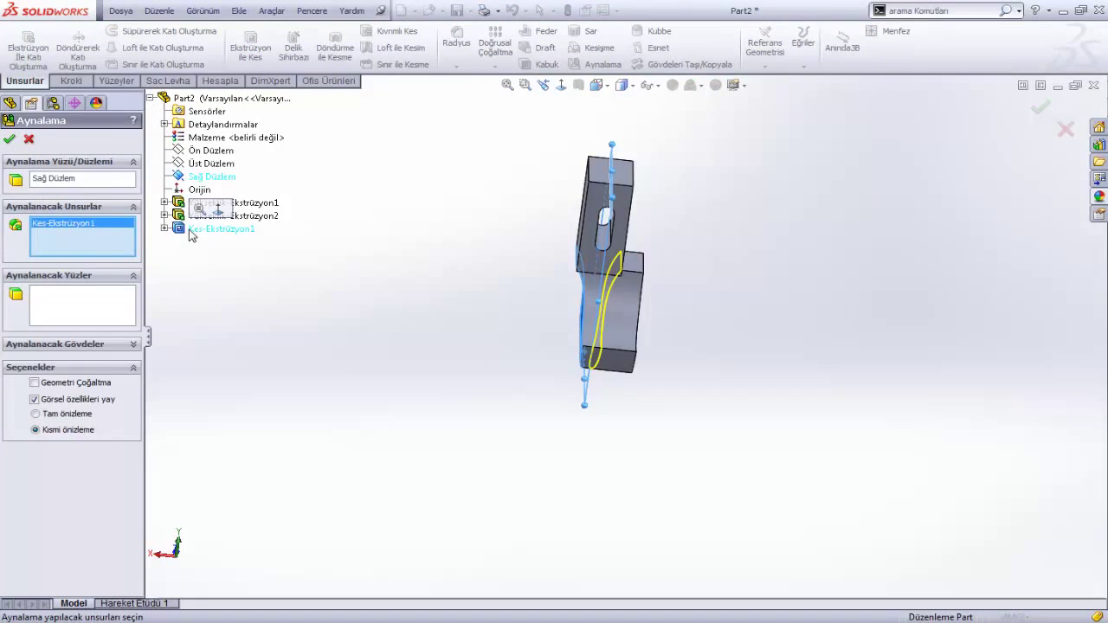
click(8, 140)
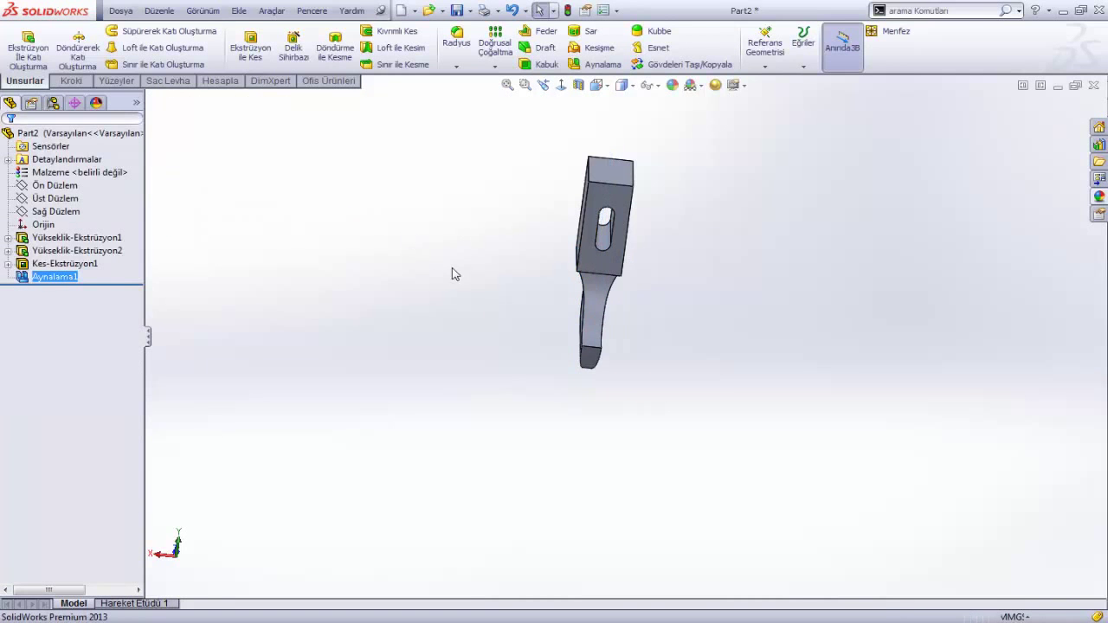
- Orbit and zoom to inspect the symmetric blade, then start a chamfer
mouse_move(452, 274)
middle_down()
mouse_move(589, 379)
mouse_move(626, 373)
mouse_move(577, 401)
mouse_move(621, 173)
mouse_move(707, 216)
mouse_move(658, 259)
mouse_move(598, 346)
middle_up()
scroll(588, 366, down, 3)
scroll(600, 308, up, 2)
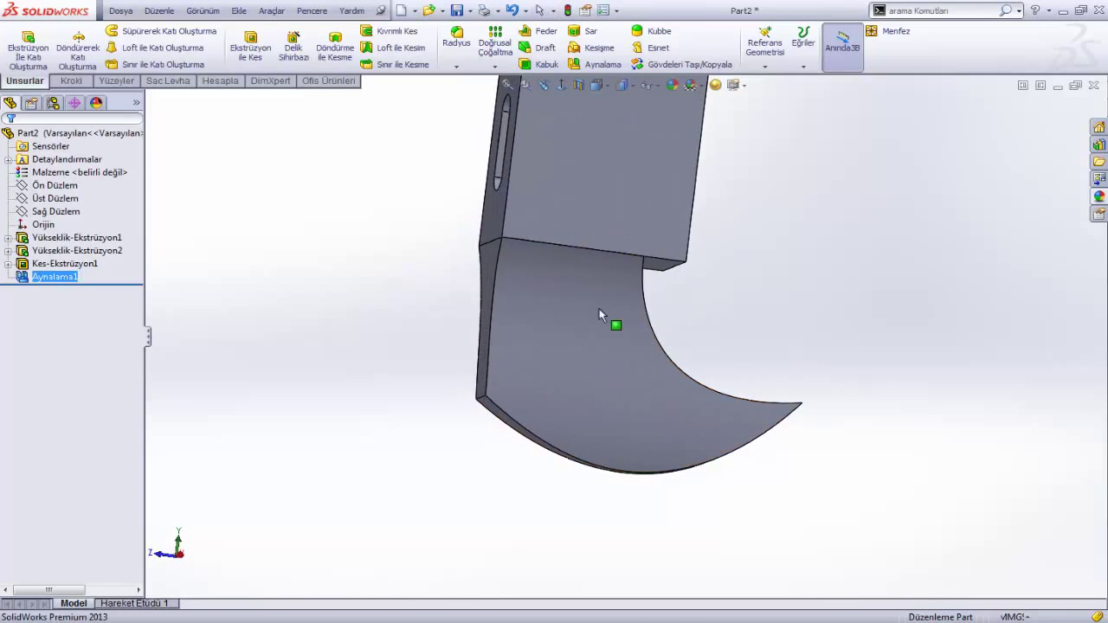
click(456, 67)
click(467, 94)
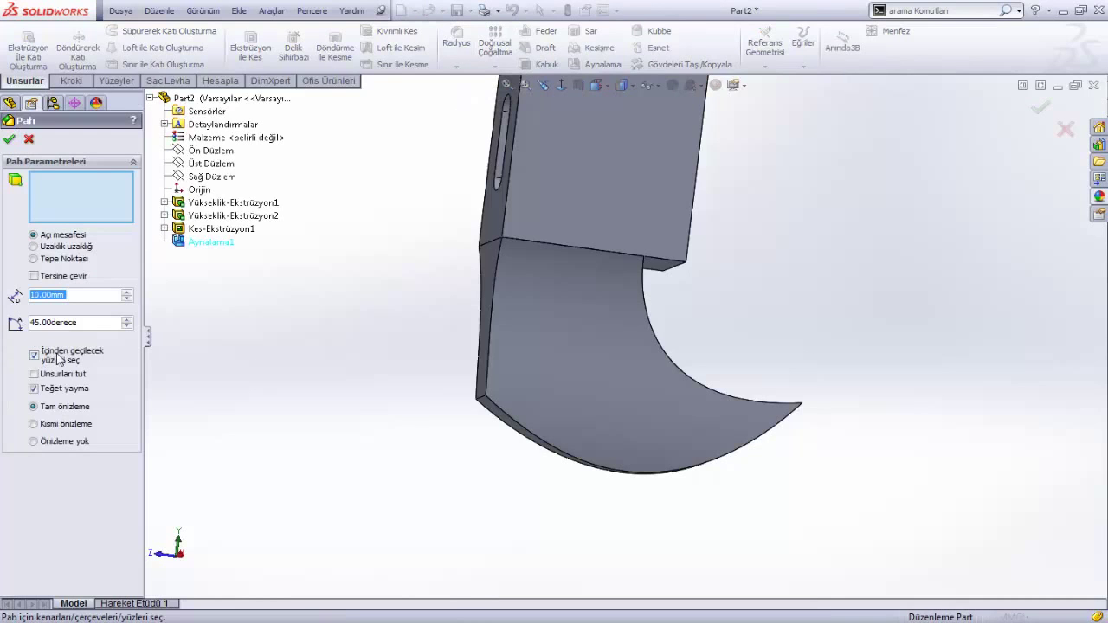
- Choose the Distance-Distance chamfer type and select both curved bottom edges of the hook
click(33, 259)
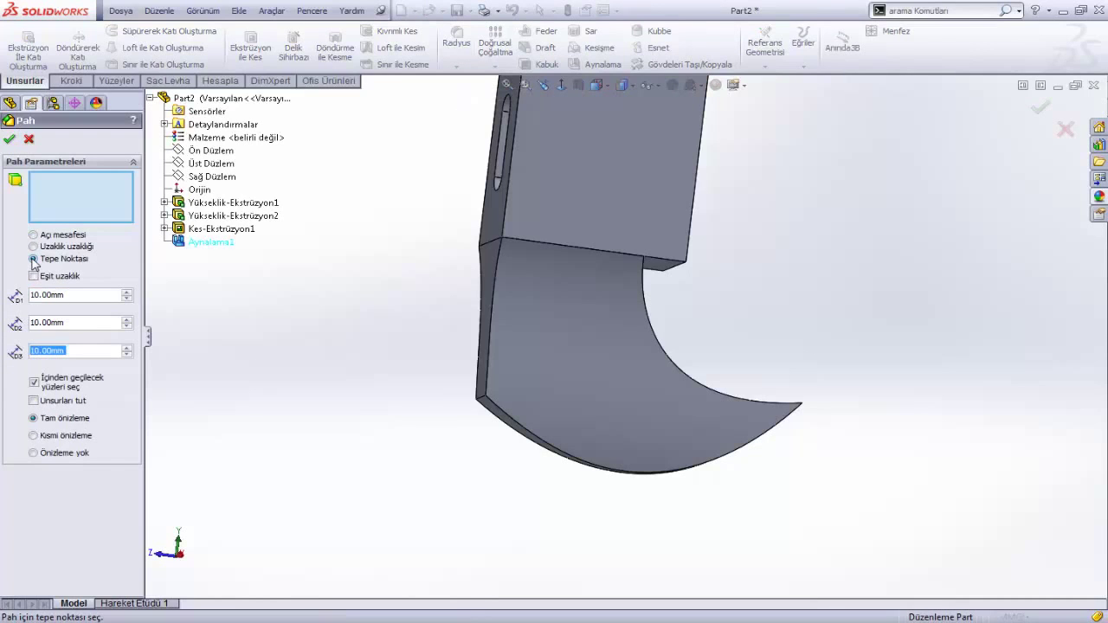
click(33, 246)
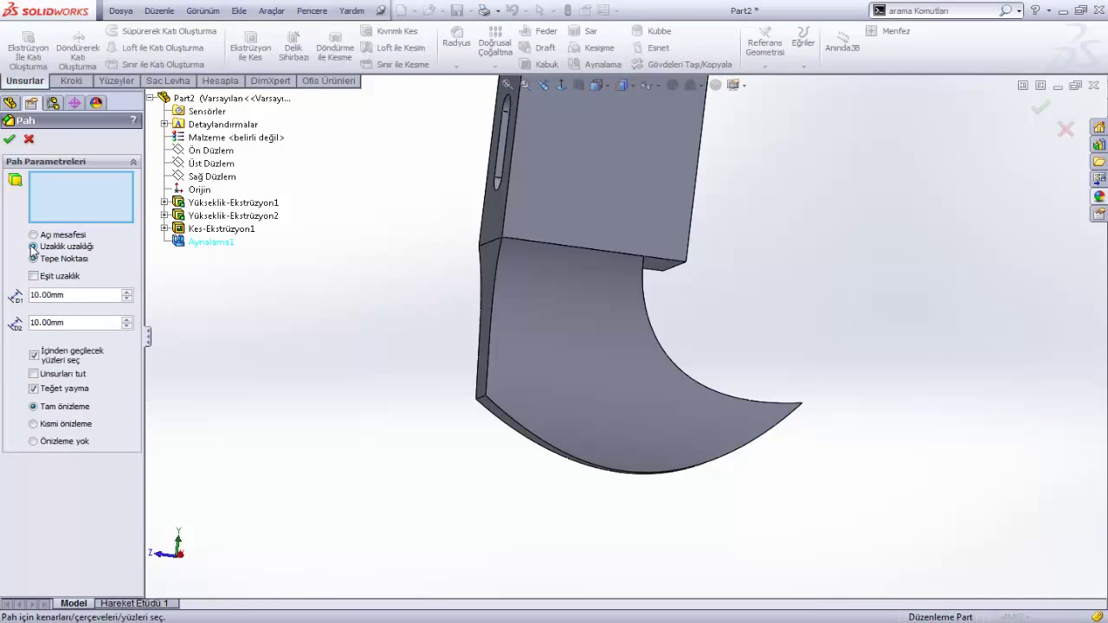
click(533, 431)
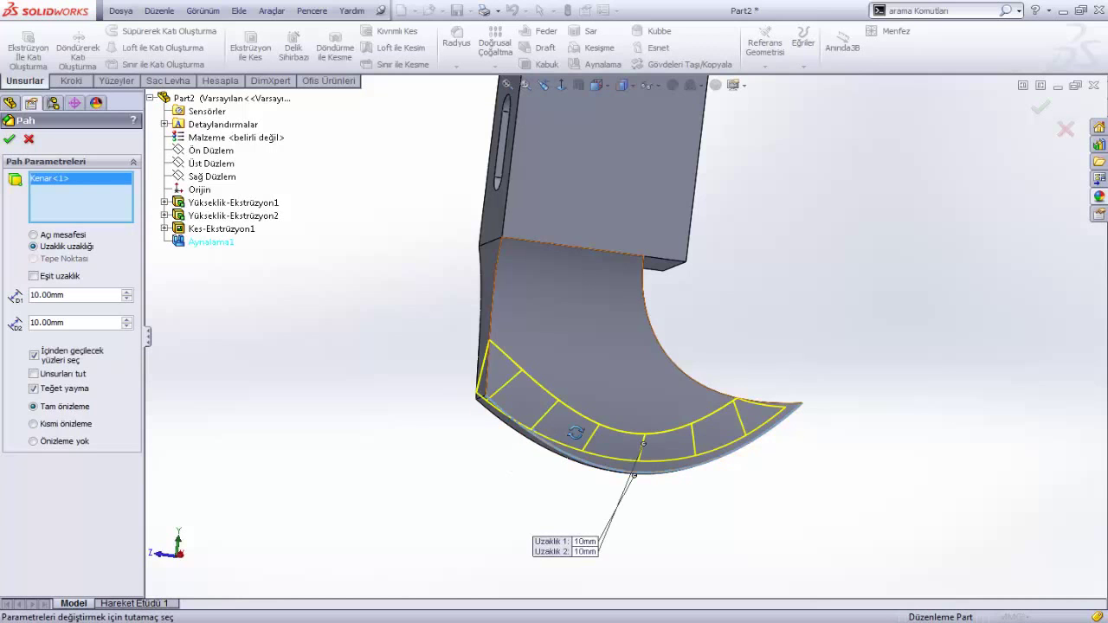
middle_drag(534, 431, 701, 463)
click(699, 461)
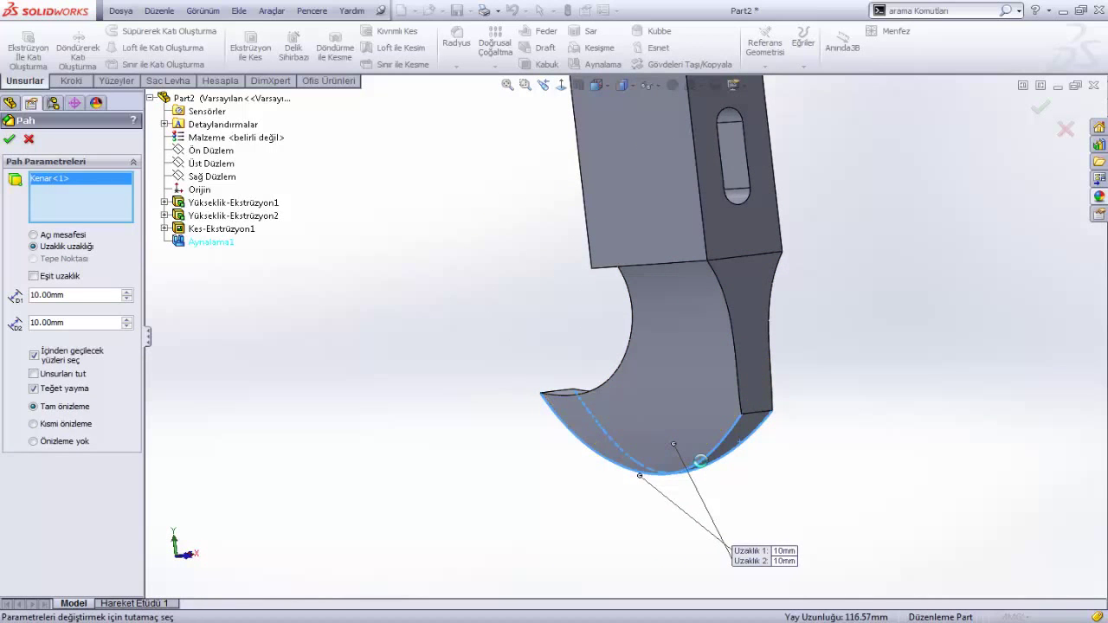
click(701, 464)
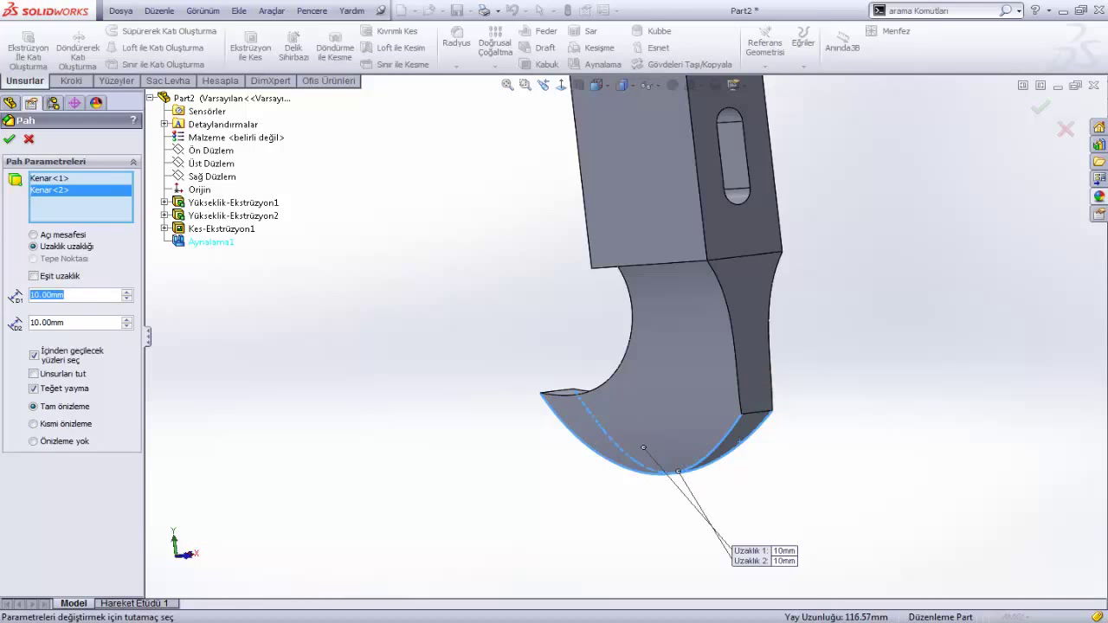
- Set the first distance to 5 mm and confirm the 5 × 10 mm chamfer Pah1
text(5)
key(Return)
middle_drag(585, 383, 198, 296)
click(8, 139)
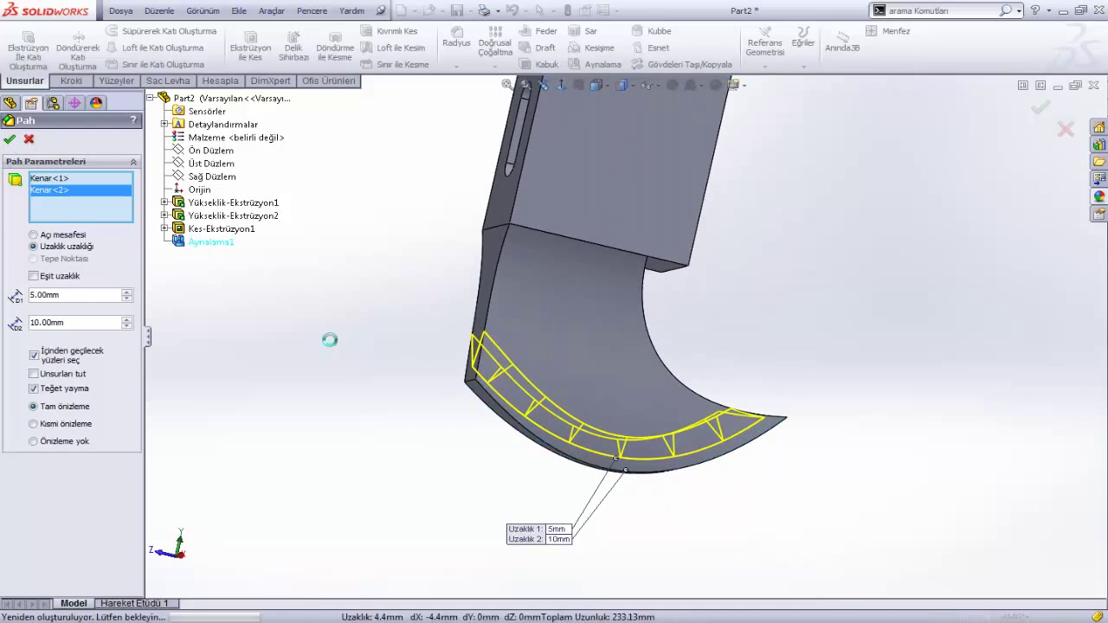
mouse_move(419, 379)
middle_down()
mouse_move(636, 406)
mouse_move(500, 376)
mouse_move(606, 272)
mouse_move(522, 266)
mouse_move(571, 251)
mouse_move(494, 317)
middle_up()
scroll(597, 232, down, 3)
scroll(492, 312, down, 1)
scroll(492, 312, up, 1)
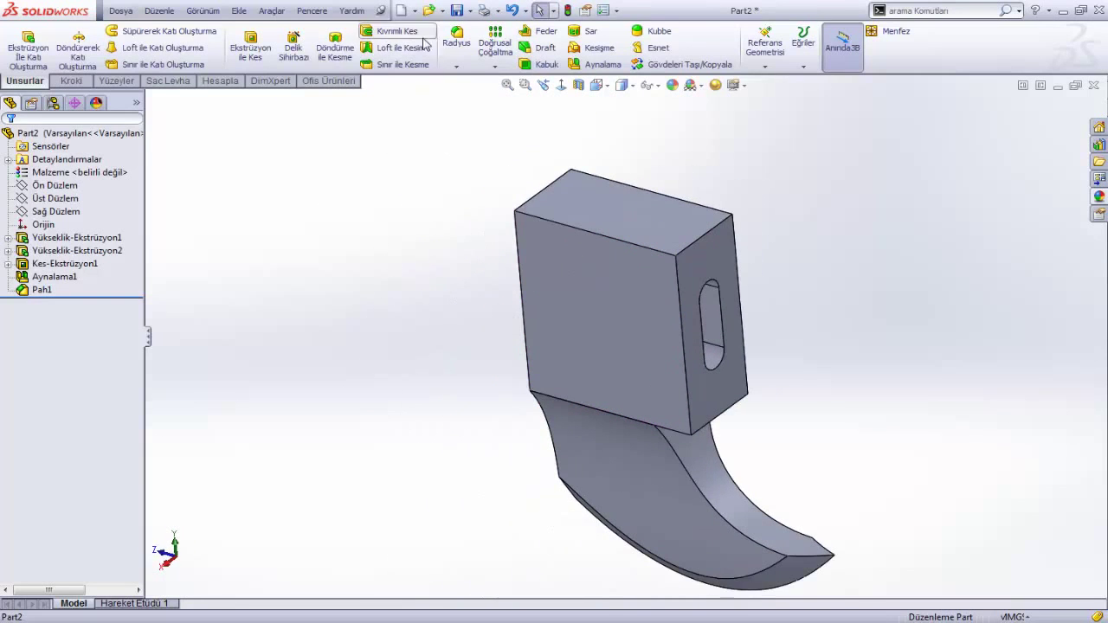
- Add chamfer Pah2 to all edges of the block's top face at 5 mm × 45°
click(449, 68)
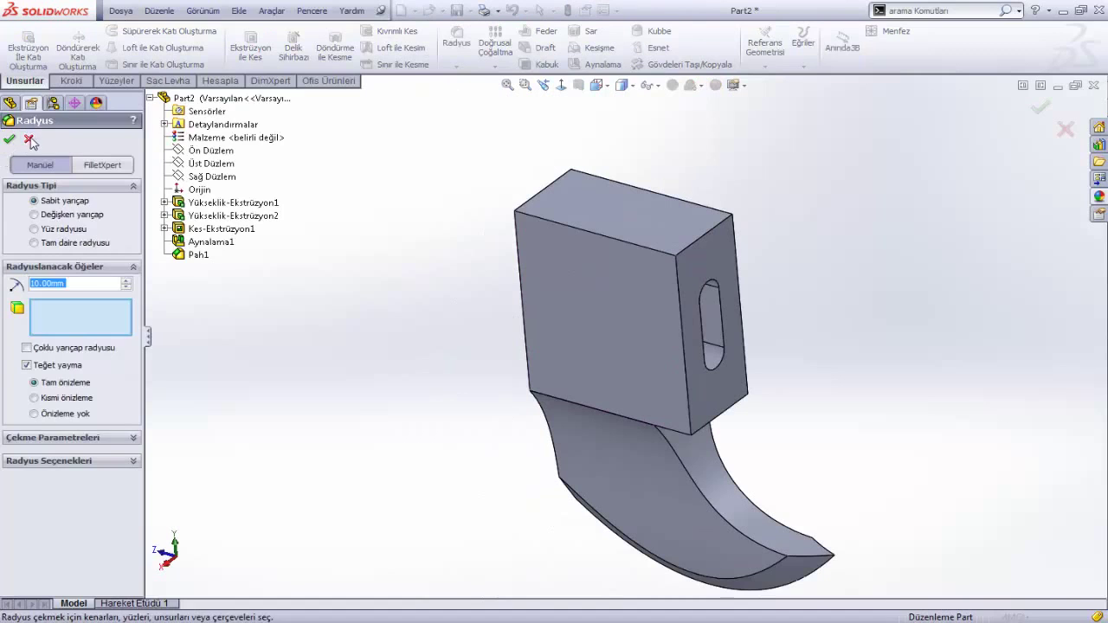
click(29, 140)
click(456, 67)
click(472, 92)
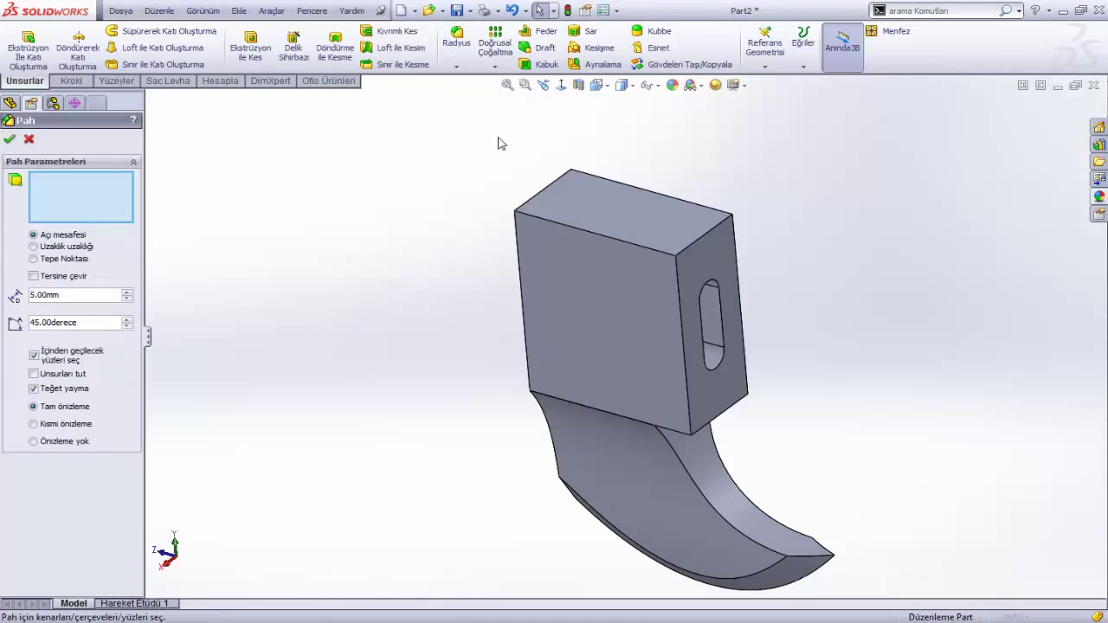
click(607, 204)
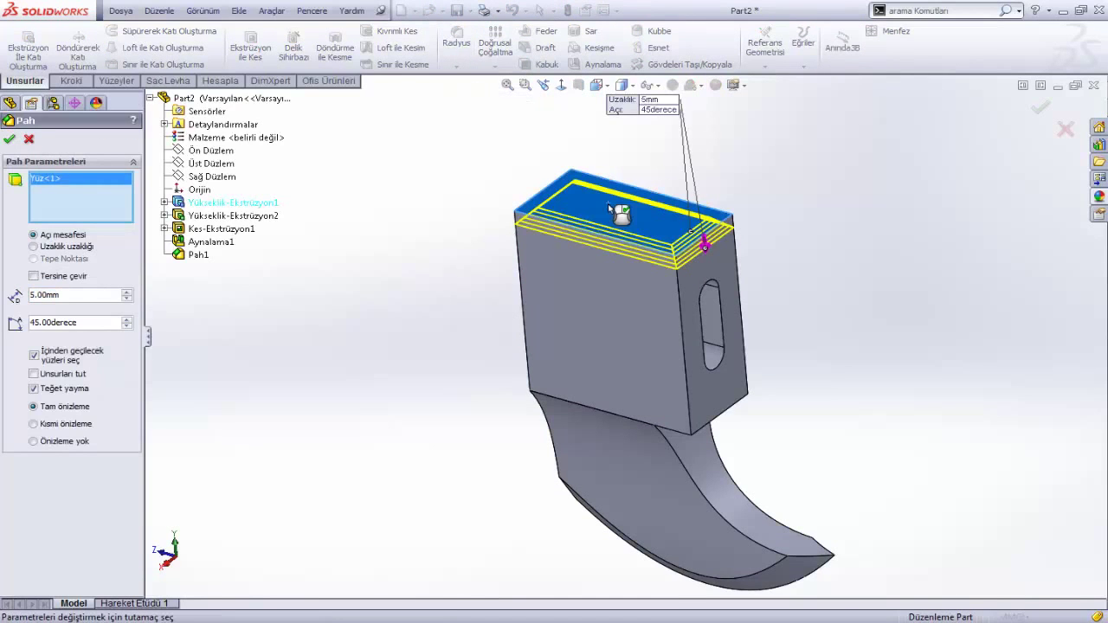
click(9, 140)
mouse_move(496, 322)
middle_down()
mouse_move(636, 278)
mouse_move(566, 294)
mouse_move(490, 114)
middle_up()
- Start a 5 mm chamfer on two vertical block edges and the slotted side's bottom edge, dropping the stray face
click(457, 67)
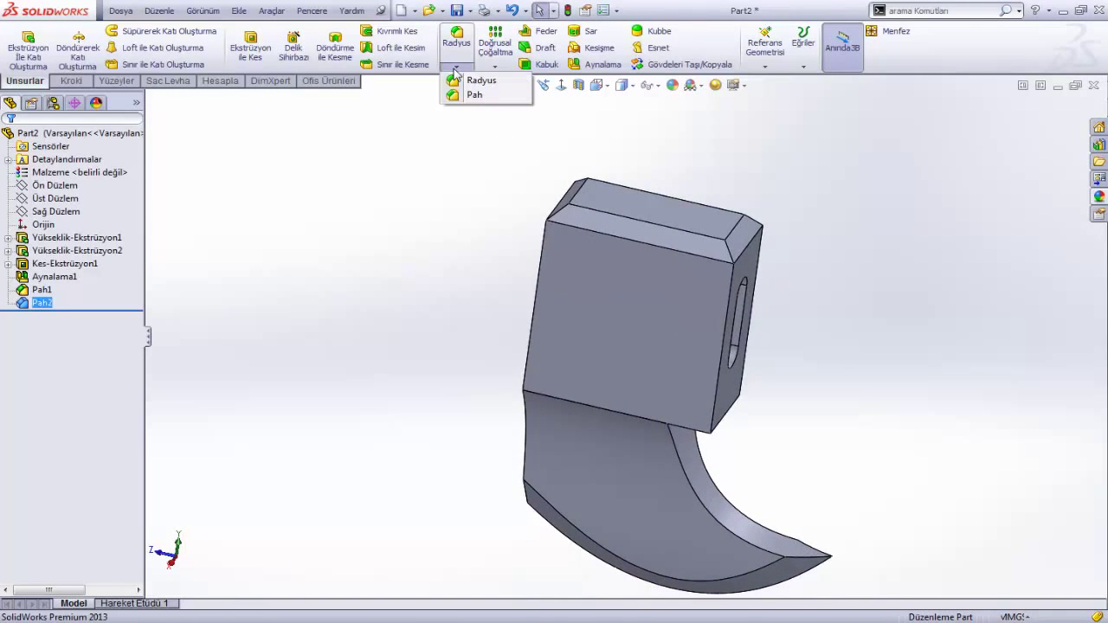
click(465, 99)
middle_drag(610, 223, 726, 356)
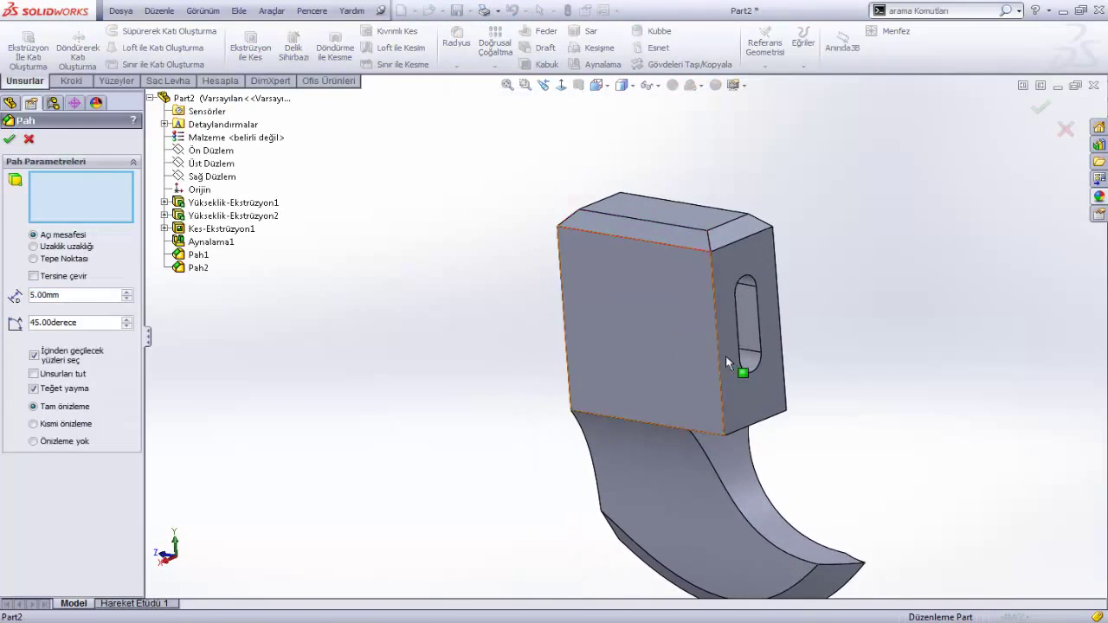
click(714, 333)
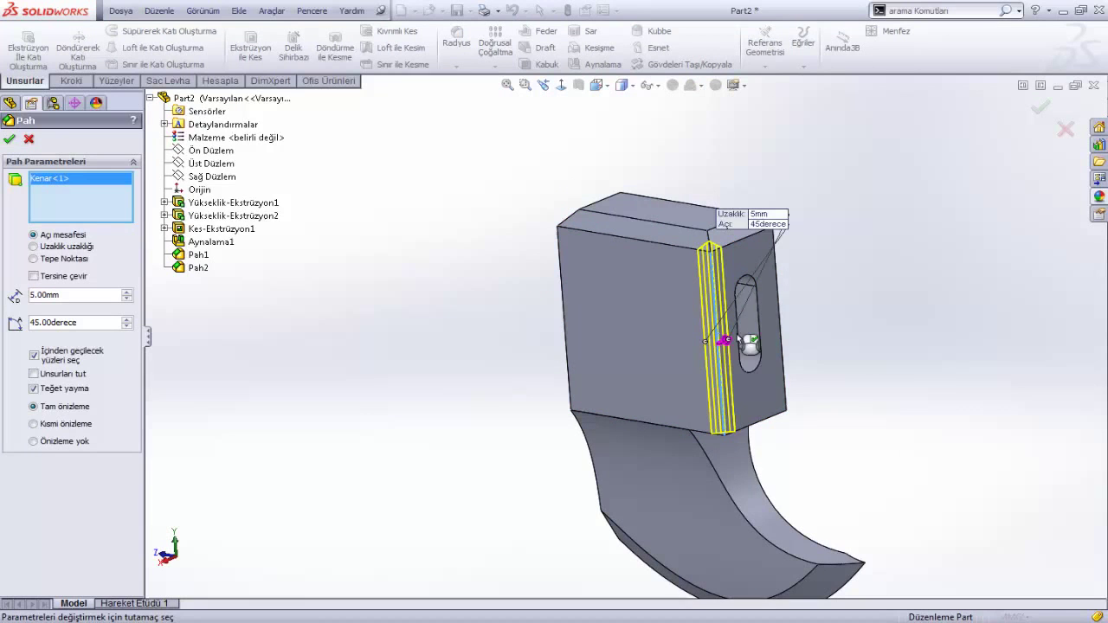
click(777, 286)
click(768, 415)
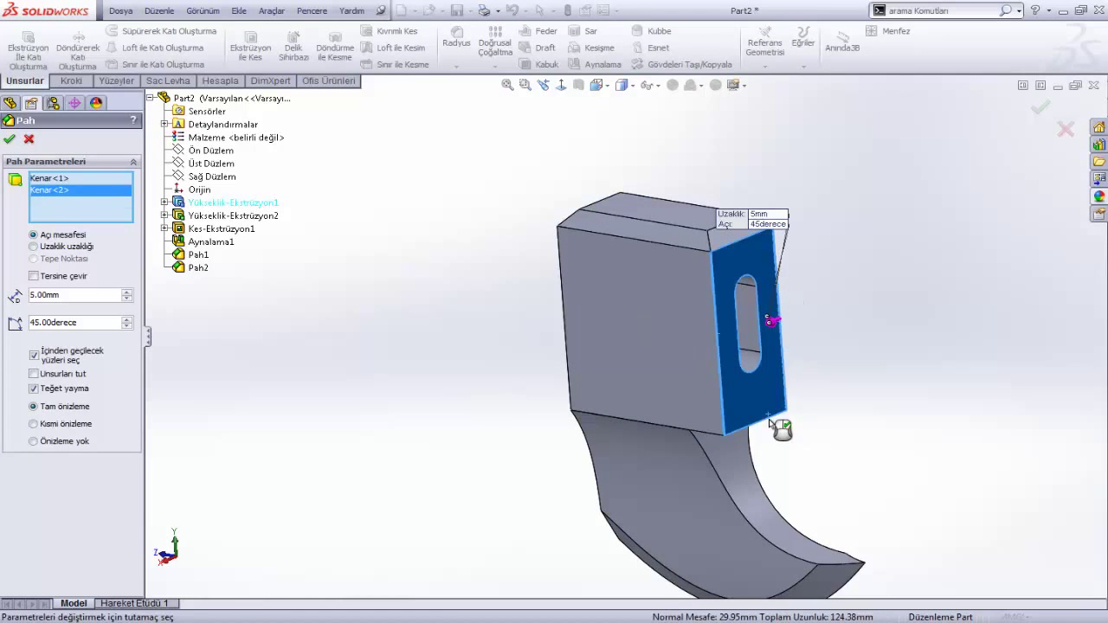
click(778, 433)
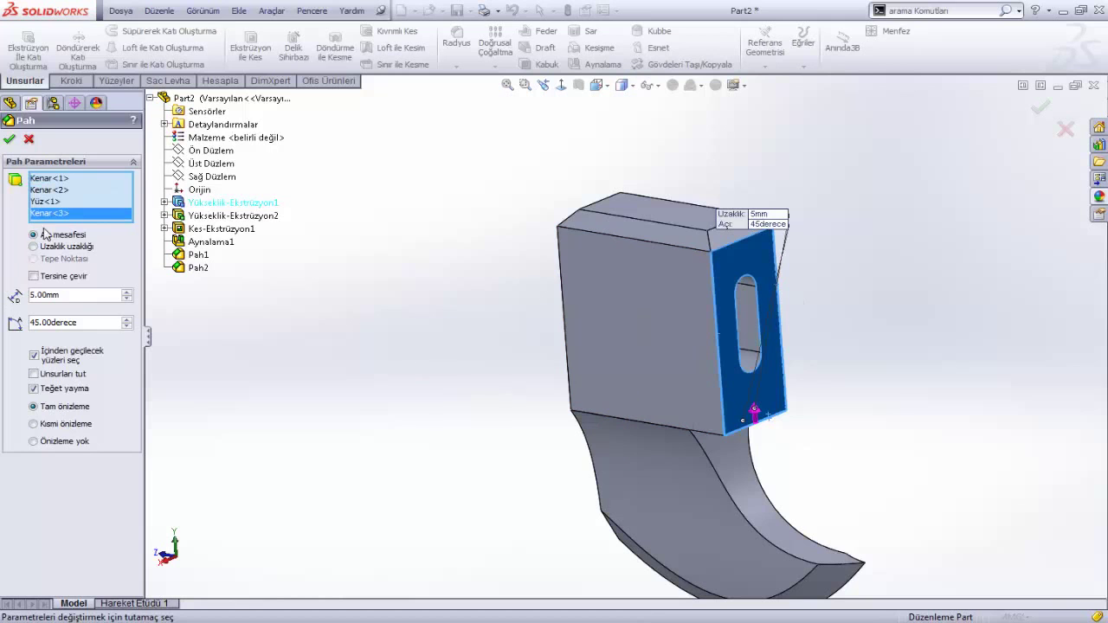
right_click(53, 202)
click(84, 225)
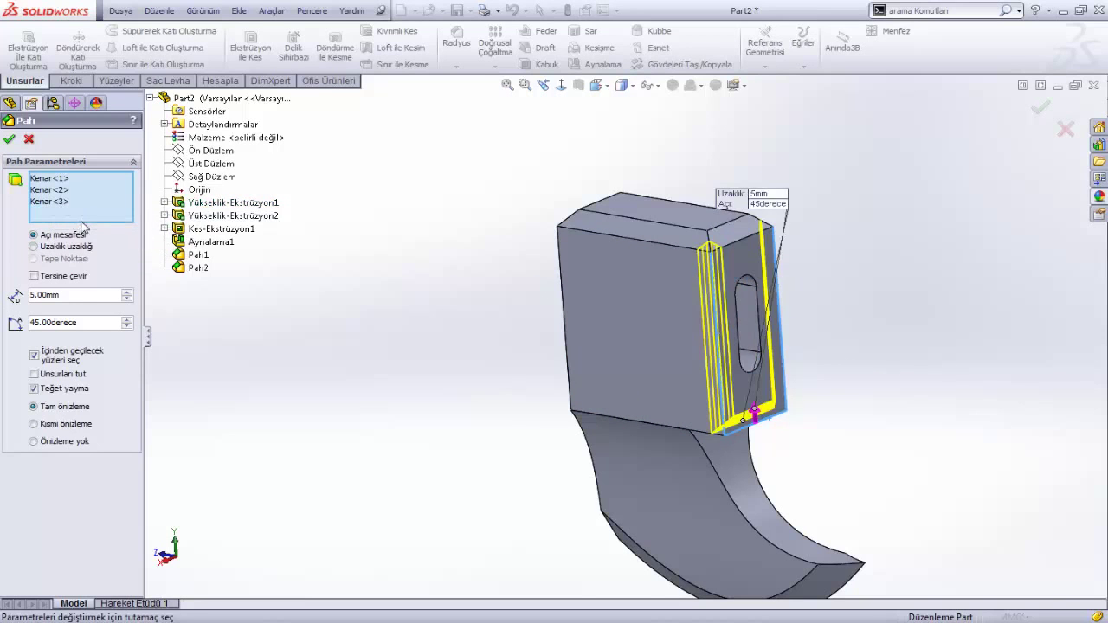
- Add the front vertical edge and a fifth edge, completing chamfer Pah3
middle_drag(510, 268, 537, 292)
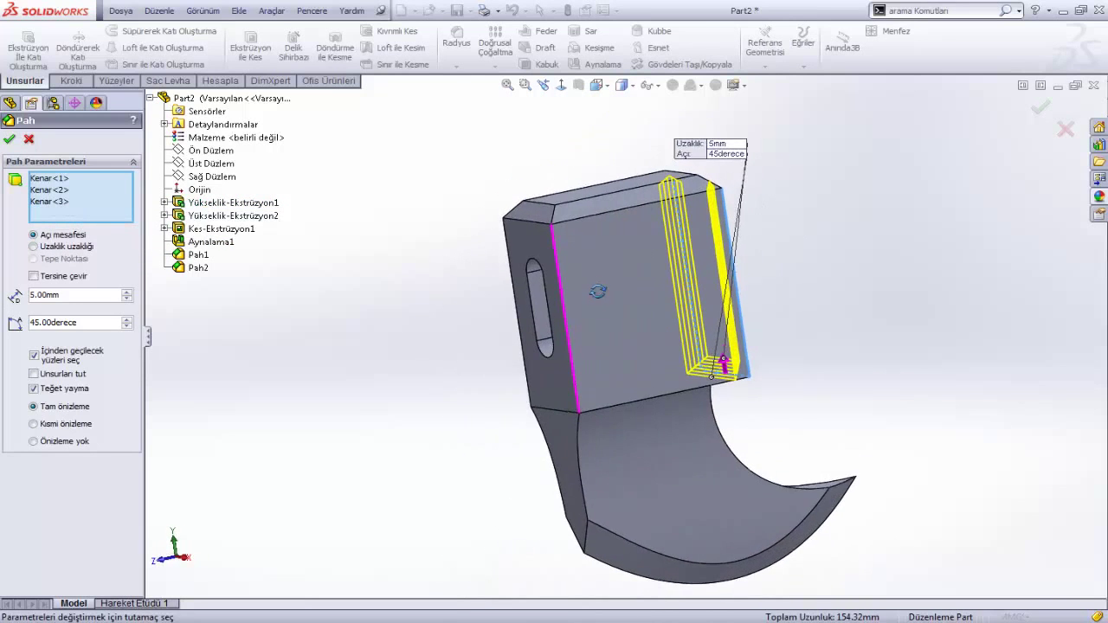
click(556, 303)
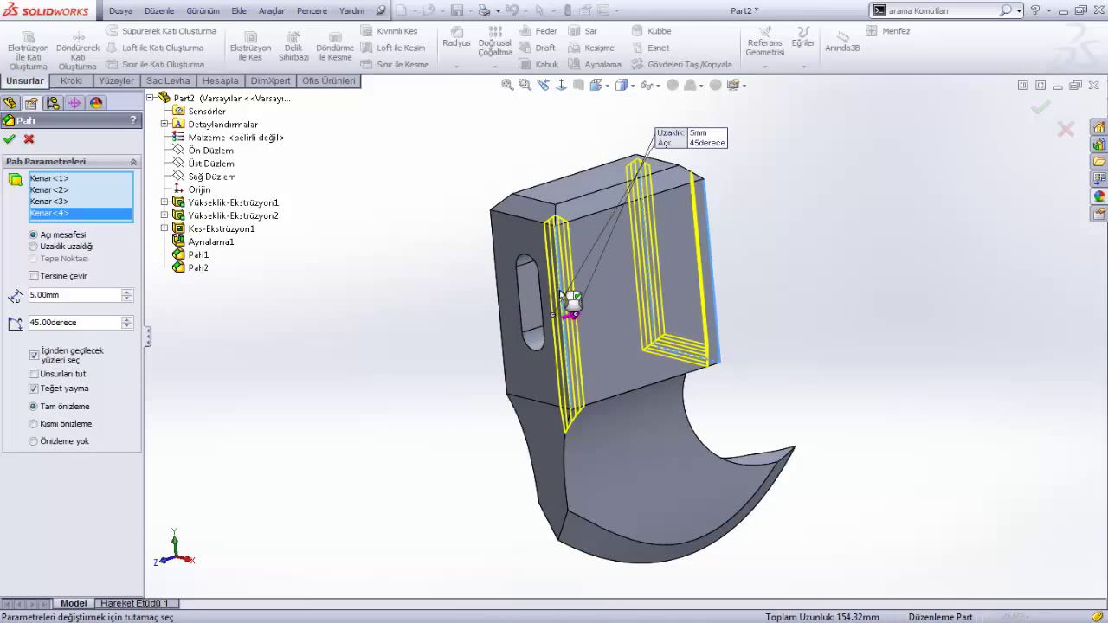
middle_drag(546, 304, 642, 298)
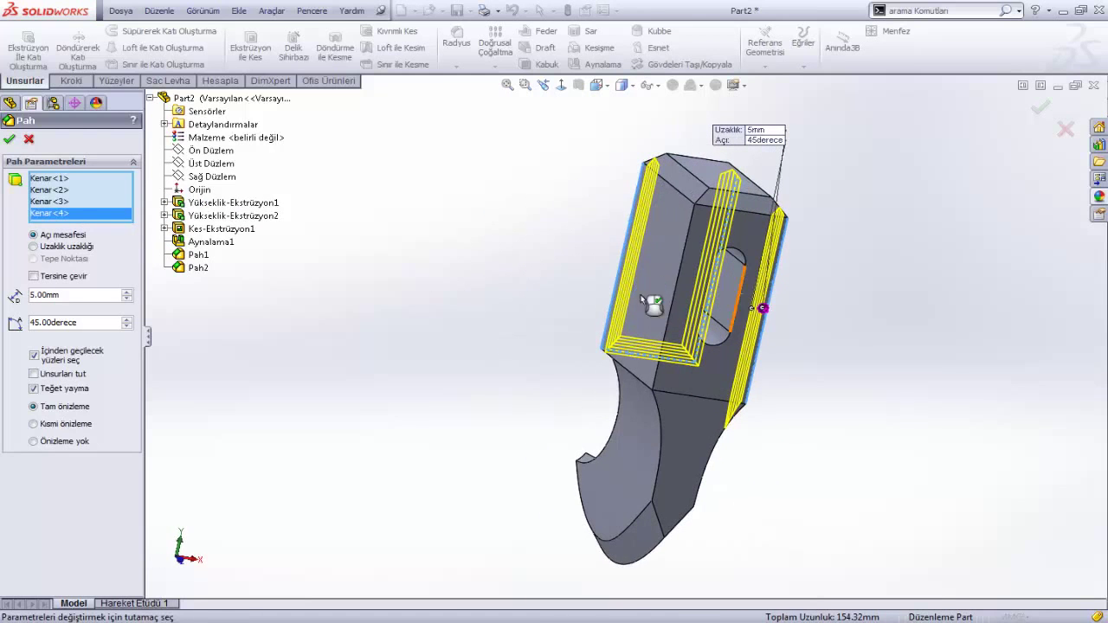
click(683, 276)
click(10, 141)
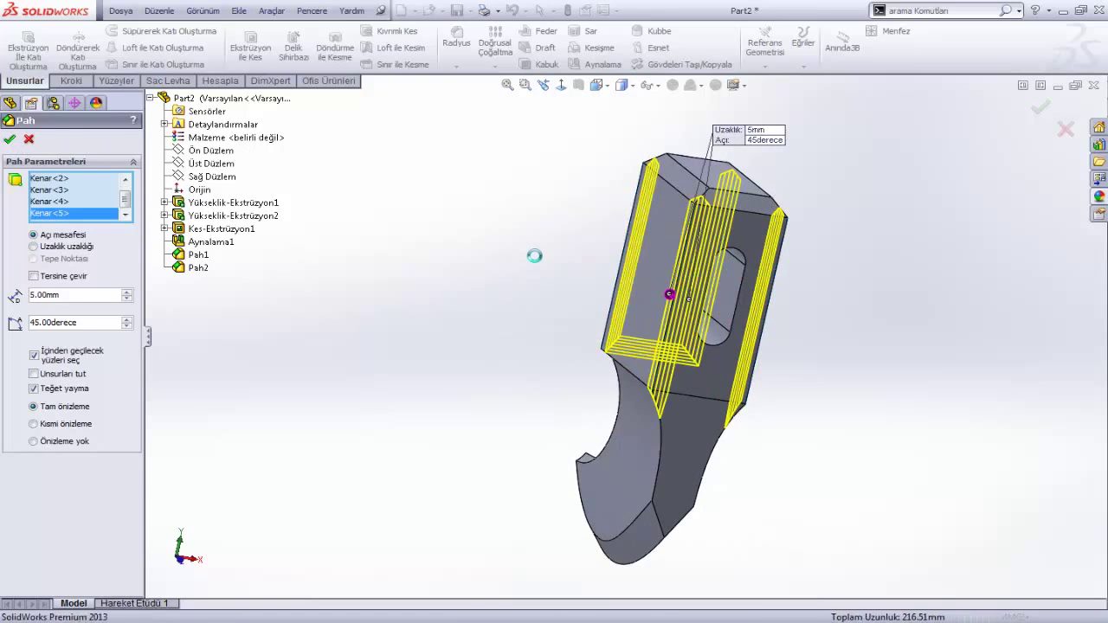
mouse_move(587, 297)
middle_down()
mouse_move(587, 389)
mouse_move(638, 376)
mouse_move(494, 303)
mouse_move(462, 268)
mouse_move(495, 271)
mouse_move(603, 384)
middle_up()
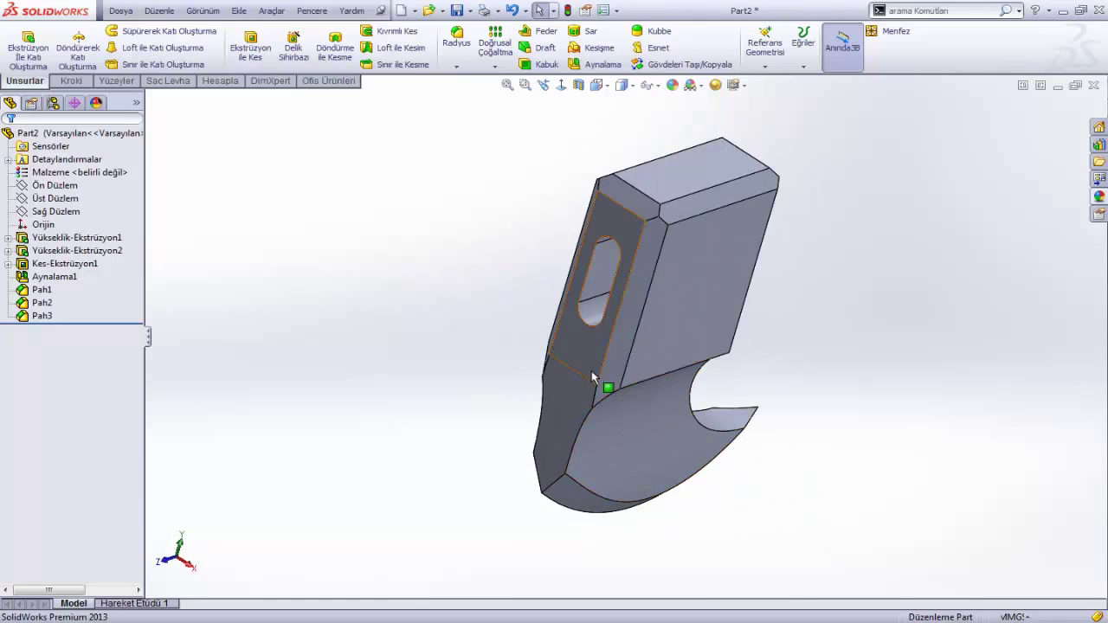
- Fillet both inner curved edges of the hook with a 5 mm radius (Radyus1)
click(456, 39)
middle_drag(714, 459, 606, 339)
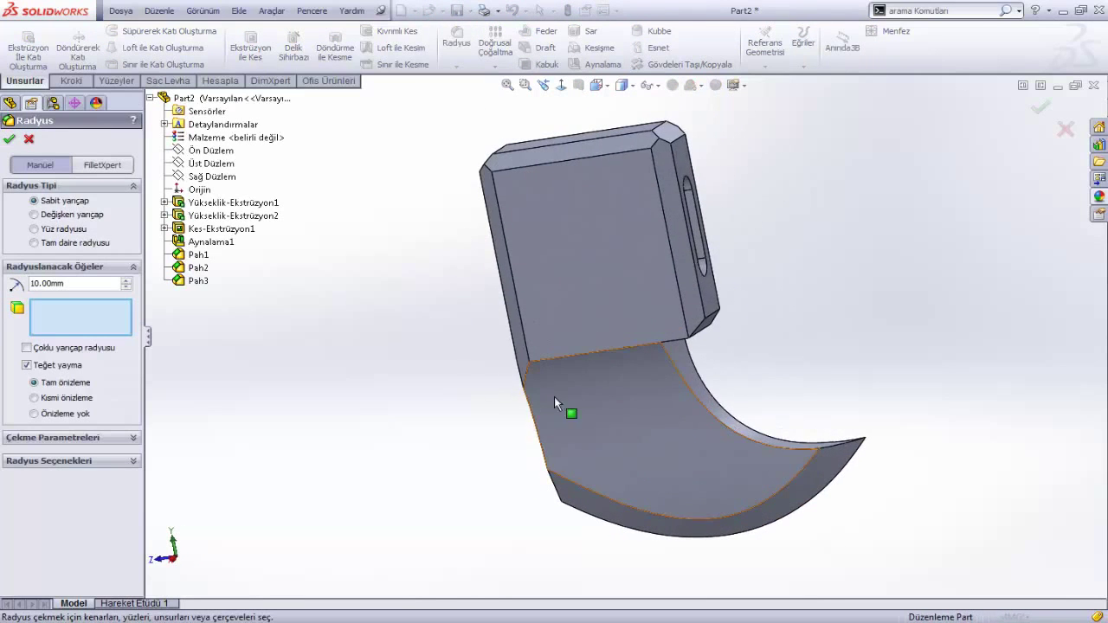
text(5)
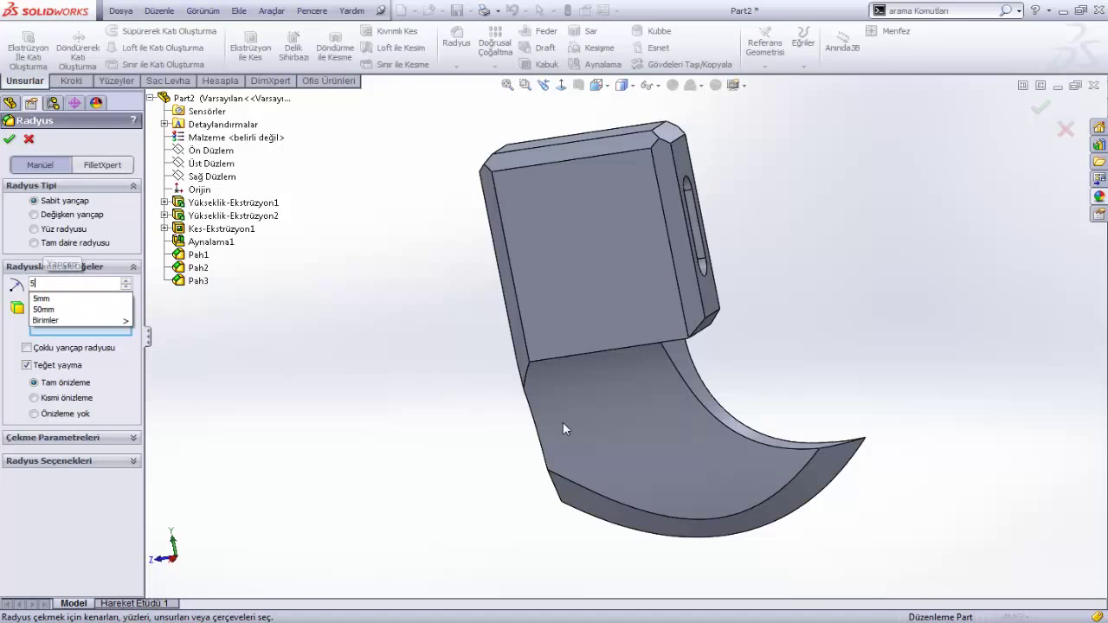
key(Return)
click(708, 408)
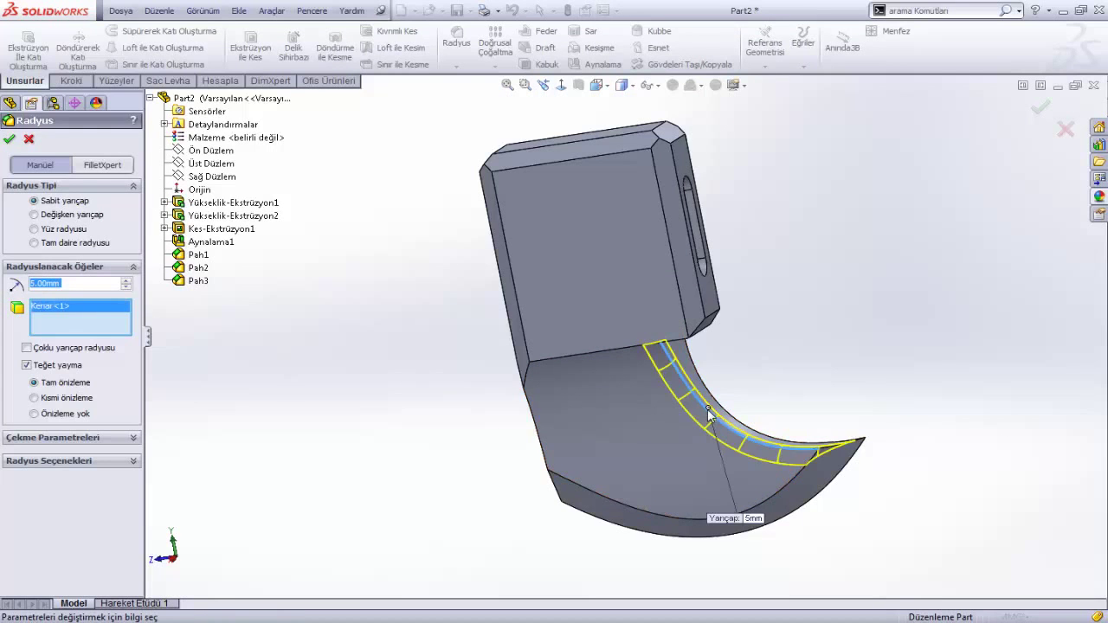
middle_drag(708, 408, 689, 396)
click(703, 400)
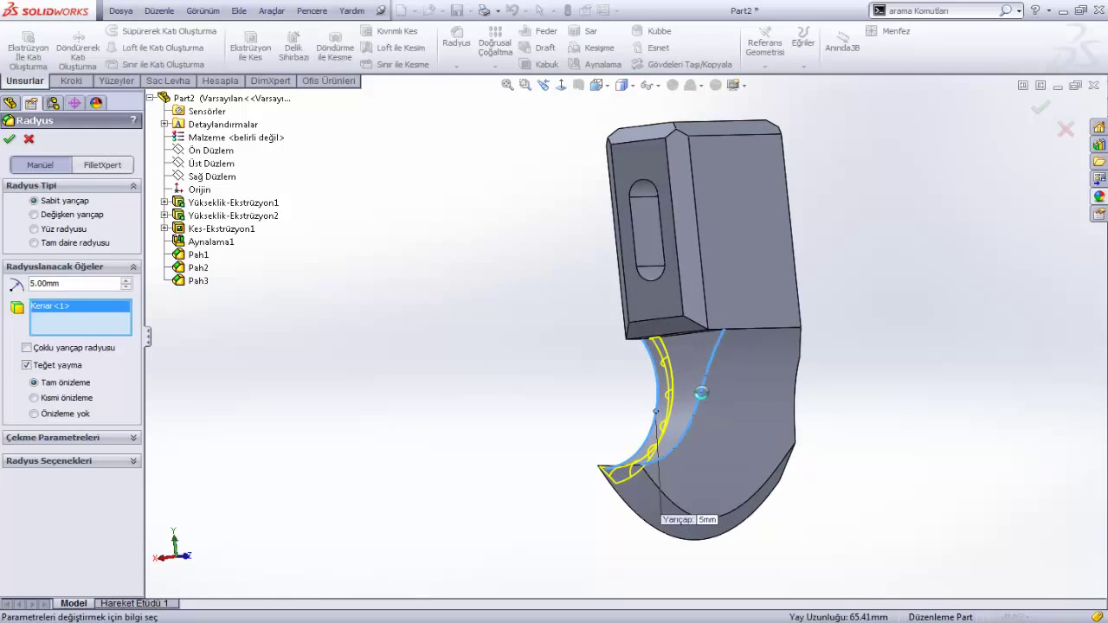
click(10, 139)
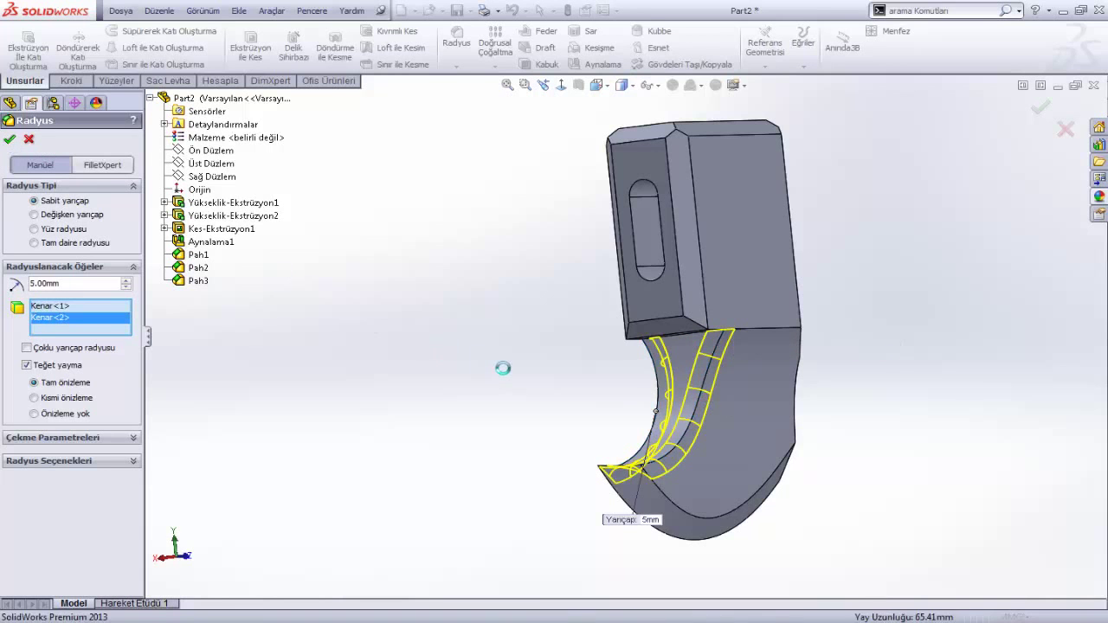
mouse_move(508, 376)
middle_down()
mouse_move(640, 459)
mouse_move(715, 488)
middle_up()
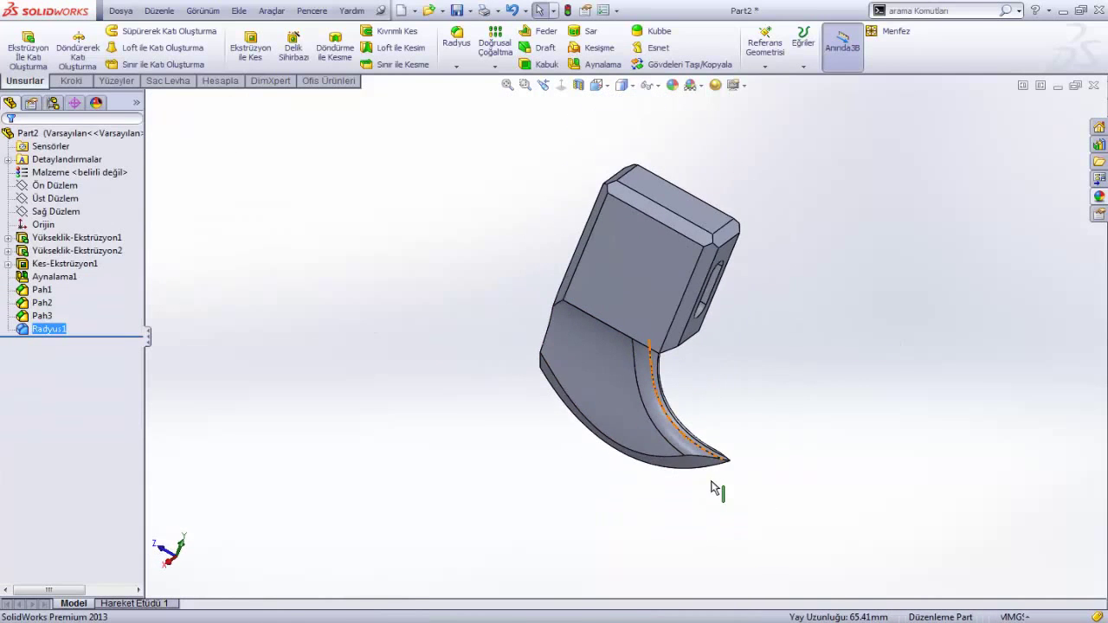
- Round the four edges where the block's bevels meet the blade with a 2 mm fillet (Radyus2)
mouse_move(545, 268)
middle_down()
mouse_move(700, 352)
mouse_move(667, 356)
middle_up()
scroll(667, 356, down, 3)
scroll(667, 356, down, 1)
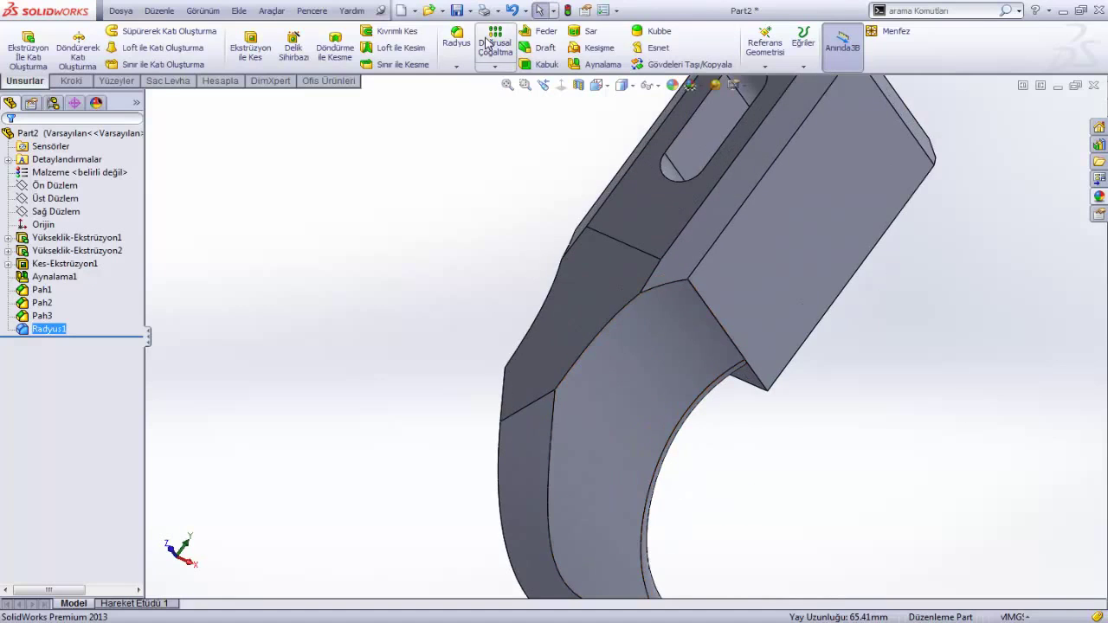
click(456, 39)
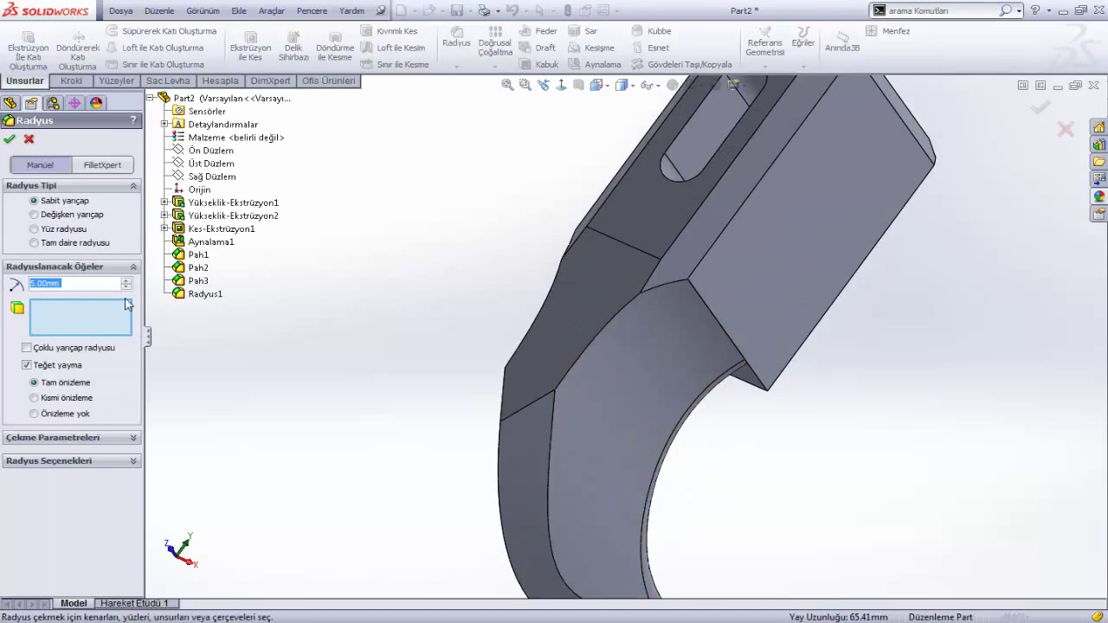
text(2)
key(Return)
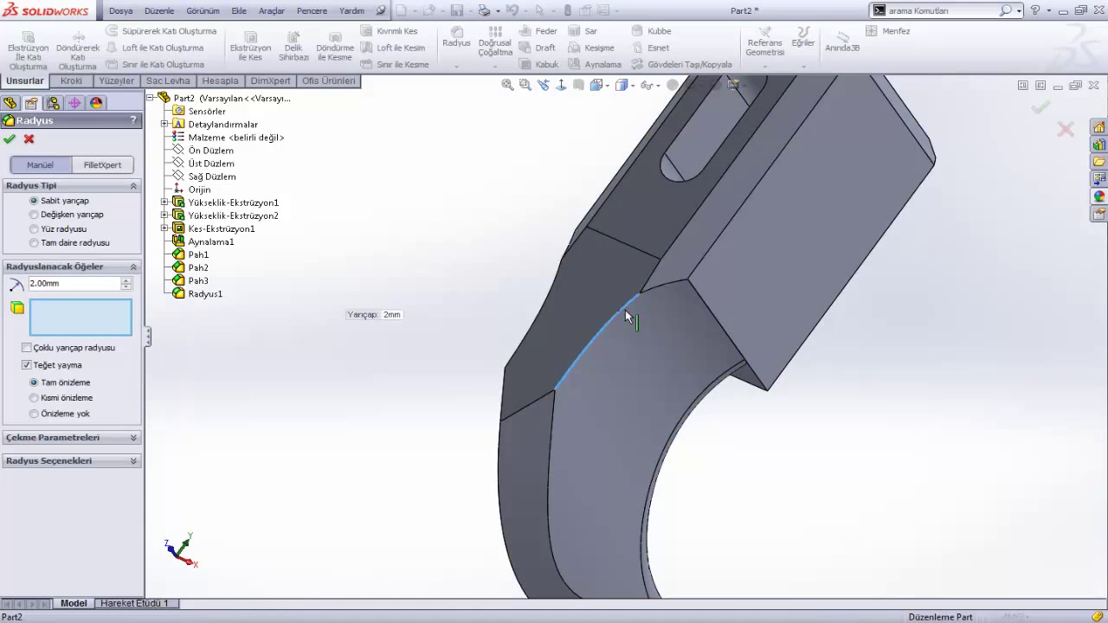
click(625, 312)
click(547, 302)
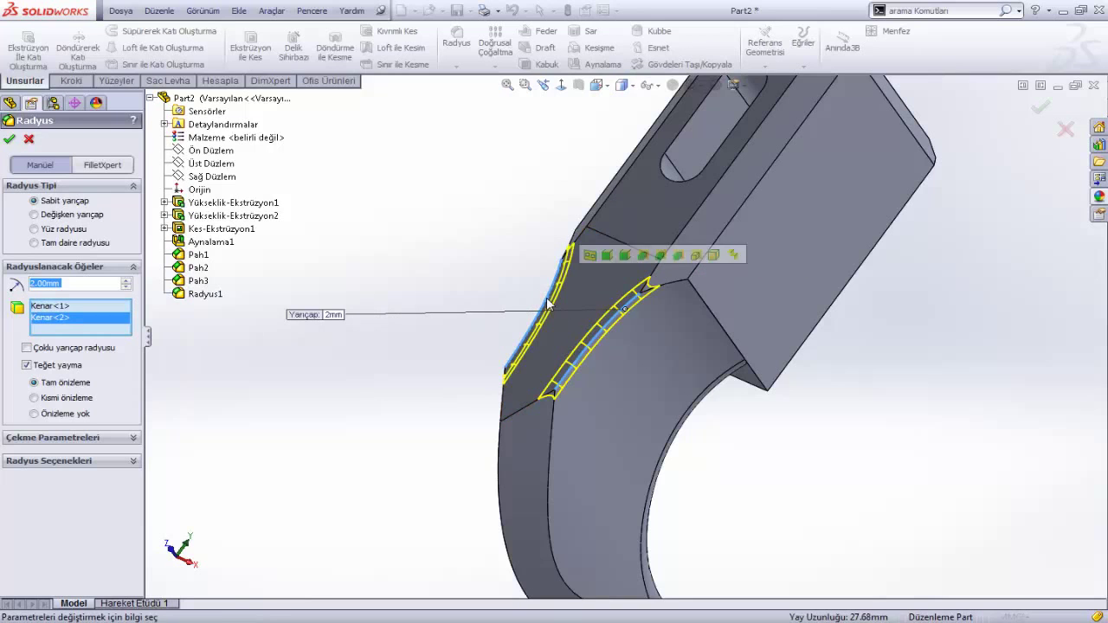
click(511, 413)
click(503, 400)
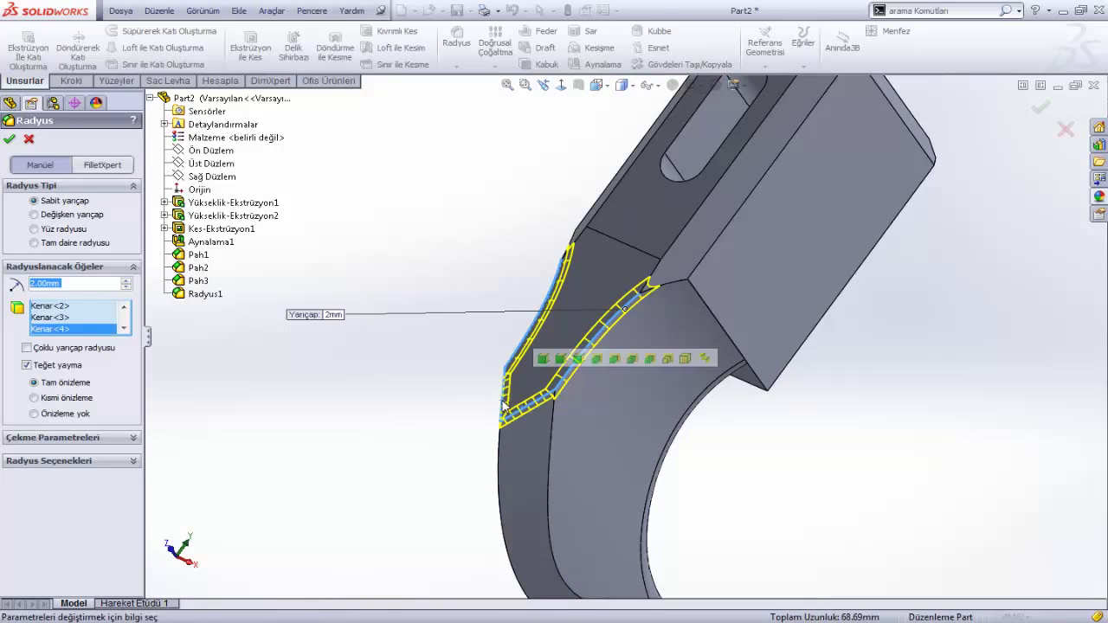
click(8, 141)
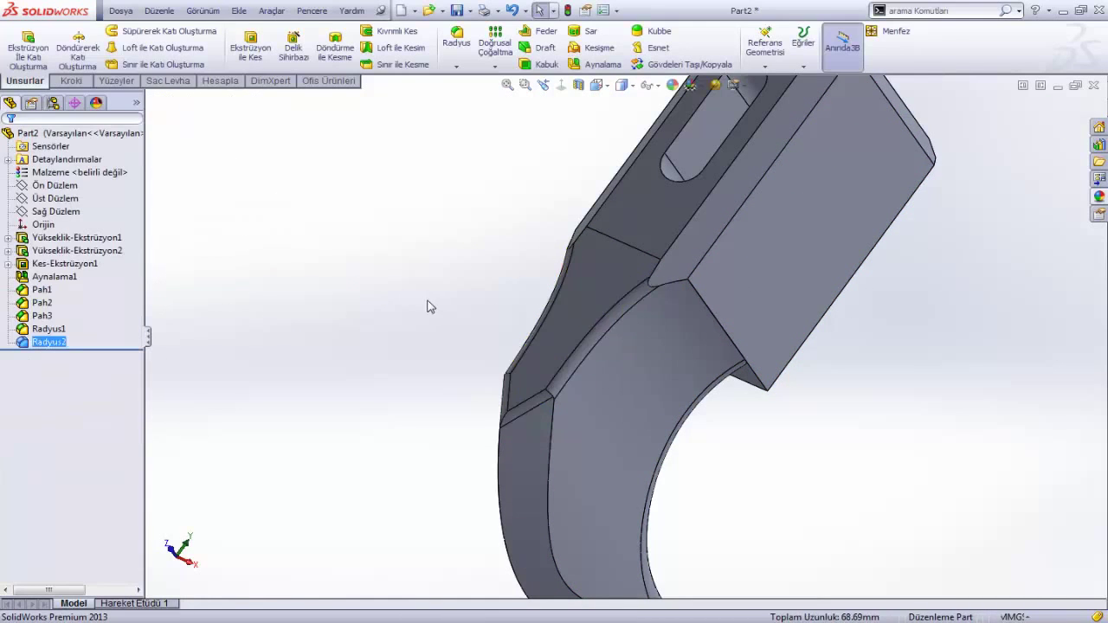
scroll(519, 292, up, 3)
- Start a new sketch on the head's slotted flat face
mouse_move(520, 291)
middle_down()
mouse_move(463, 364)
mouse_move(691, 362)
mouse_move(574, 205)
mouse_move(671, 381)
mouse_move(627, 340)
mouse_move(679, 293)
mouse_move(505, 156)
middle_up()
scroll(691, 362, down, 3)
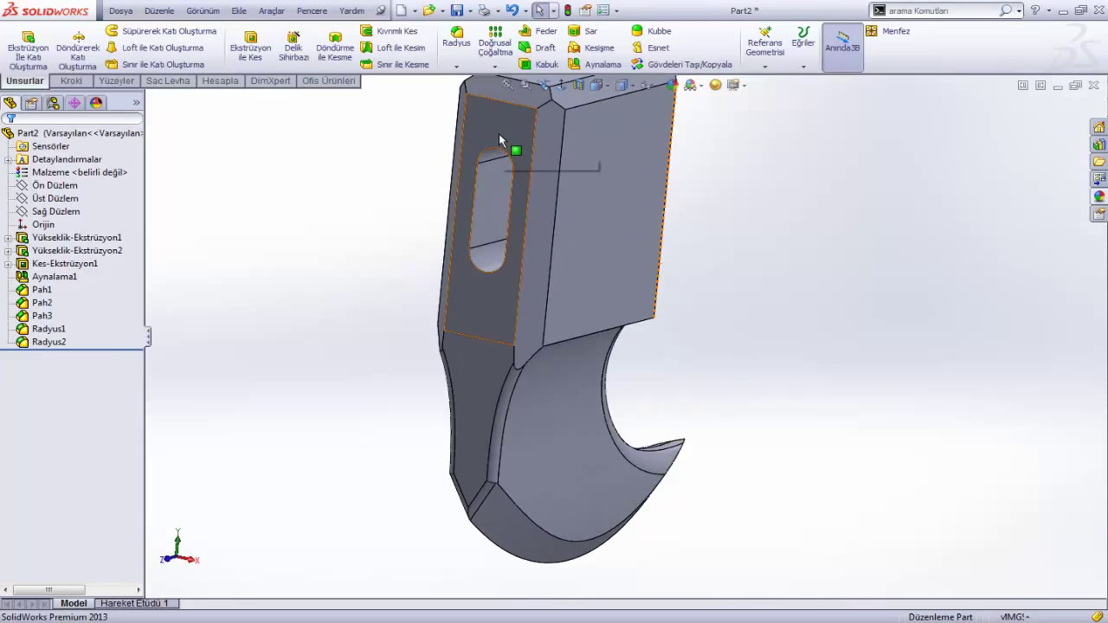
click(499, 139)
click(560, 88)
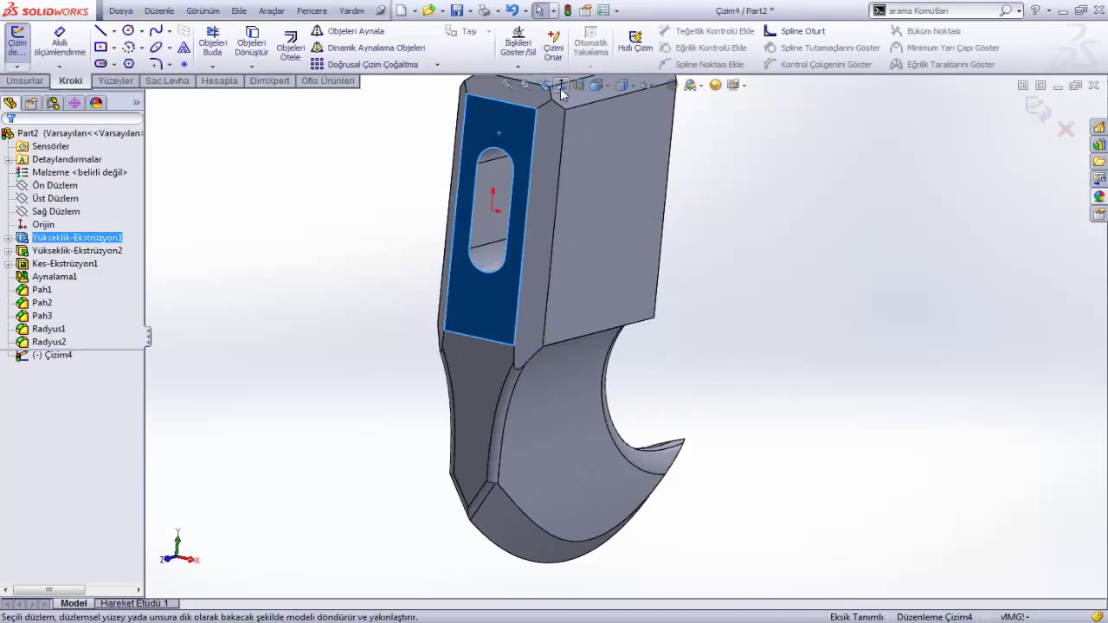
- Convert the slot's four edges into sketch geometry in Çizim4
click(488, 153)
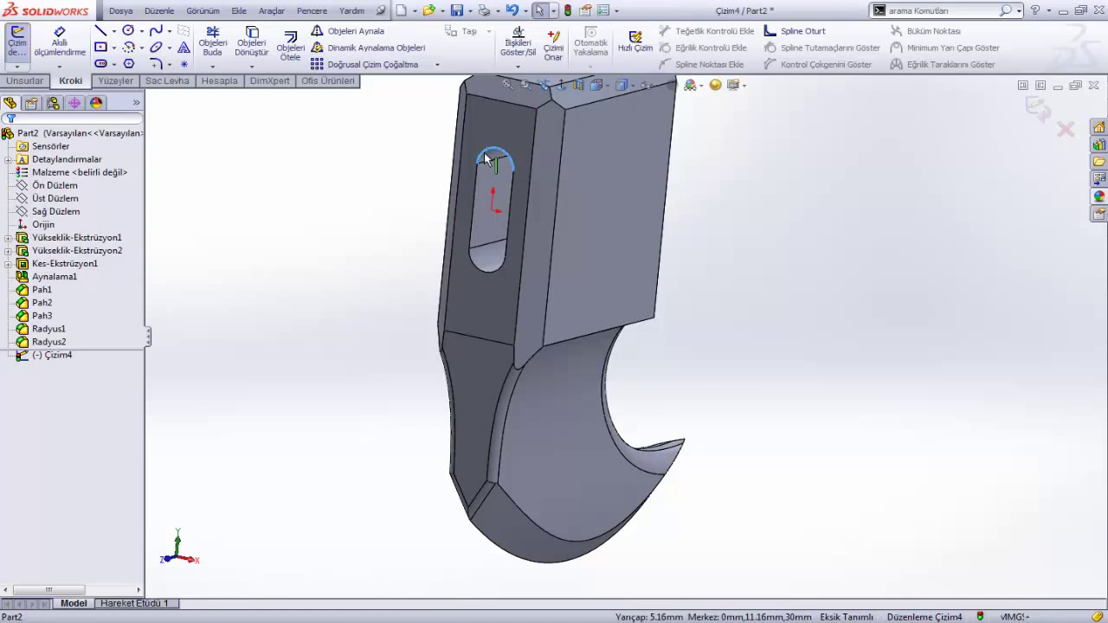
click(393, 188)
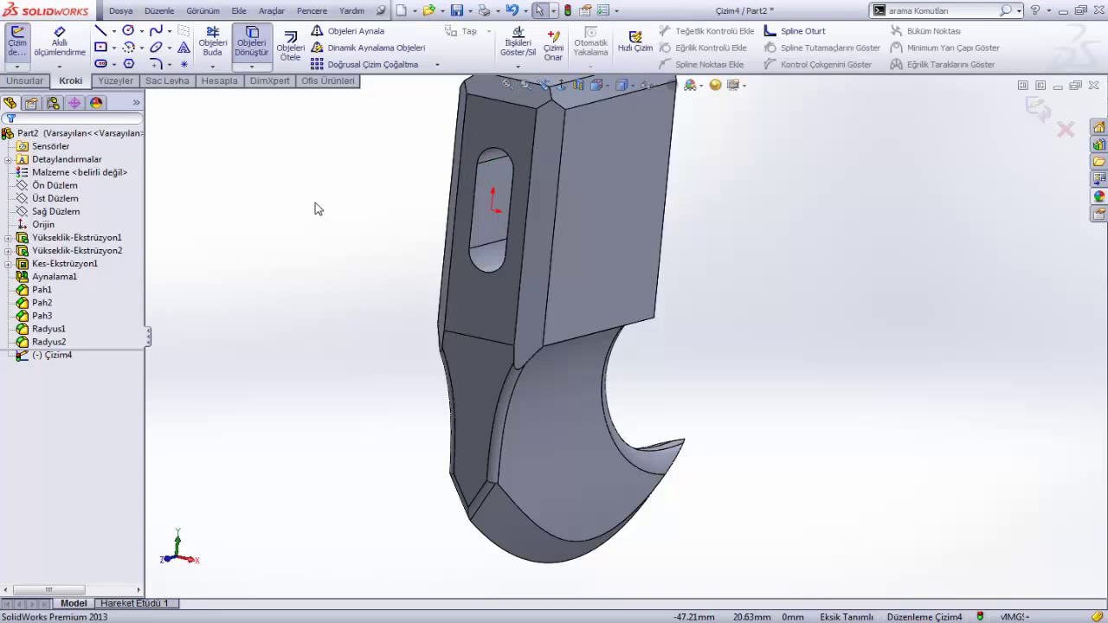
click(492, 159)
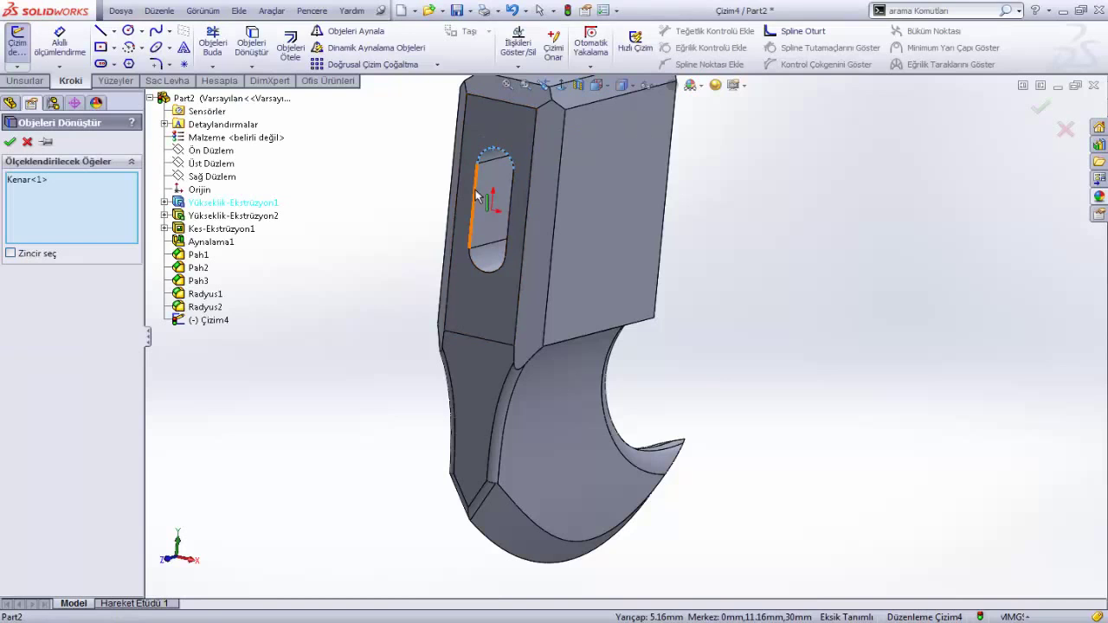
click(476, 195)
click(483, 268)
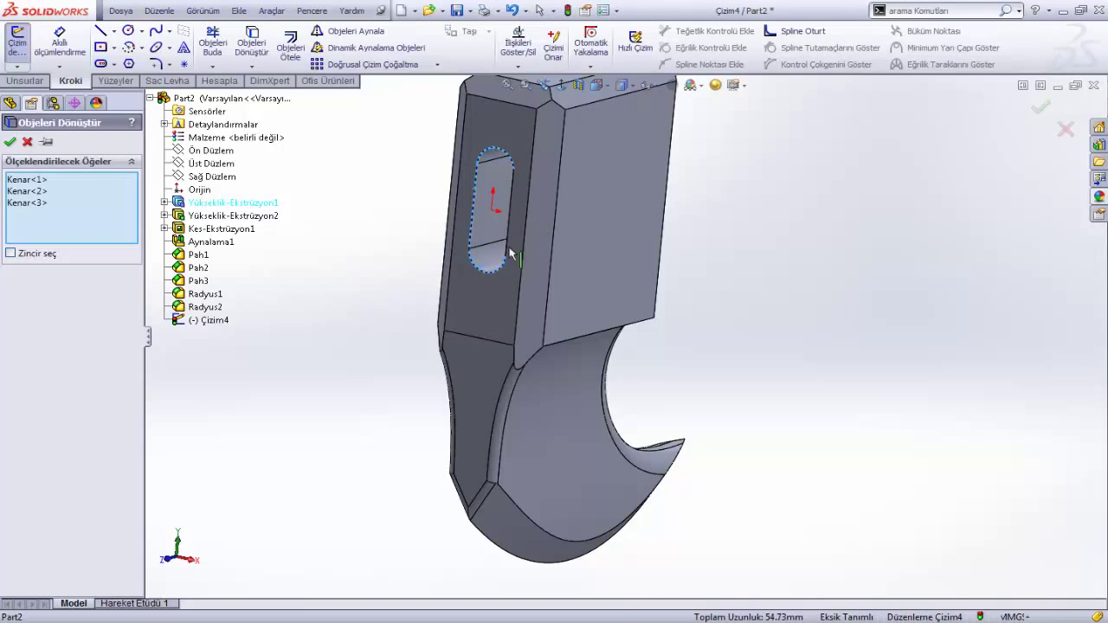
click(11, 143)
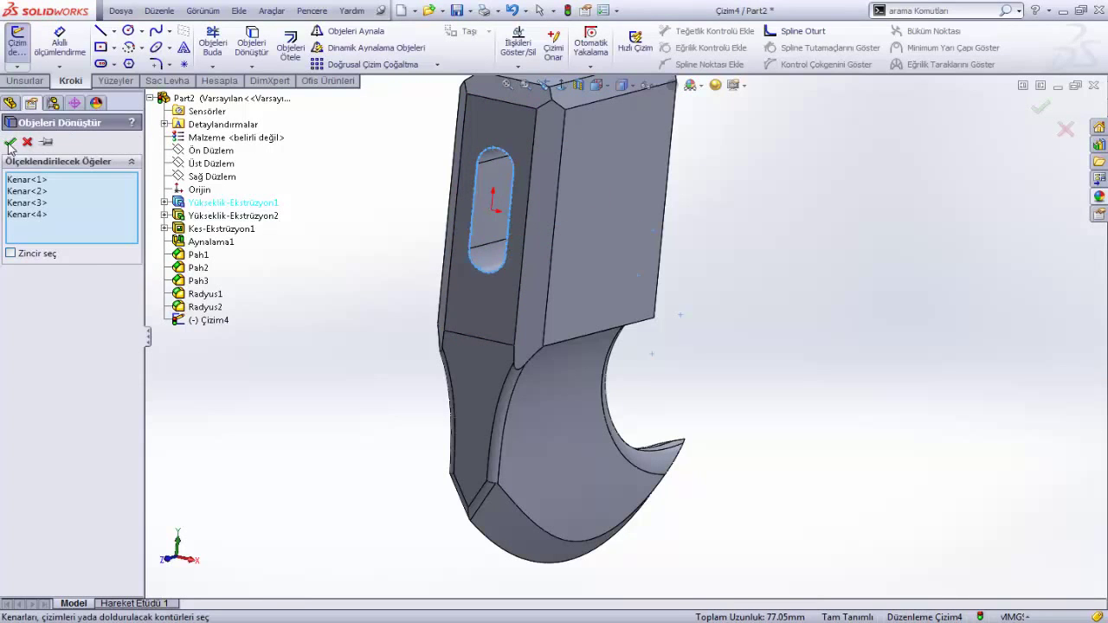
scroll(398, 320, up, 3)
scroll(453, 298, down, 2)
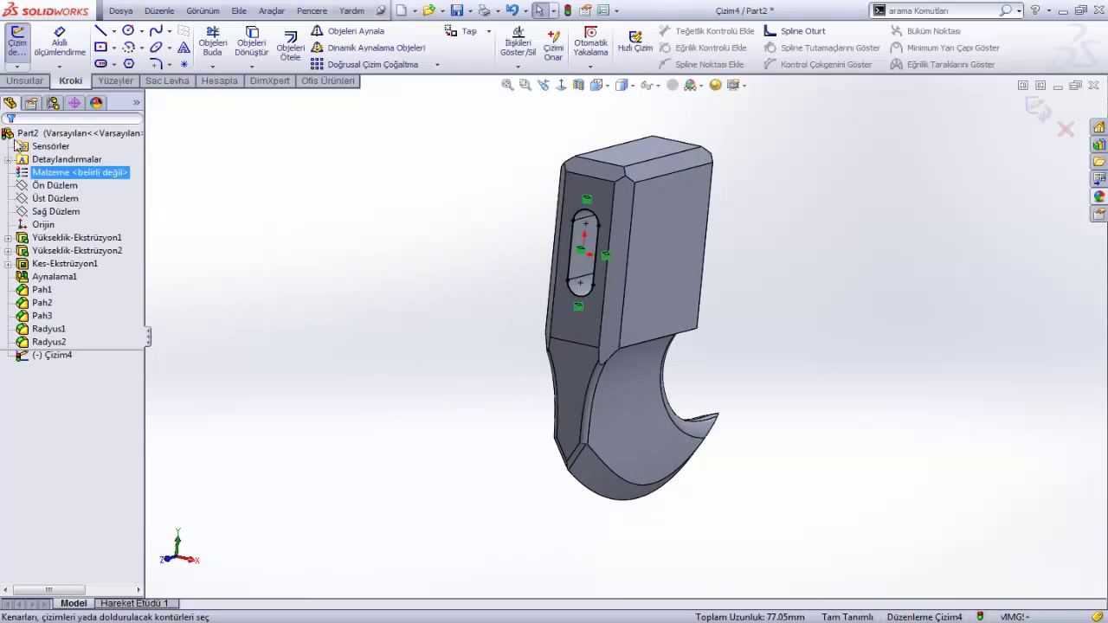
click(24, 81)
- Extrude the slot outline 20 mm in Direction 1 as a separate body with outward draft
click(27, 47)
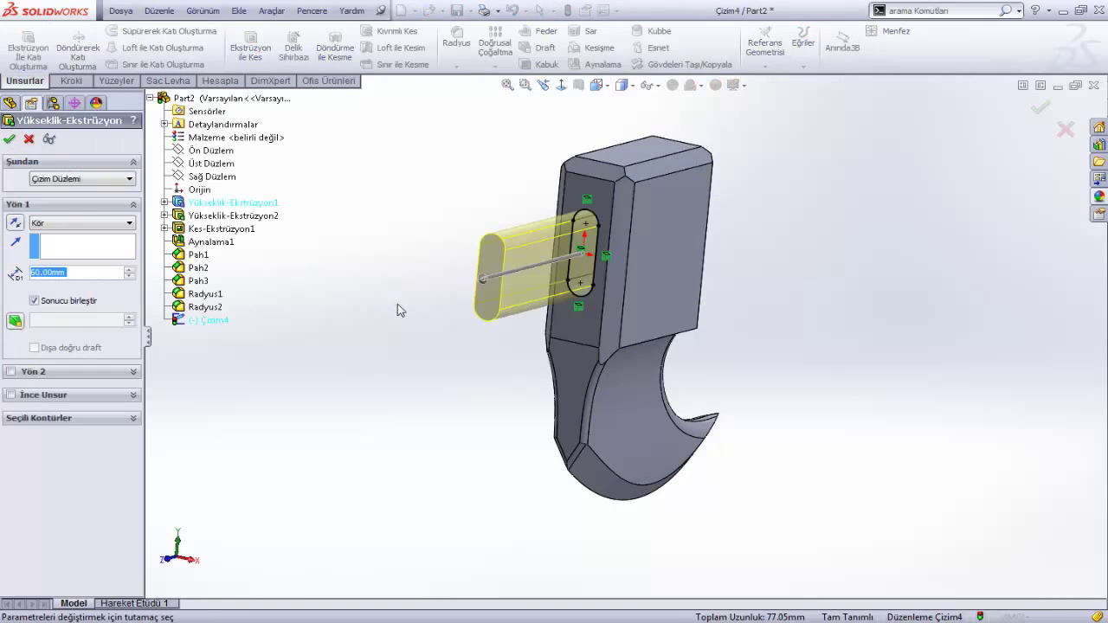
text(10)
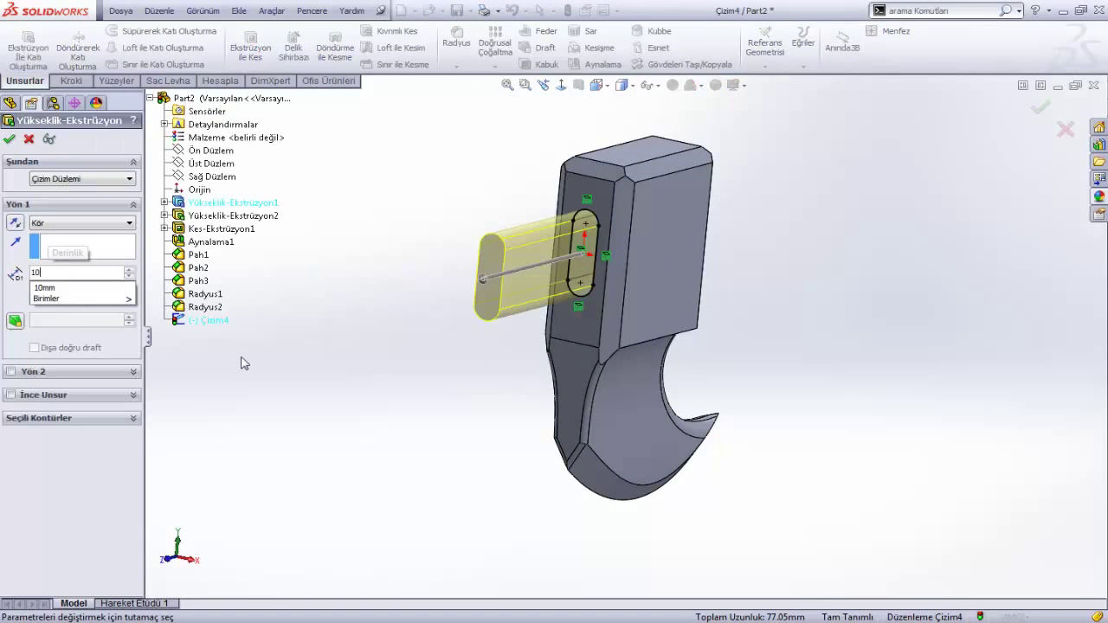
key(Return)
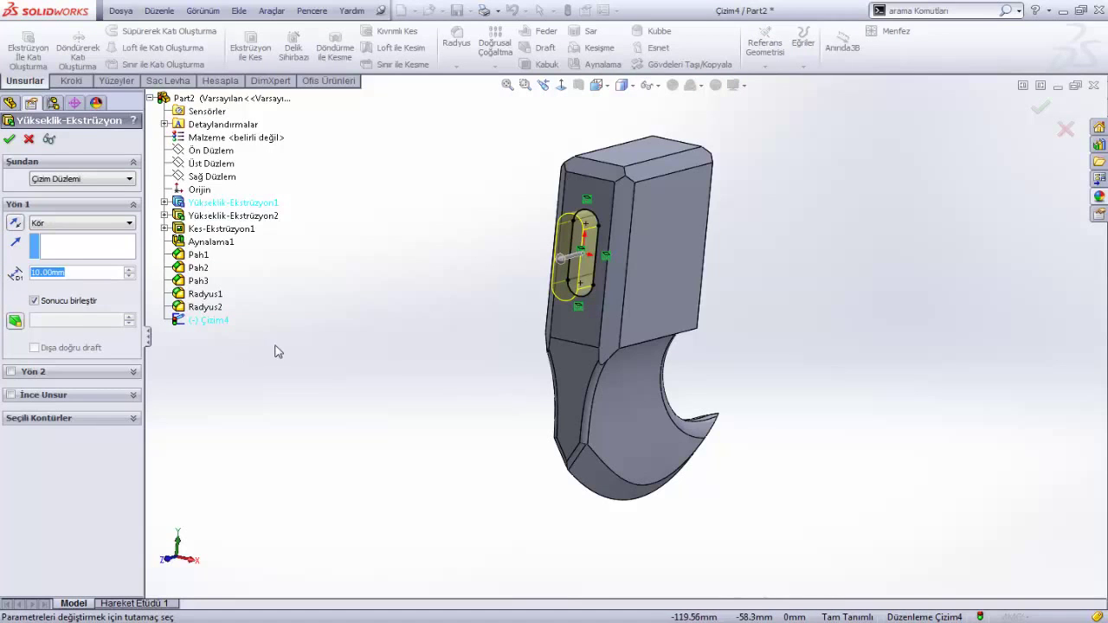
text(20)
key(Return)
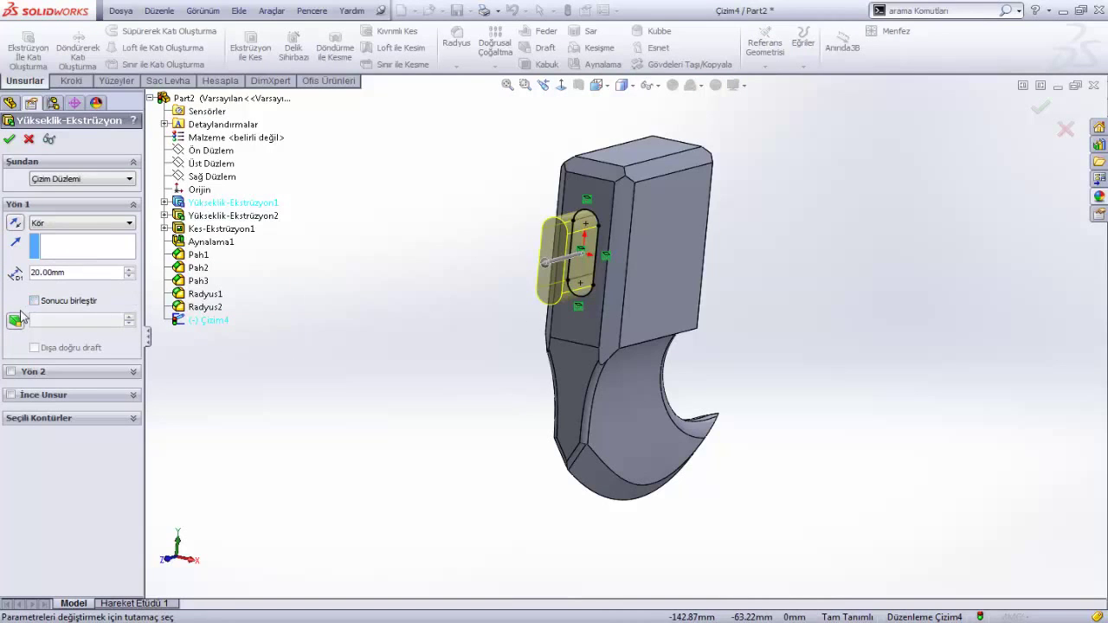
click(15, 321)
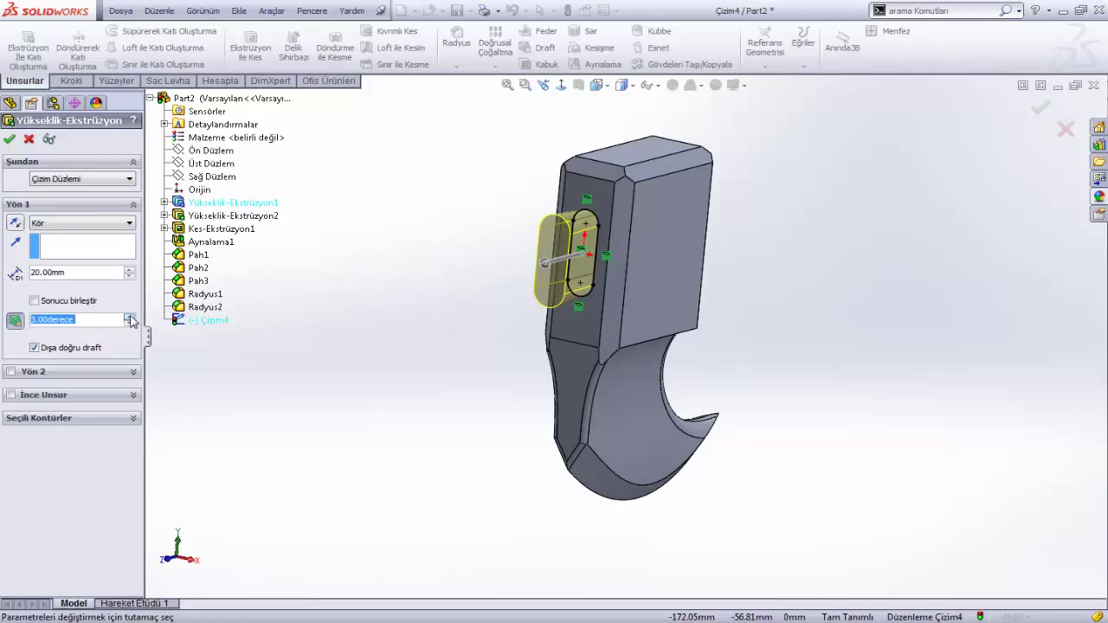
- Extend the extrusion 391 mm in Direction 2 without draft
click(11, 371)
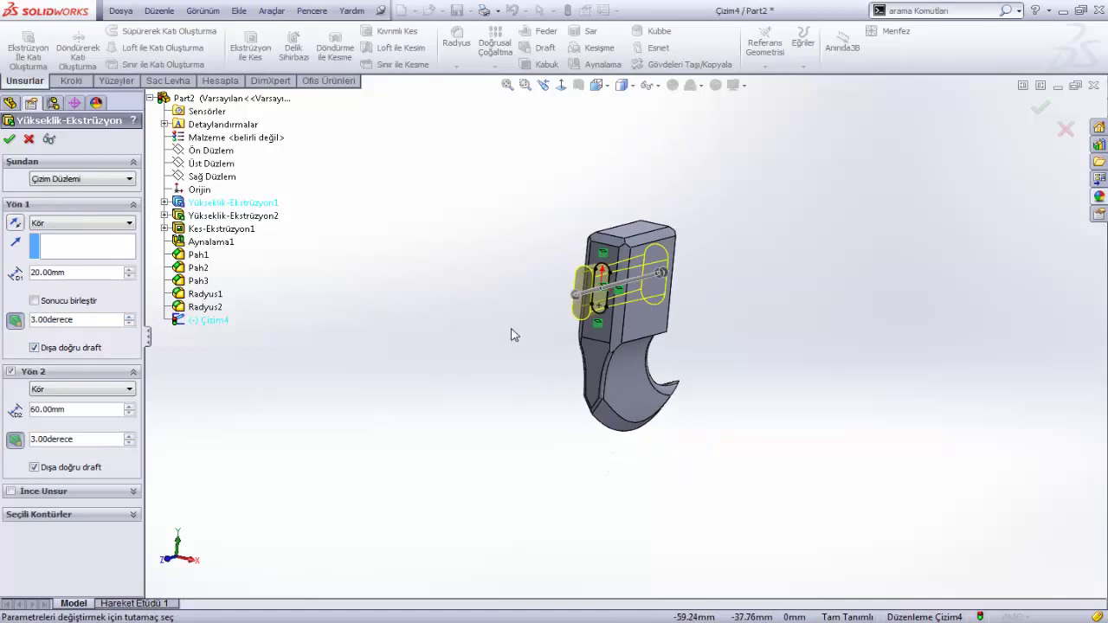
middle_drag(510, 331, 663, 276)
drag(667, 275, 944, 277)
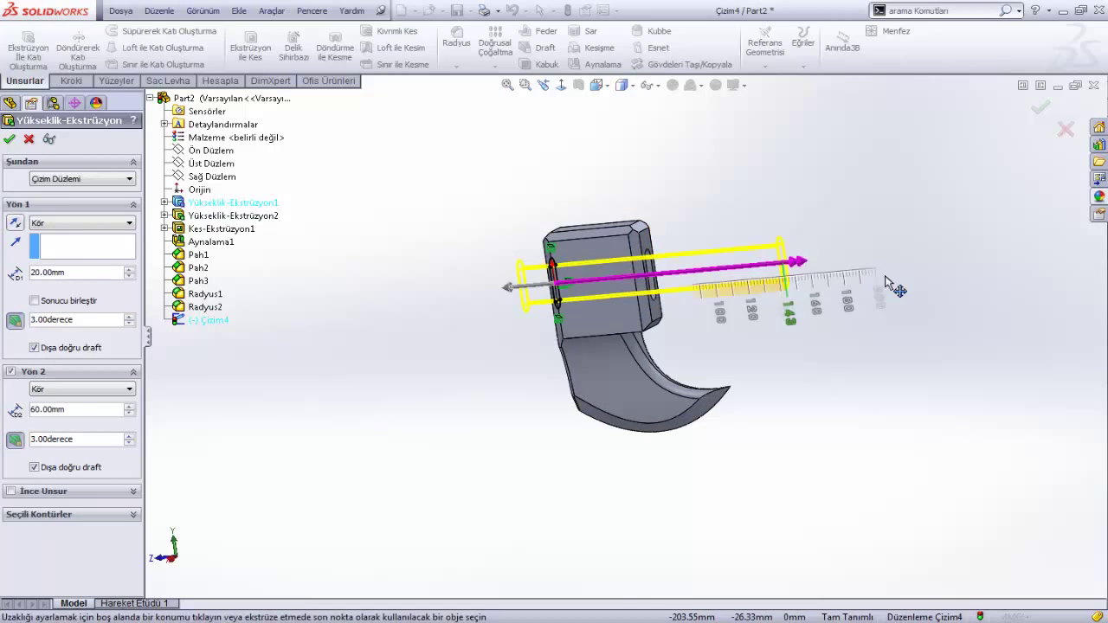
mouse_move(943, 277)
middle_down()
mouse_move(724, 354)
mouse_move(693, 353)
middle_up()
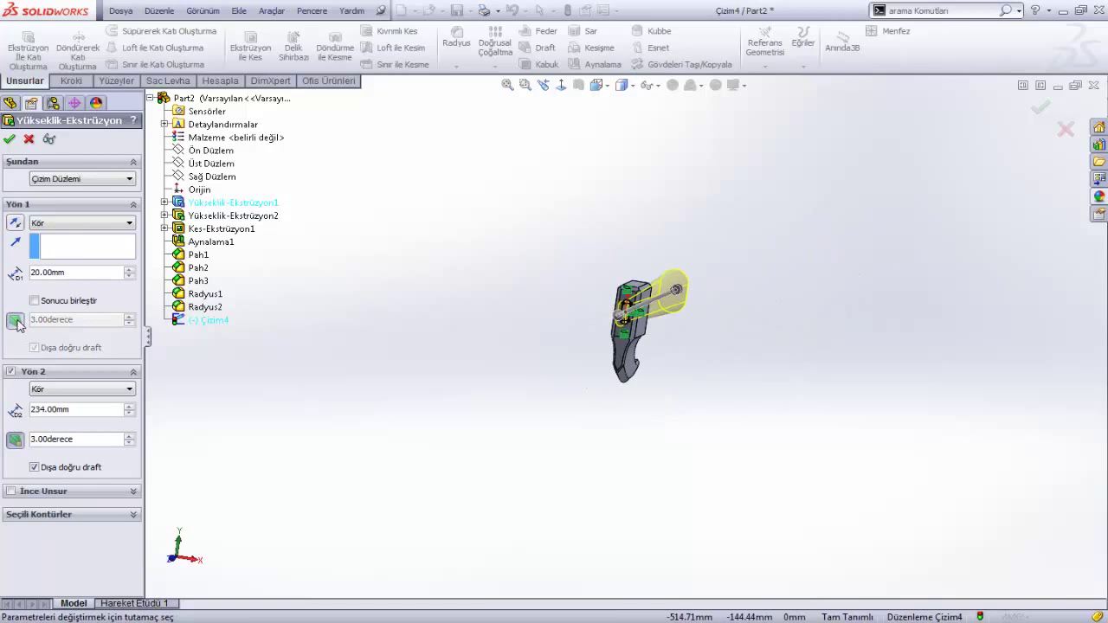
click(15, 445)
middle_drag(448, 398, 725, 386)
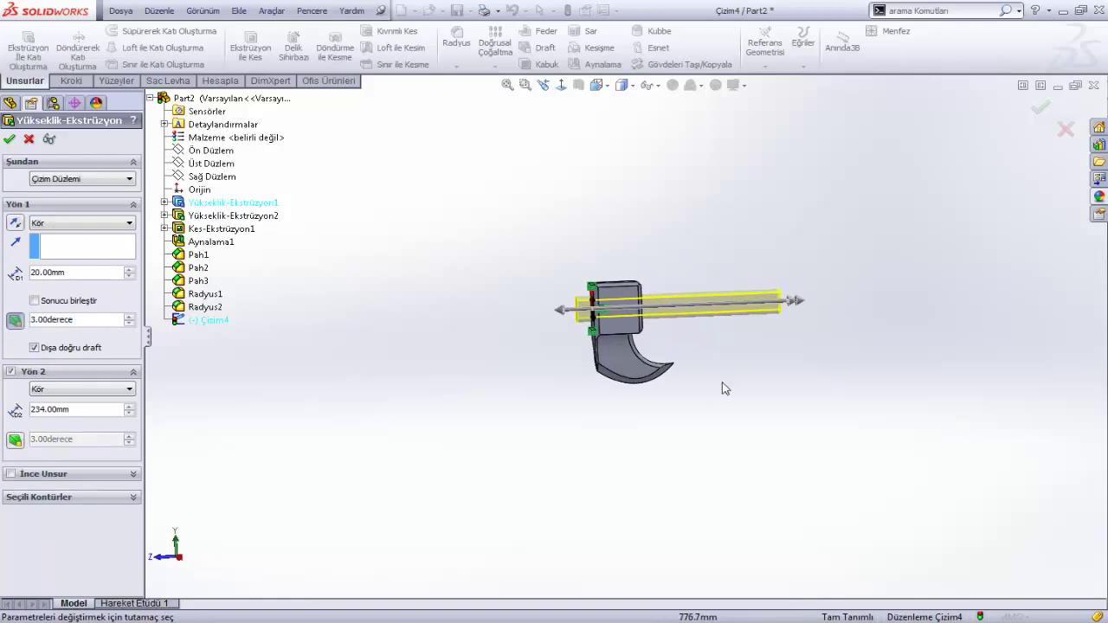
drag(814, 270, 978, 252)
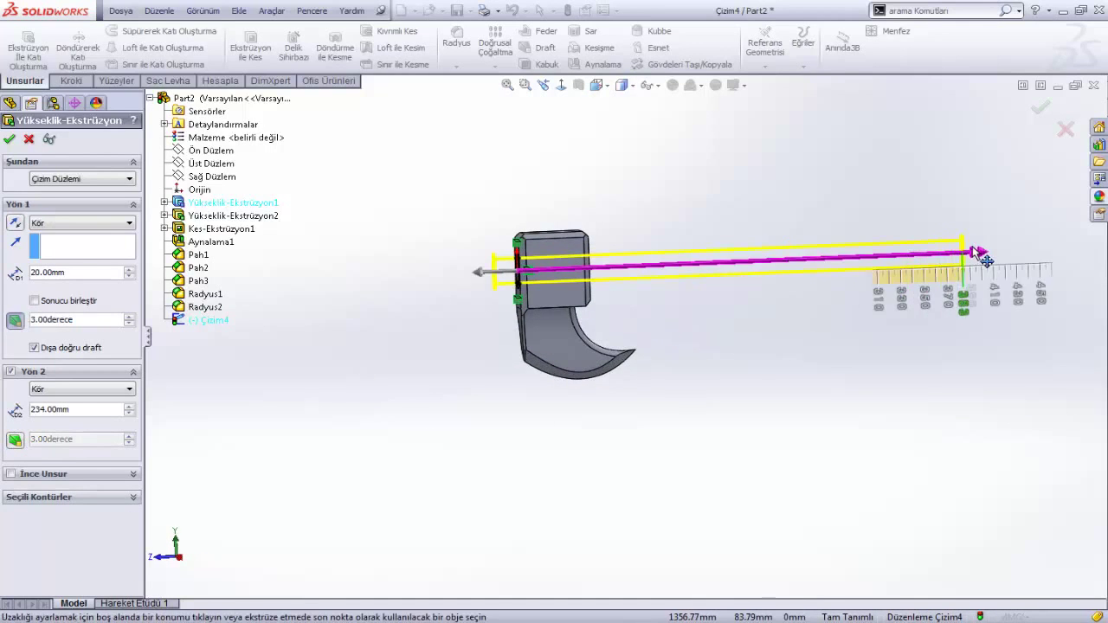
- Set the Direction 1 draft to 4° and finish the handle extrusion Yükseklik-Ekstrüzyon3
scroll(737, 312, up, 1)
middle_drag(737, 313, 707, 309)
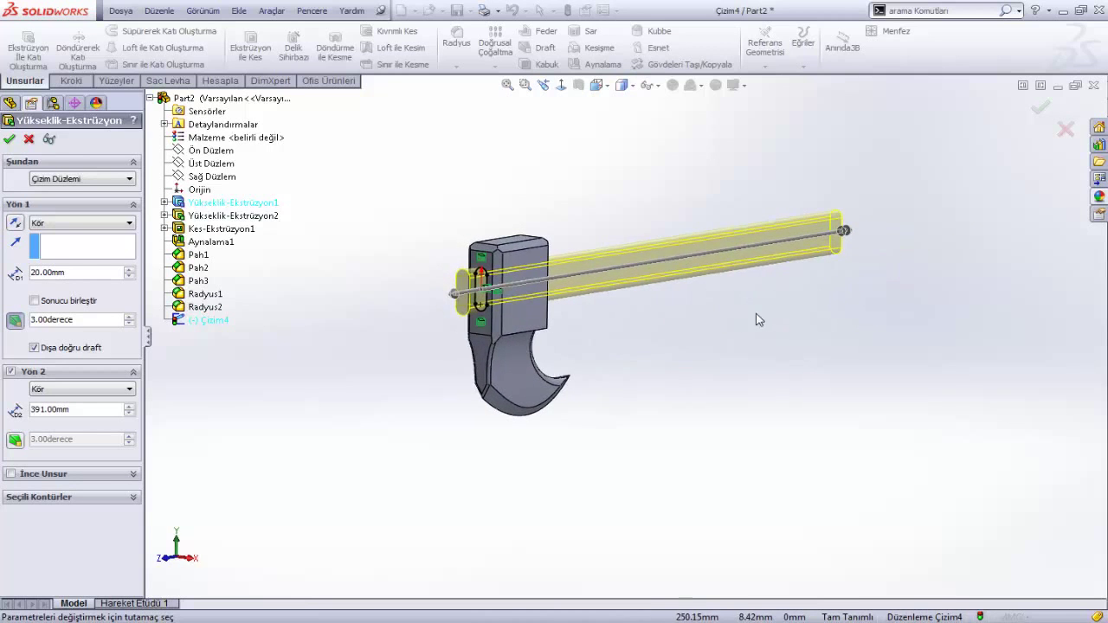
middle_drag(706, 309, 692, 312)
middle_drag(523, 378, 613, 358)
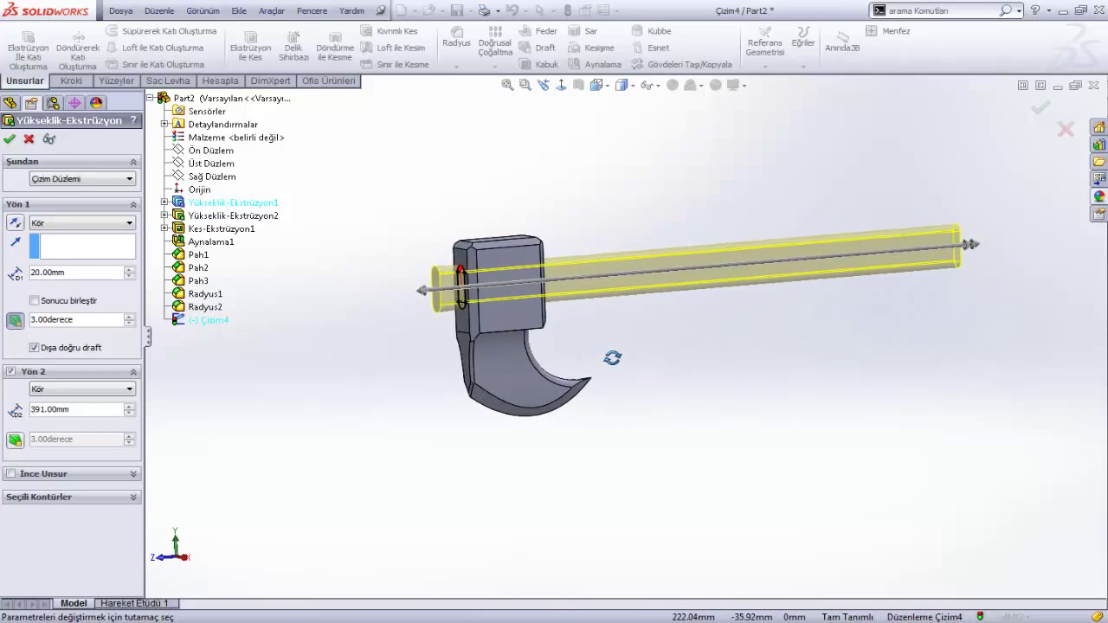
scroll(512, 292, down, 2)
scroll(449, 266, down, 2)
scroll(440, 266, down, 1)
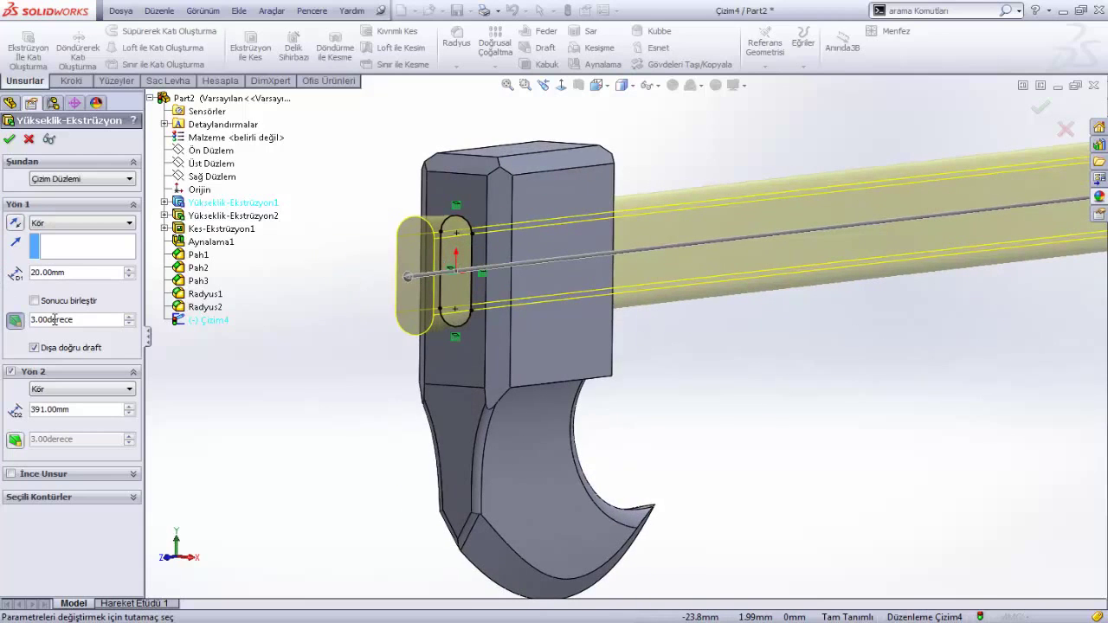
click(129, 316)
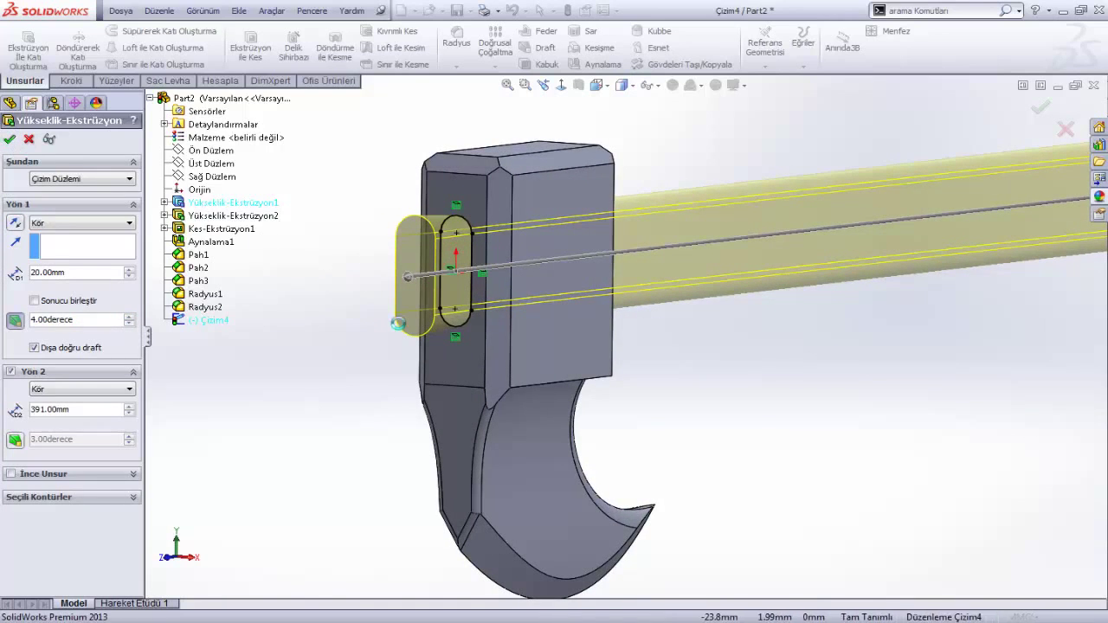
key(Return)
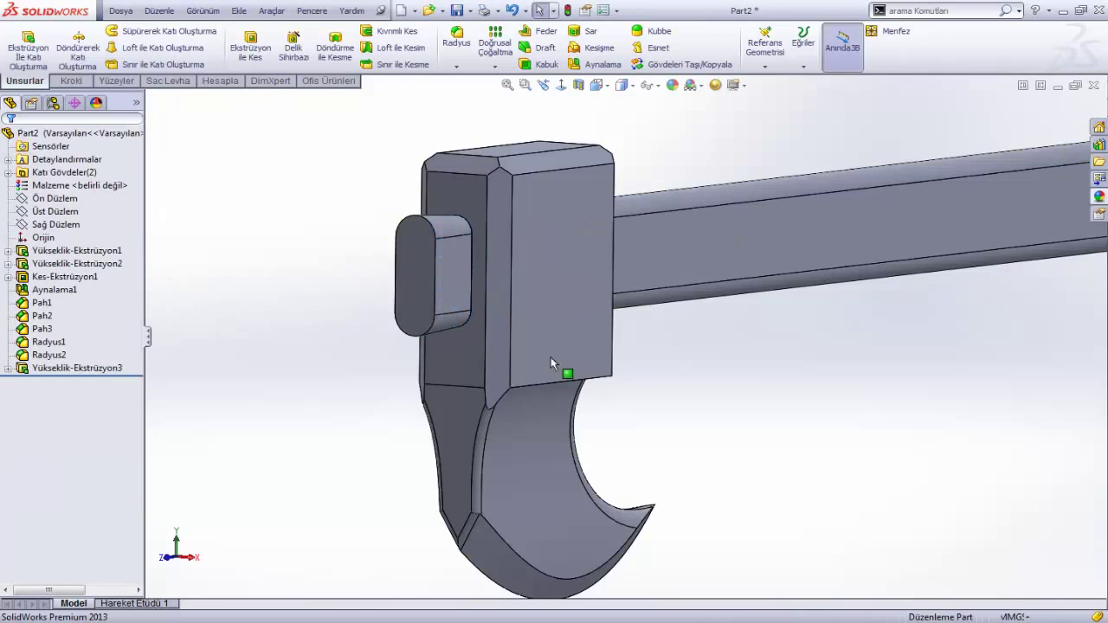
- Chamfer the edges of the handle's short end face at 3 mm × 45° (Pah4)
scroll(550, 357, up, 3)
middle_drag(551, 357, 497, 202)
scroll(552, 346, down, 2)
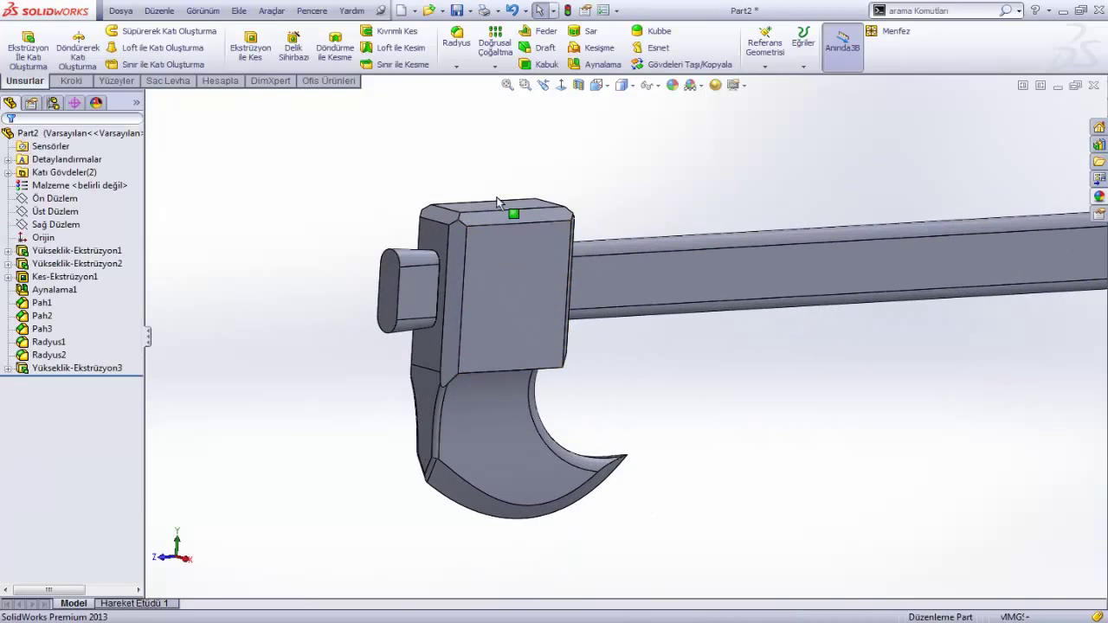
click(456, 66)
click(459, 97)
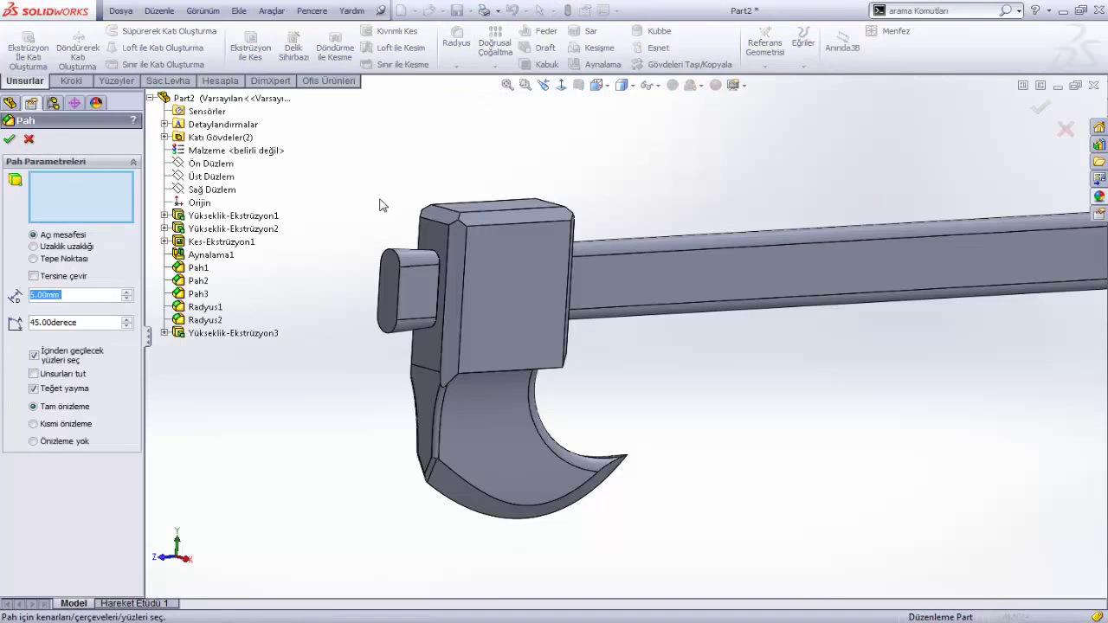
click(388, 260)
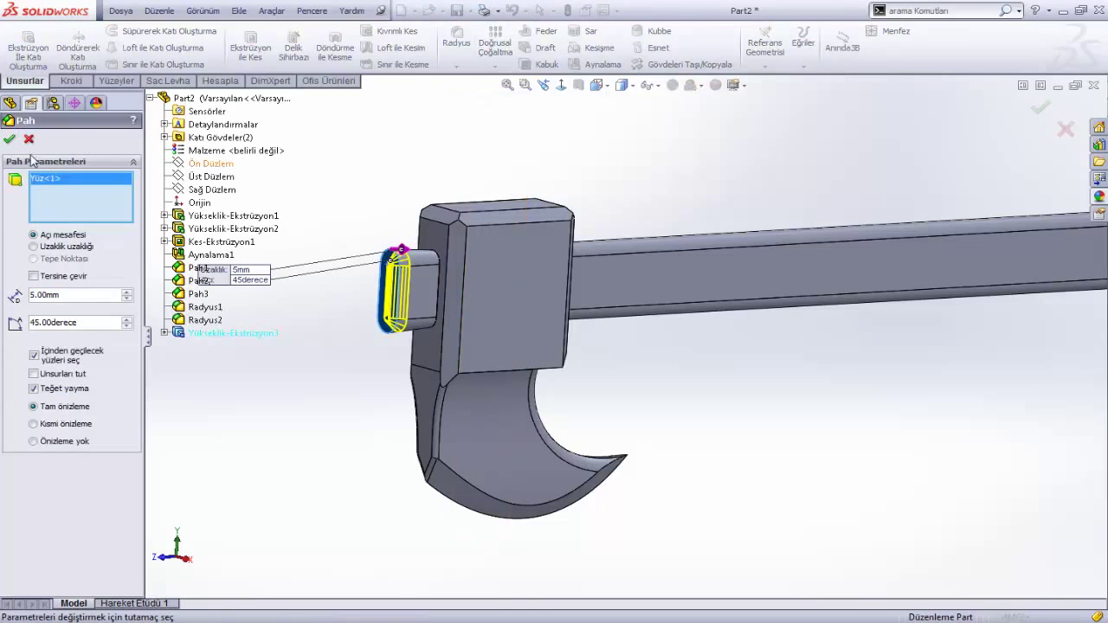
double_click(76, 295)
text(3)
key(Return)
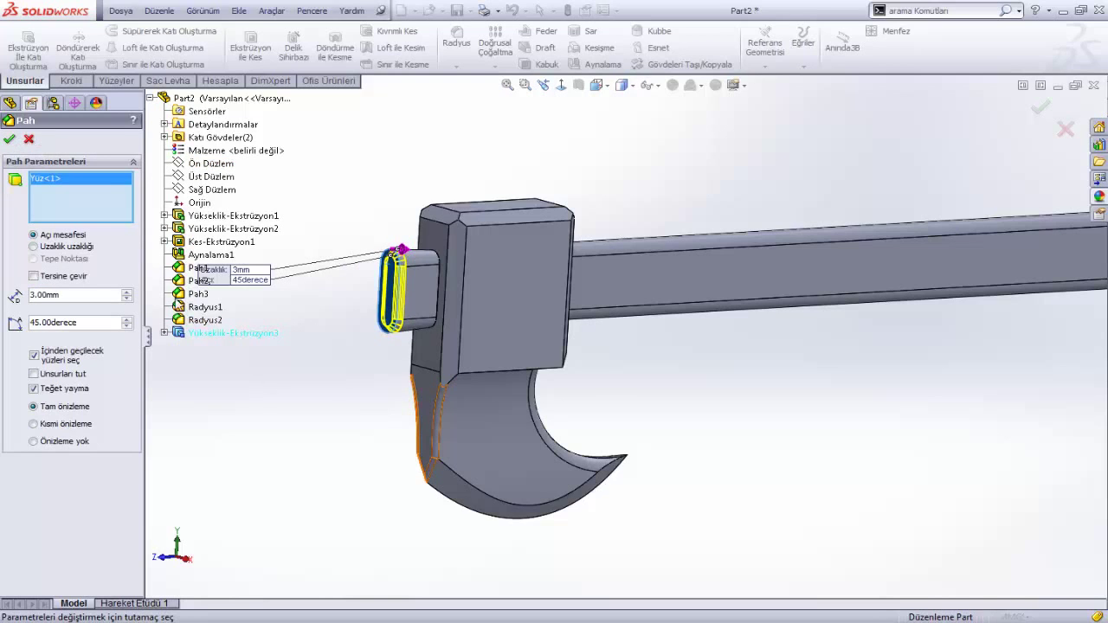
click(10, 139)
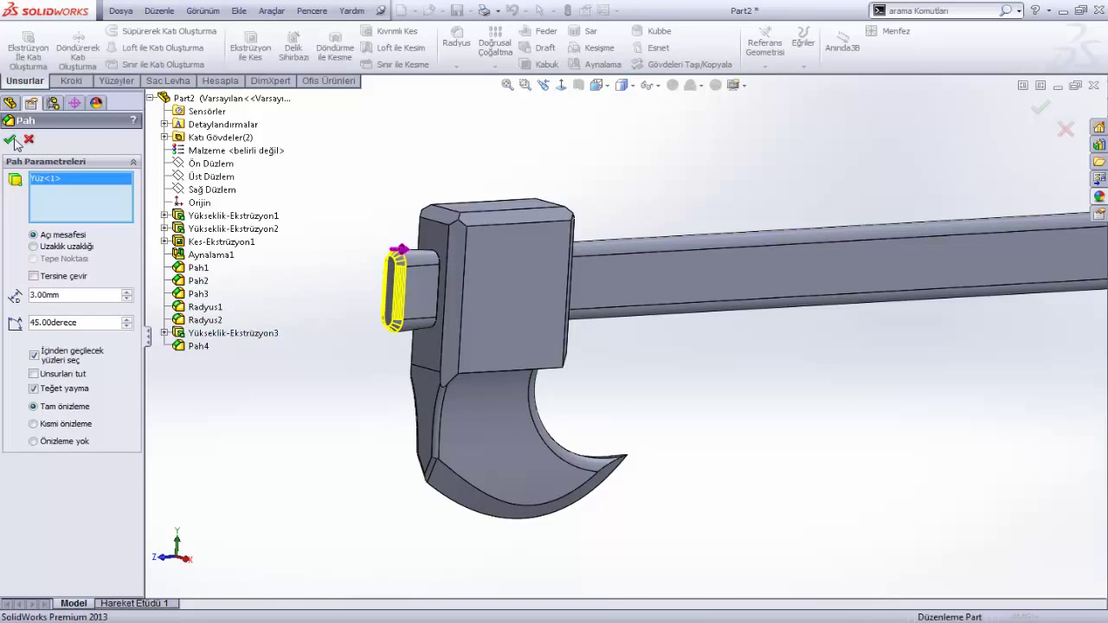
scroll(571, 273, up, 5)
mouse_move(572, 267)
middle_down()
mouse_move(831, 393)
mouse_move(441, 255)
mouse_move(333, 257)
mouse_move(482, 314)
middle_up()
- Apply the 2 mm Radyus3 fillet to the long handle end face and view the whole axe
scroll(564, 324, down, 2)
scroll(563, 307, up, 3)
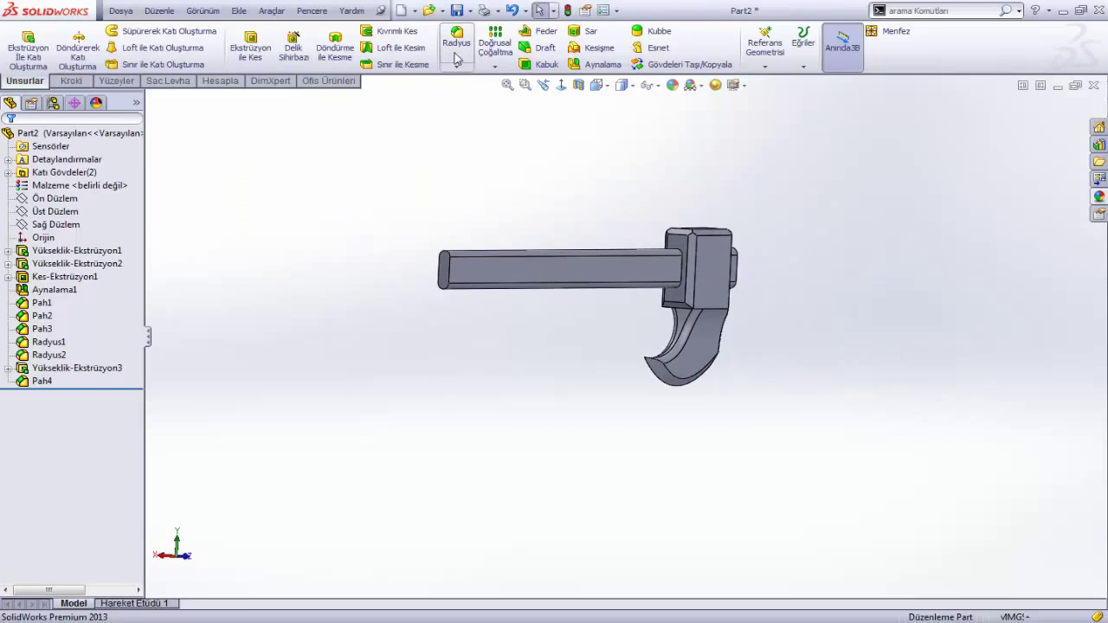
scroll(428, 277, down, 3)
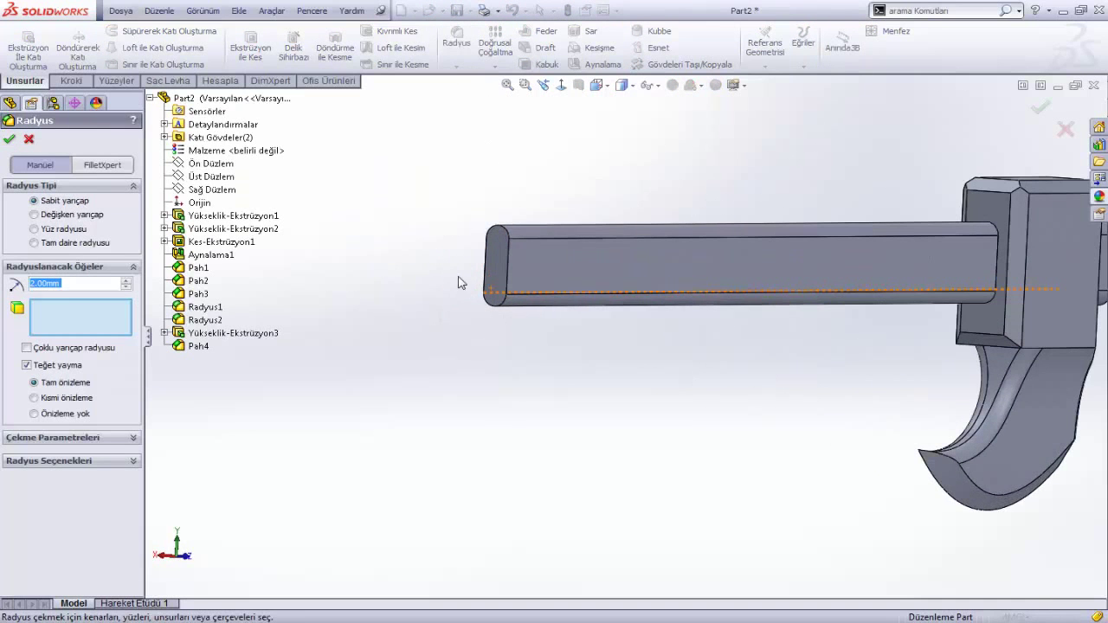
click(502, 265)
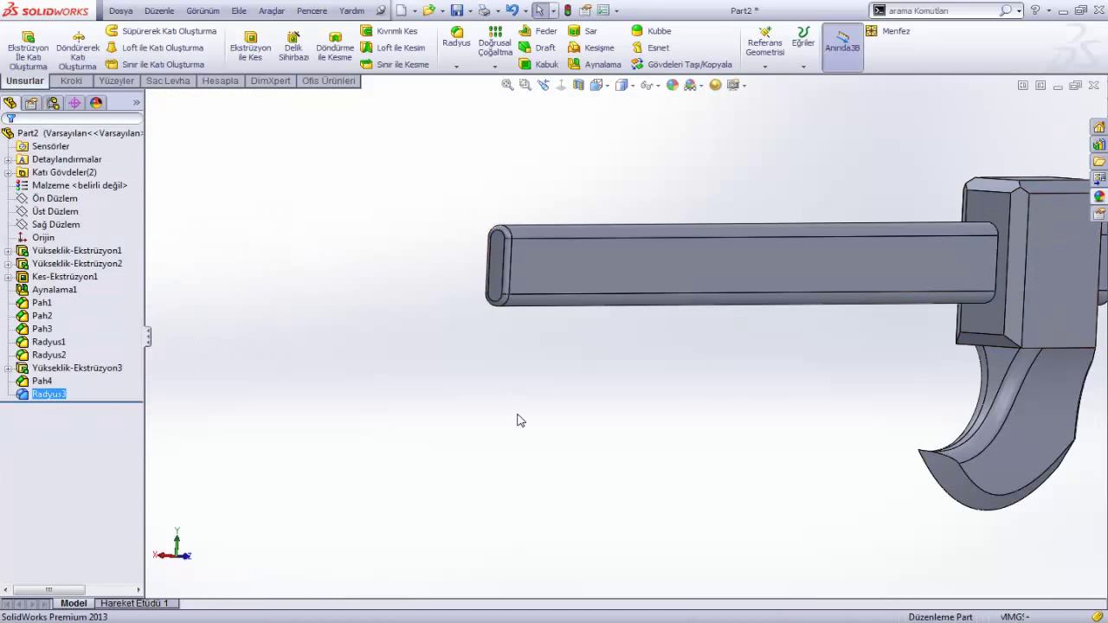
mouse_move(519, 420)
middle_down()
mouse_move(740, 407)
mouse_move(737, 363)
mouse_move(713, 384)
mouse_move(731, 281)
middle_up()
- Apply the Organic > Wood 'polished cherry 2d' appearance to the handle
click(730, 281)
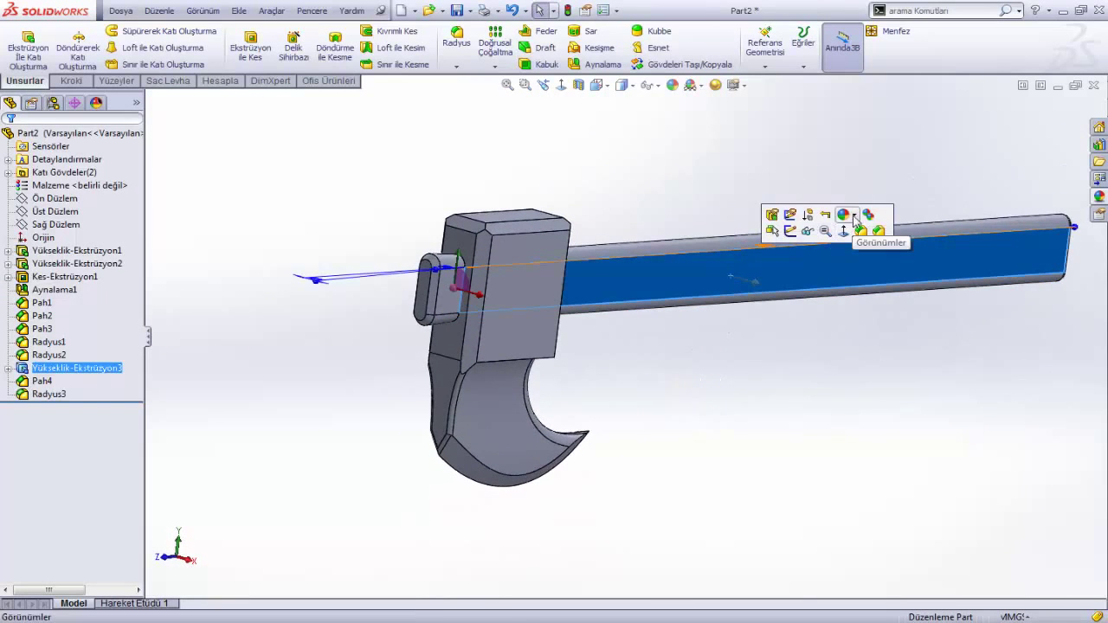
click(854, 215)
click(874, 280)
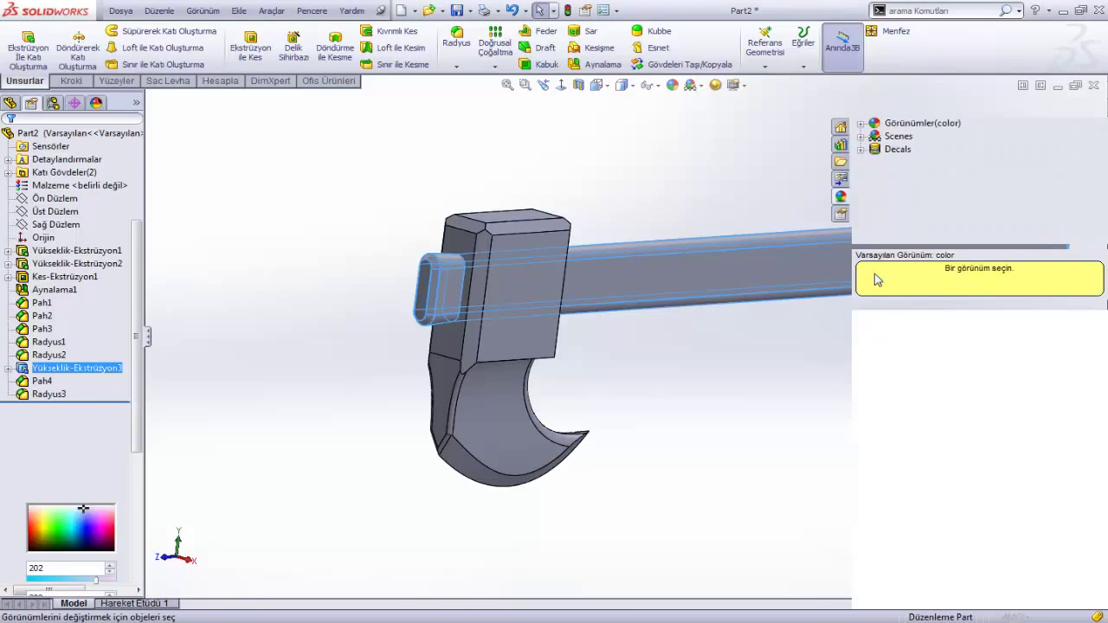
click(861, 125)
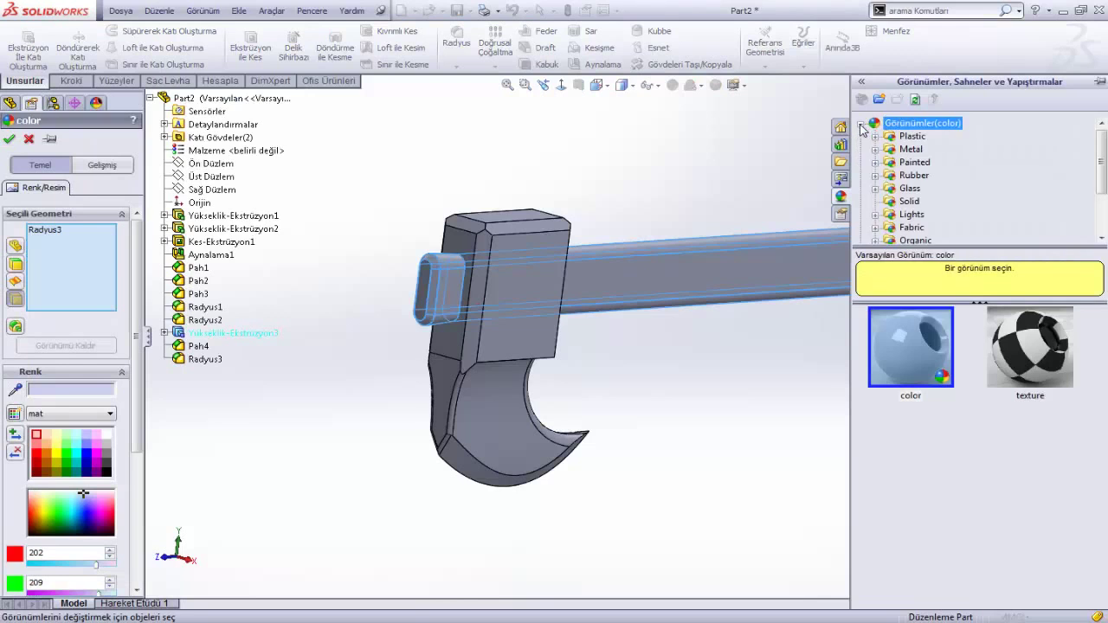
scroll(896, 196, down, 2)
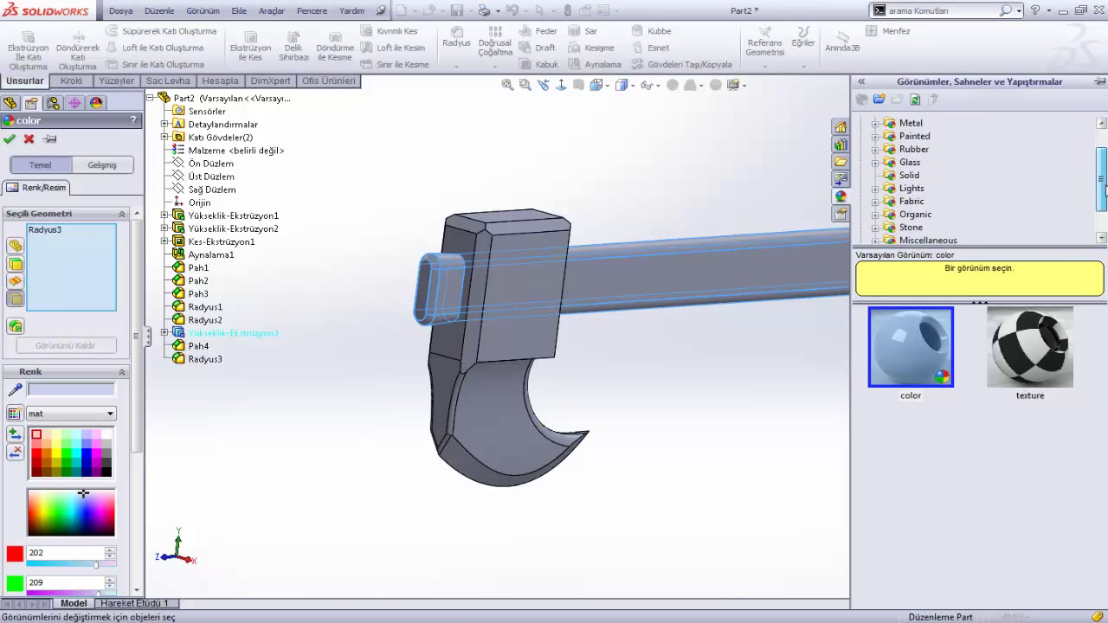
scroll(903, 192, down, 1)
click(875, 201)
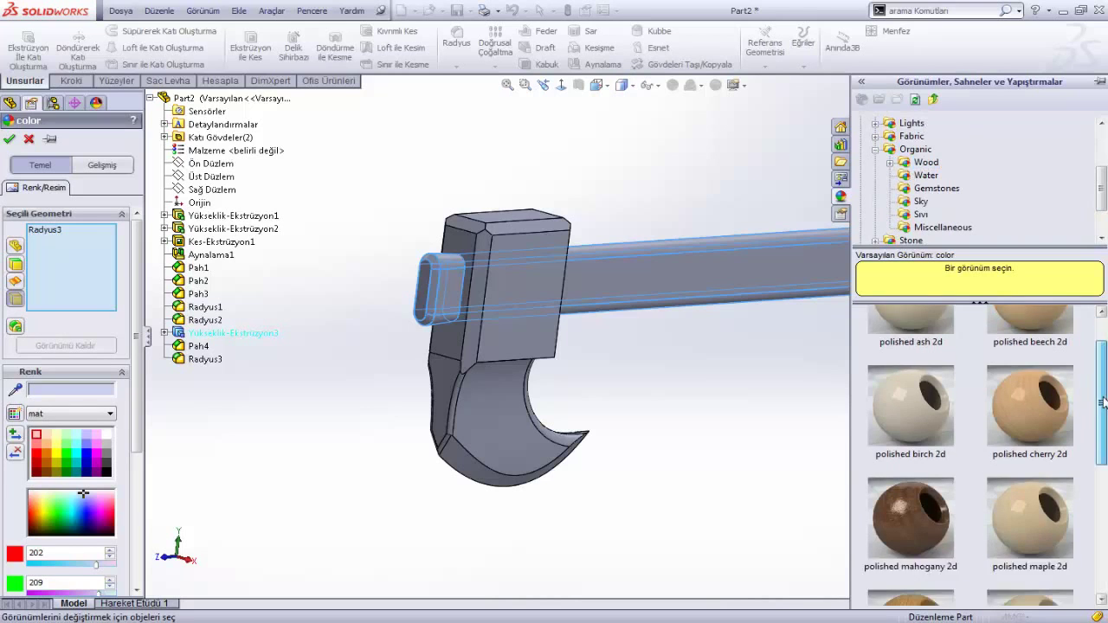
scroll(1028, 389, down, 3)
click(1027, 393)
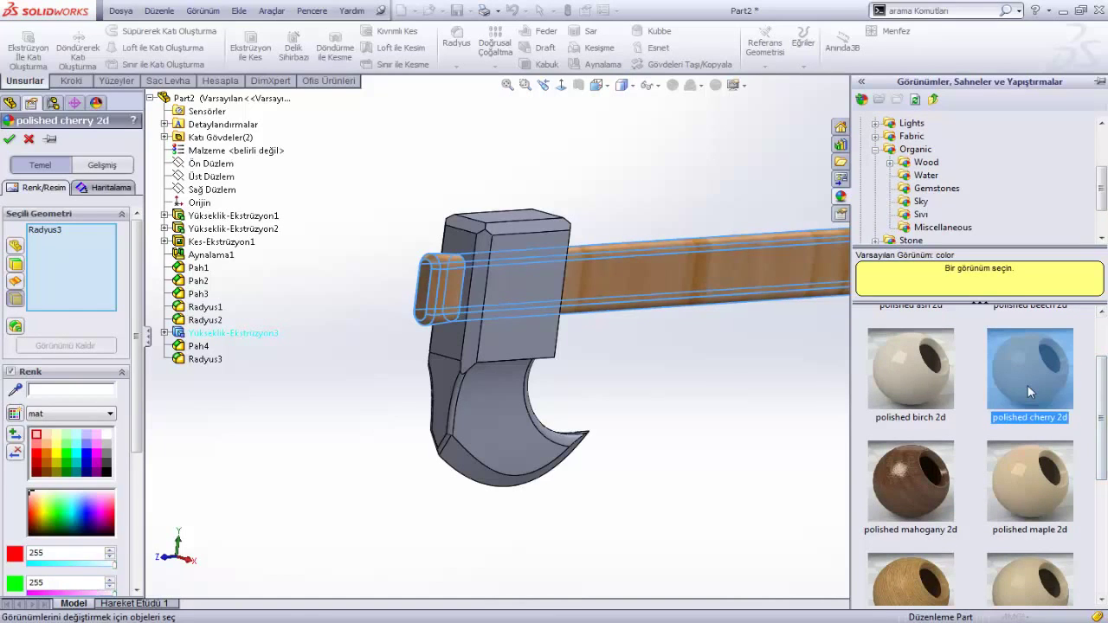
click(8, 140)
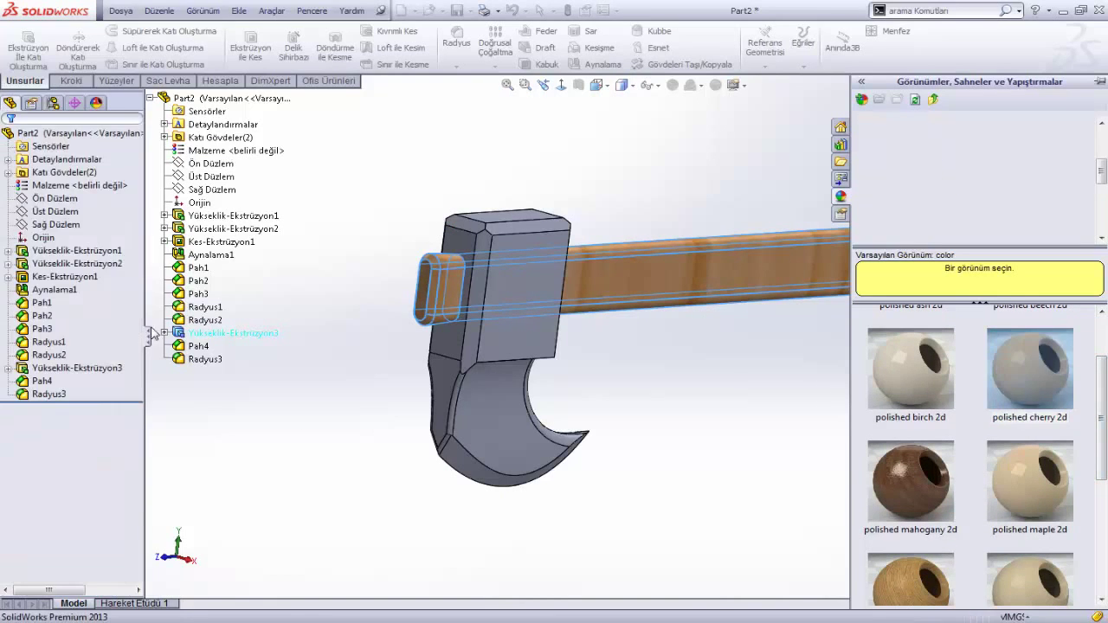
click(526, 328)
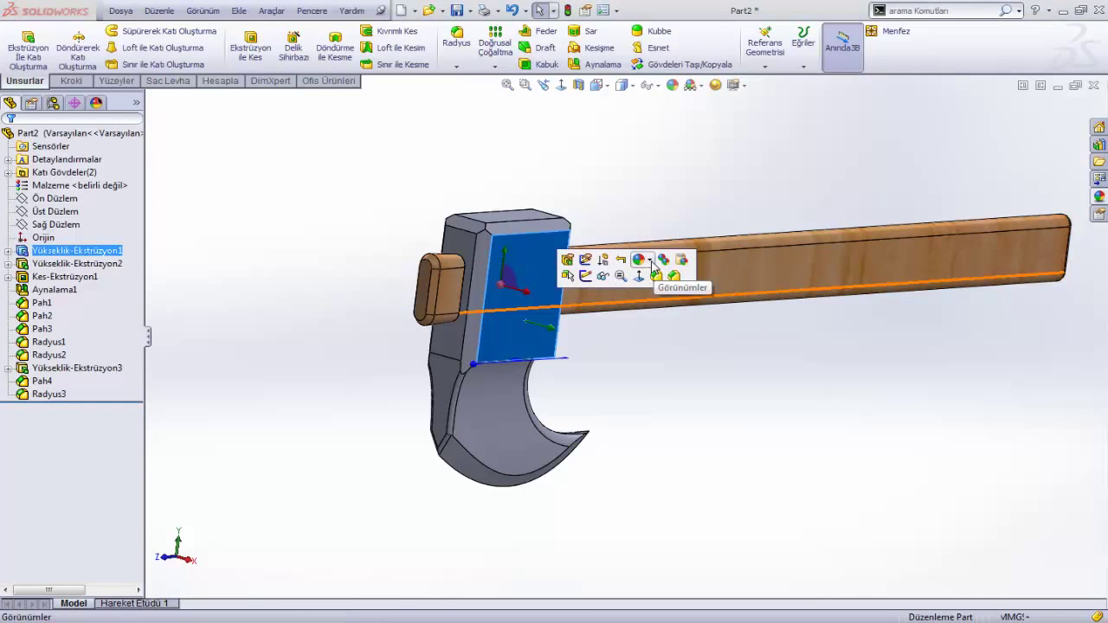
- Apply a Metal appearance to the whole head body, first trying brushed steel
click(641, 260)
click(671, 318)
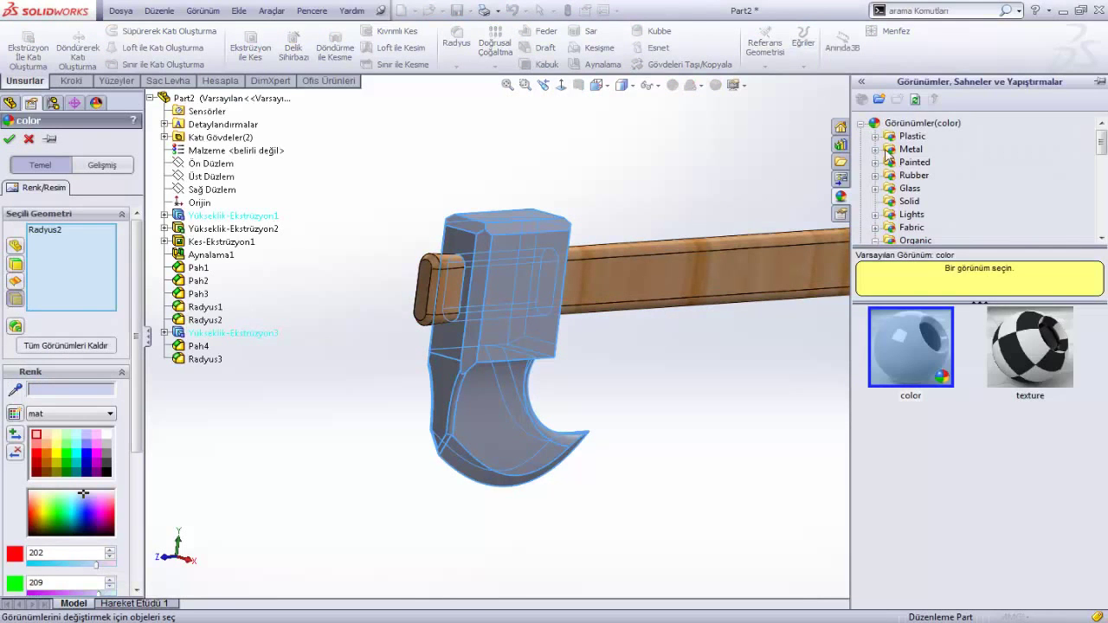
click(876, 152)
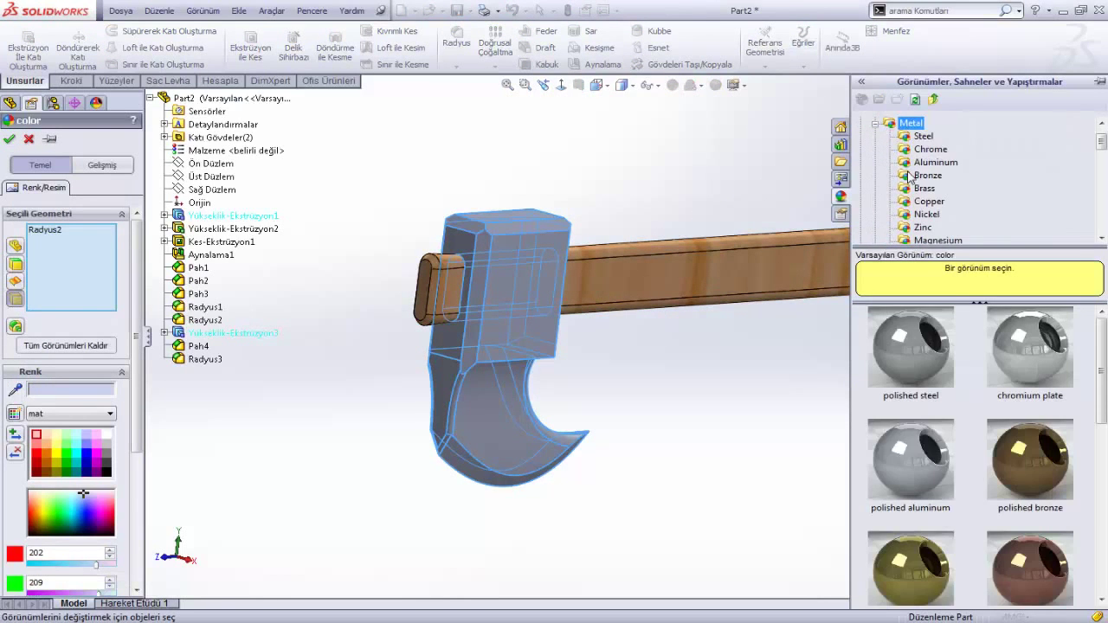
click(934, 163)
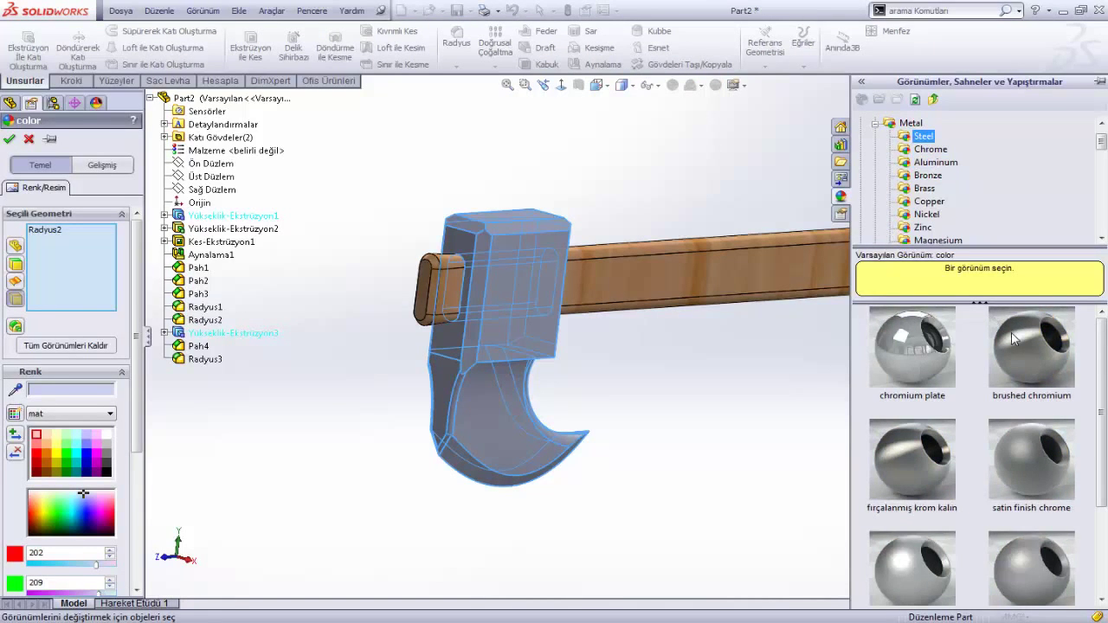
click(1021, 370)
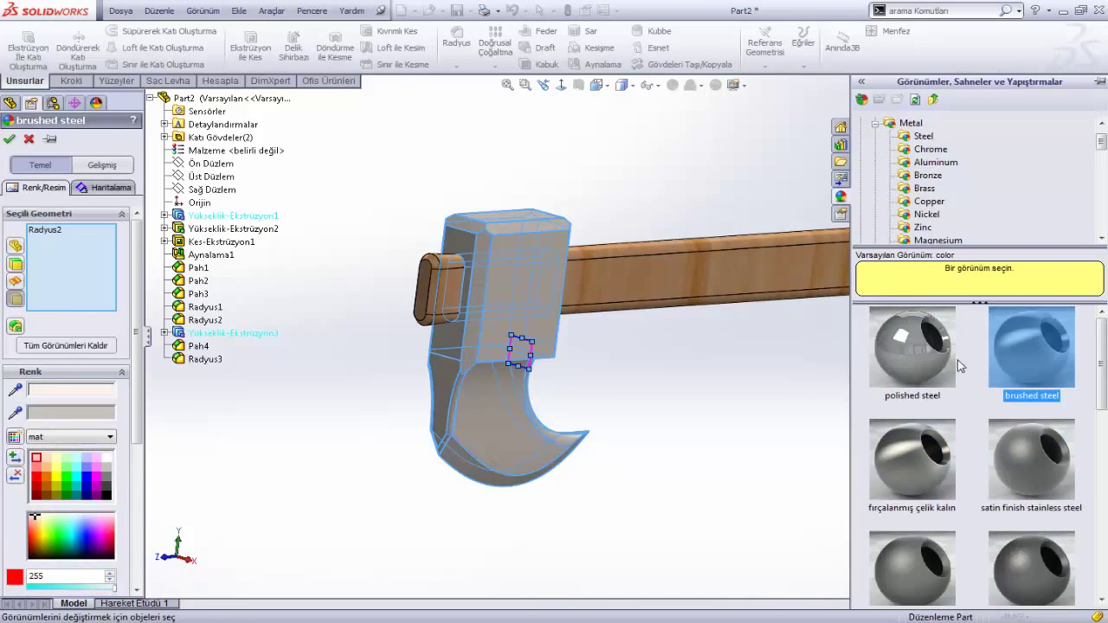
mouse_move(1104, 392)
mouse_down()
mouse_move(1102, 493)
mouse_move(1102, 388)
mouse_up()
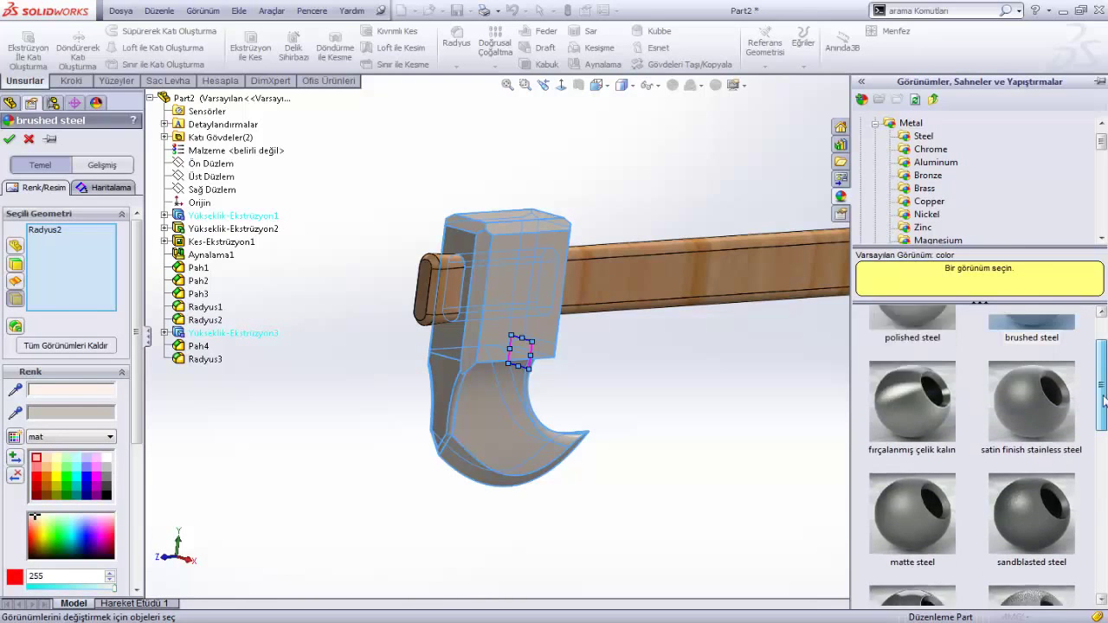
- Compare copper, zinc, iron, titanium and silver, then settle on polished steel for the head
click(927, 202)
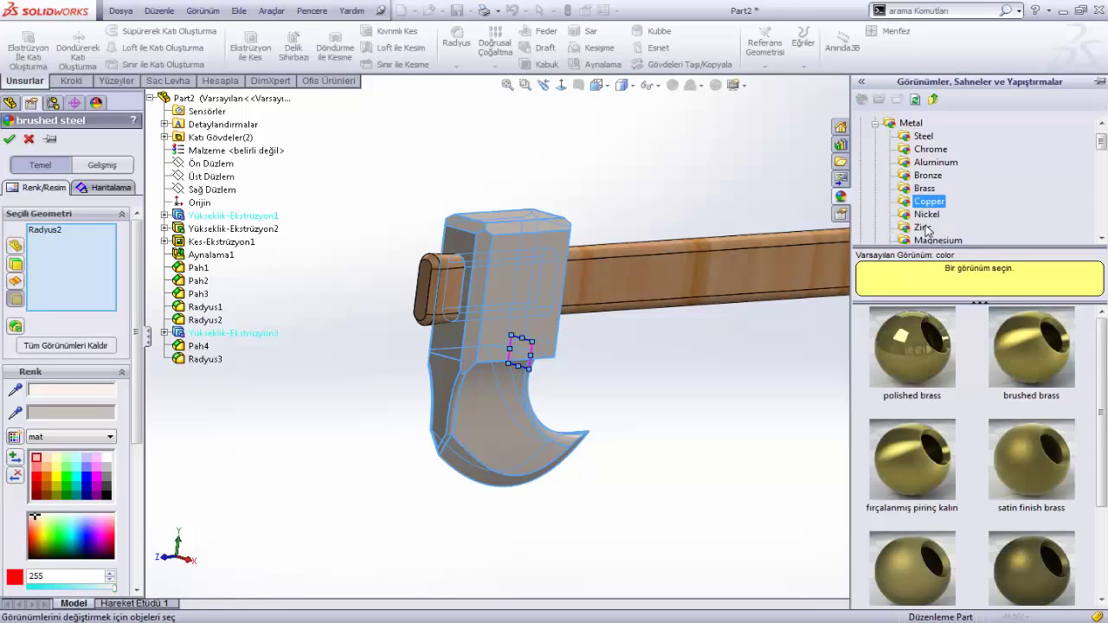
click(927, 228)
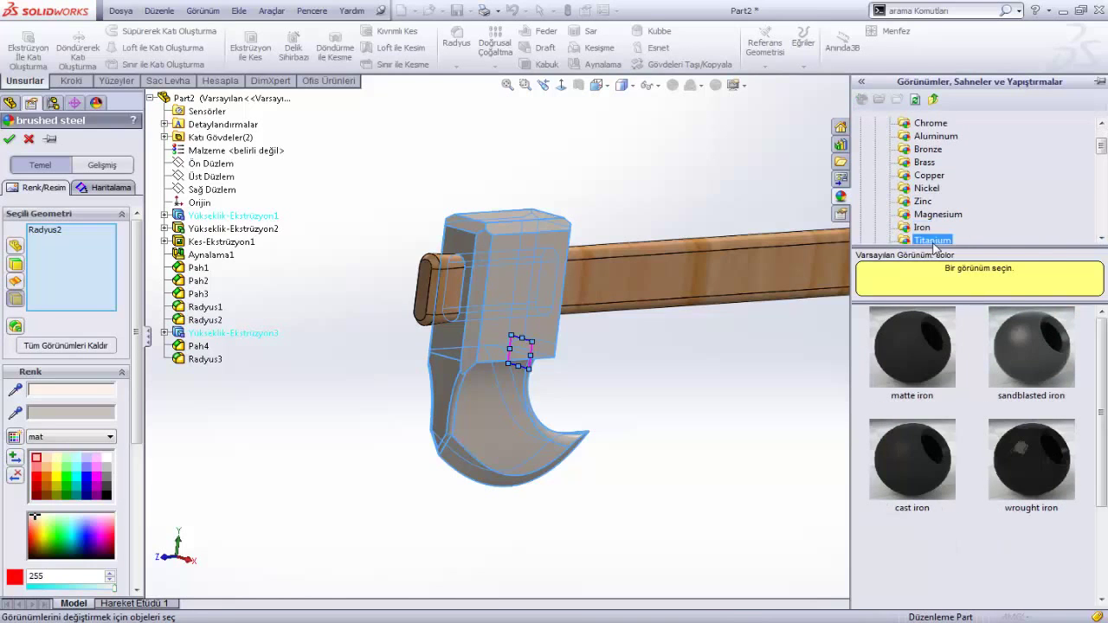
click(930, 240)
click(1101, 239)
click(1101, 240)
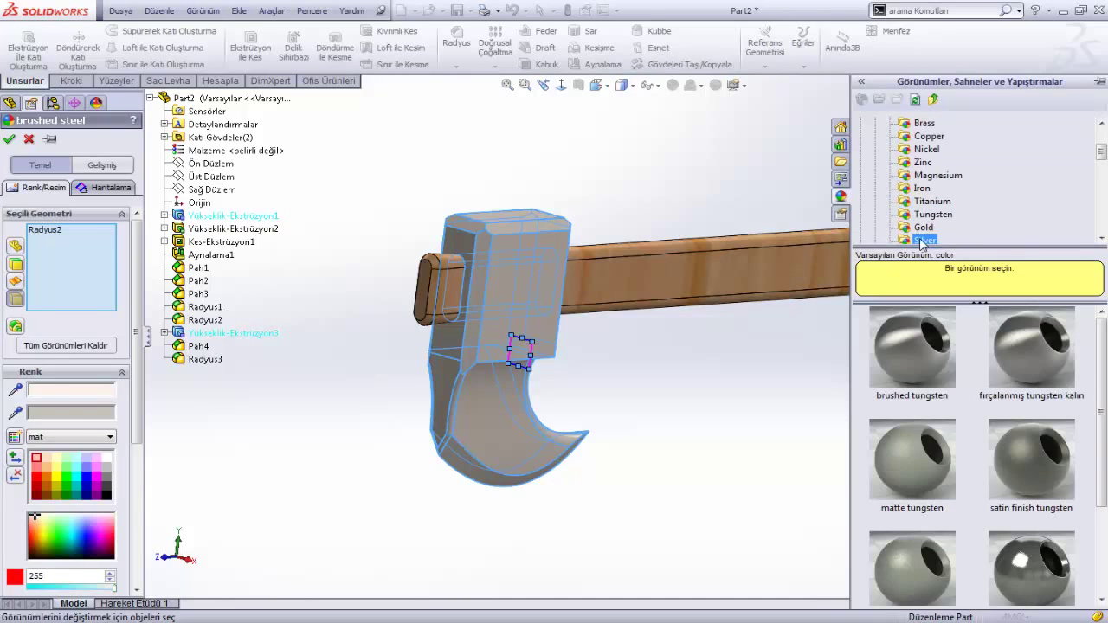
click(1101, 239)
click(1101, 239)
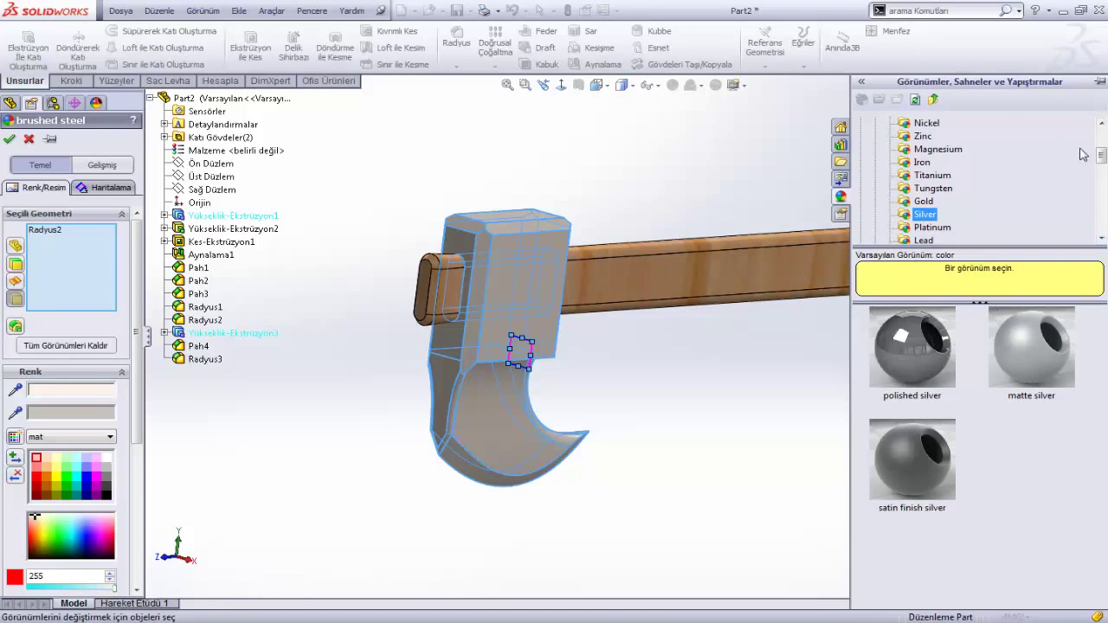
drag(1101, 159, 1101, 126)
click(923, 161)
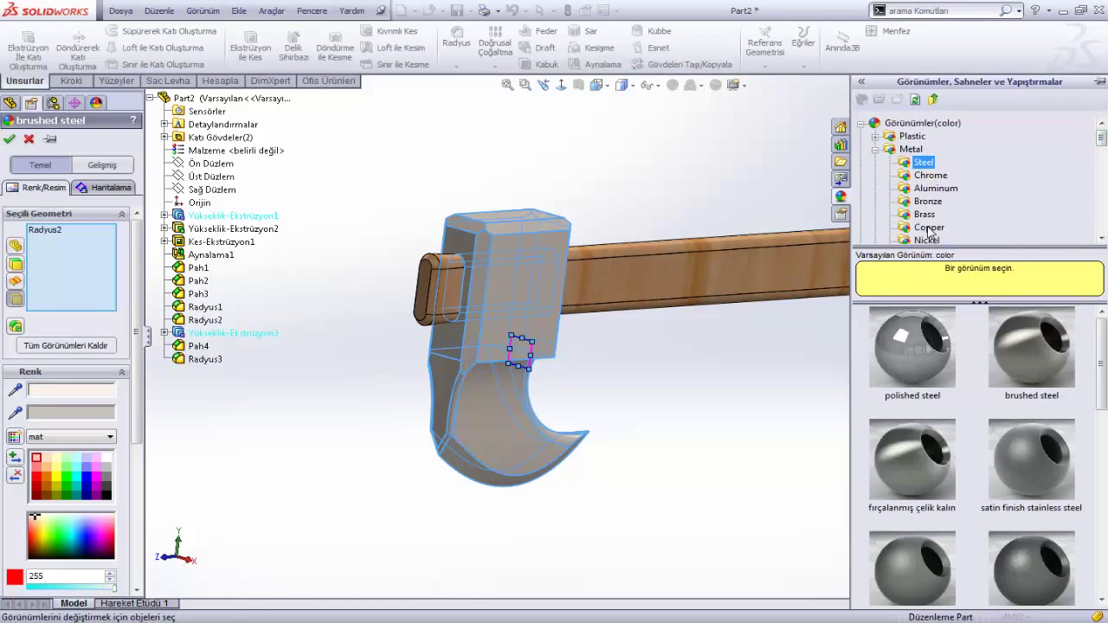
click(877, 336)
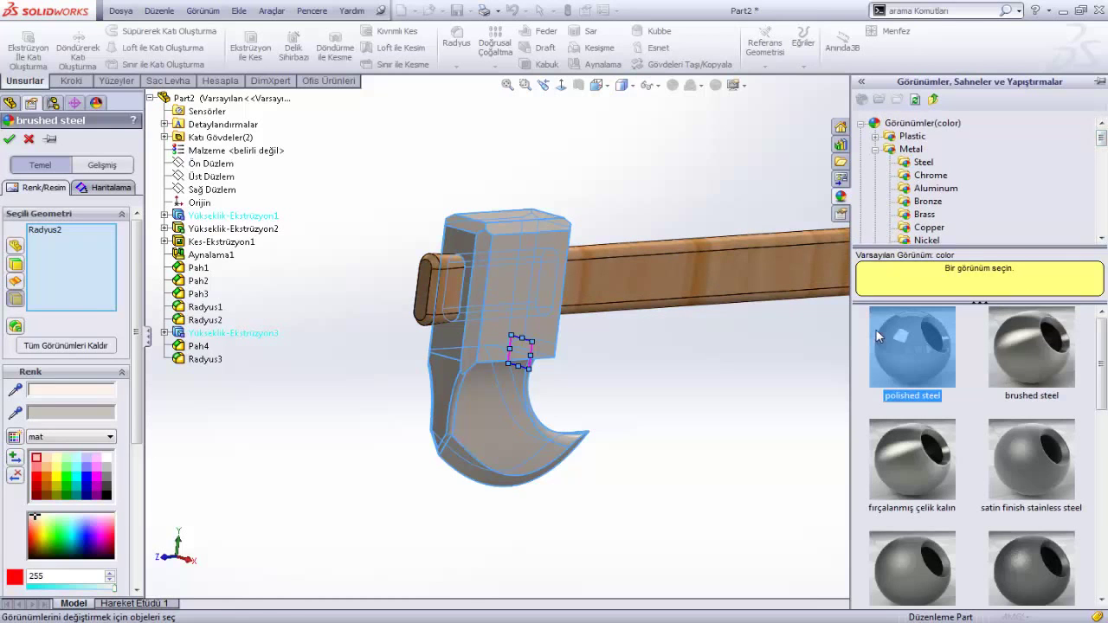
click(8, 140)
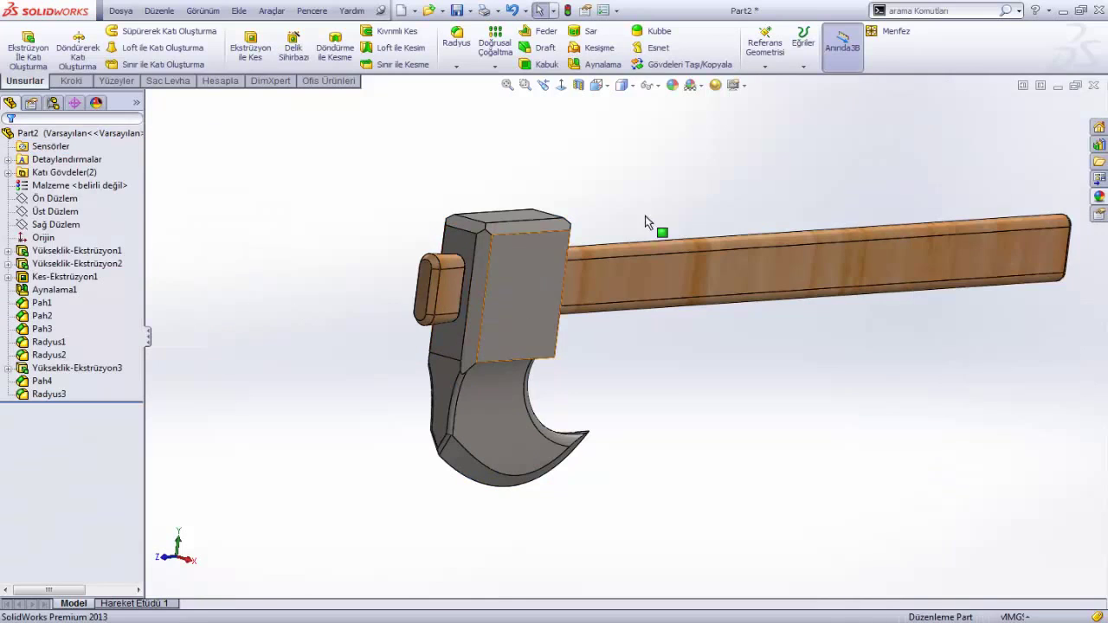
- Switch the axe to Shaded display with RealView Graphics on, and orbit to a new angle
click(632, 85)
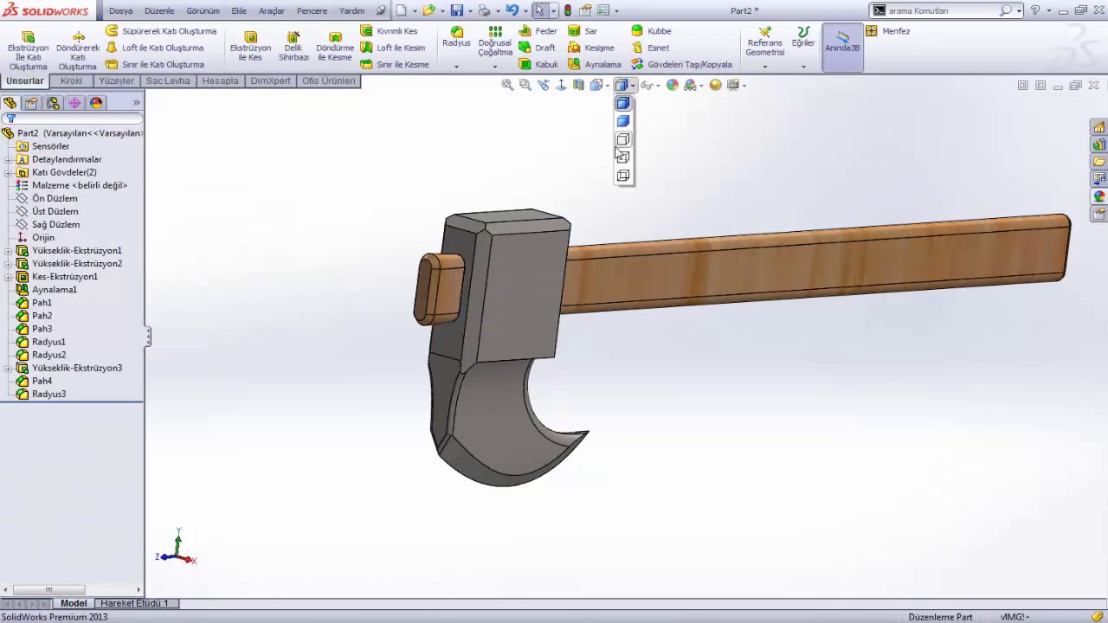
click(715, 85)
mouse_move(574, 317)
middle_down()
mouse_move(643, 389)
mouse_move(577, 317)
mouse_move(488, 252)
mouse_move(536, 304)
mouse_move(656, 164)
middle_up()
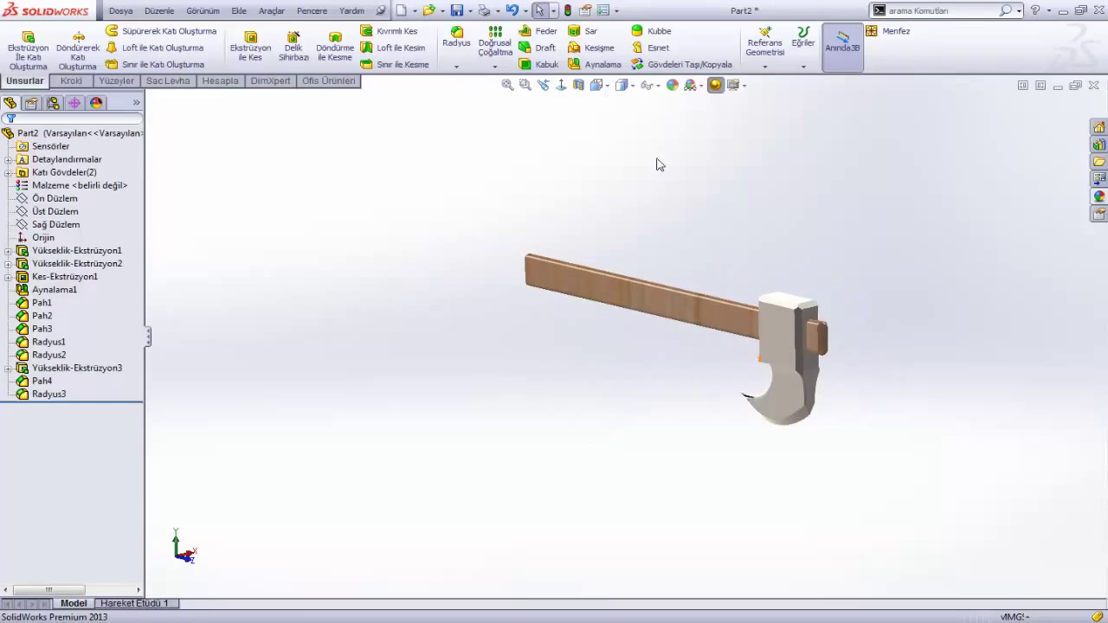
- Try Shadows in Shaded Mode and Ambient Occlusion, then turn shadows back off
click(744, 84)
click(752, 115)
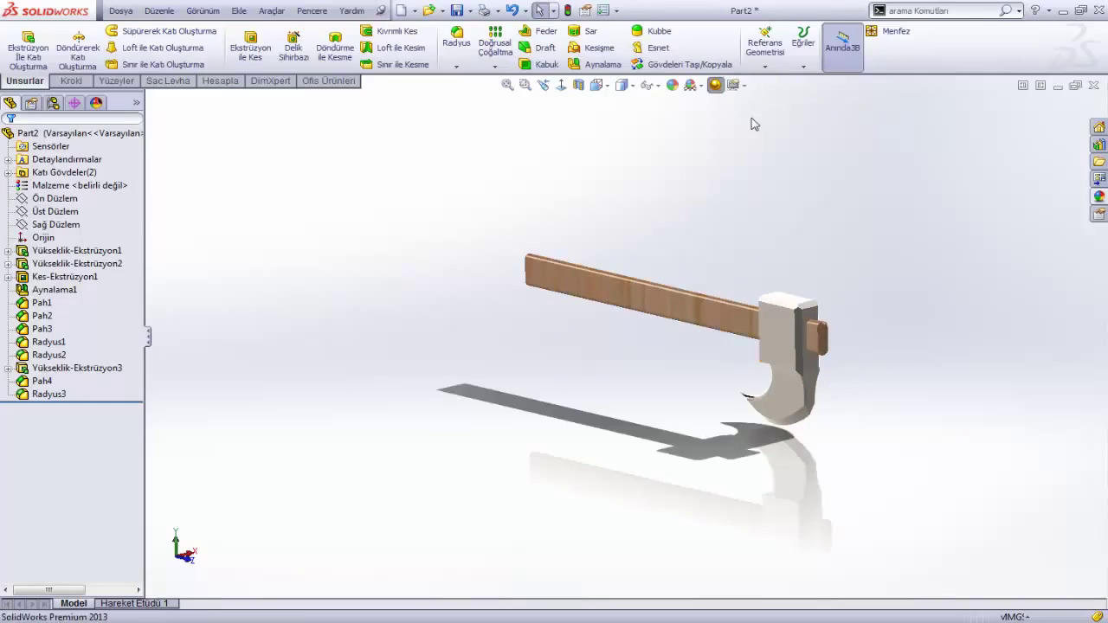
click(743, 85)
click(754, 130)
click(744, 84)
click(742, 116)
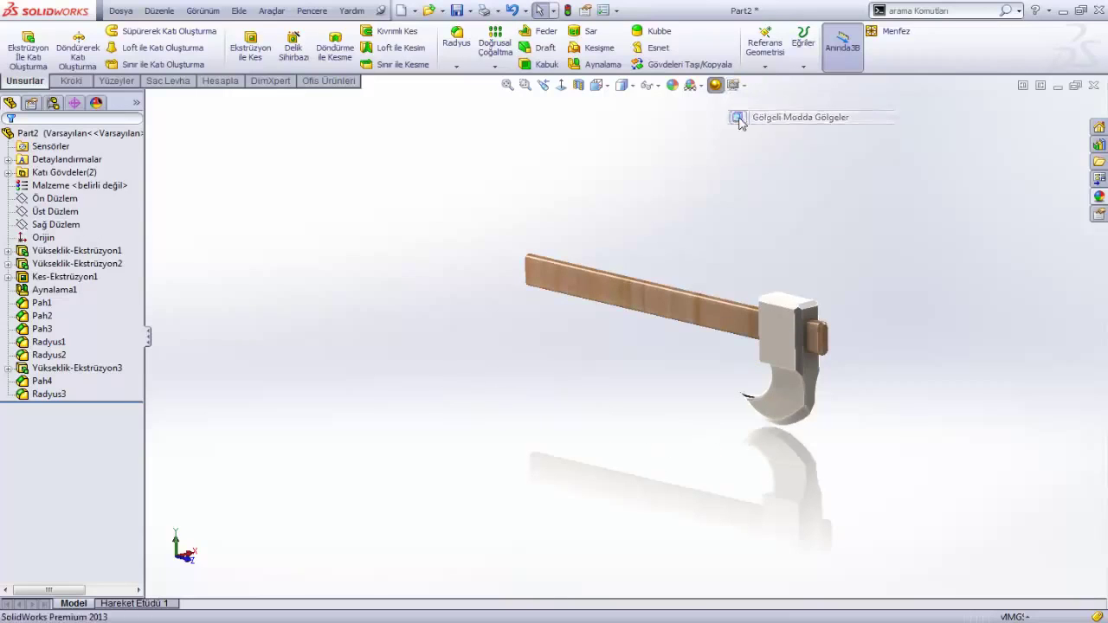
mouse_move(838, 396)
middle_down()
mouse_move(767, 302)
mouse_move(606, 364)
mouse_move(536, 374)
mouse_move(618, 361)
mouse_move(1024, 370)
mouse_move(991, 437)
middle_up()
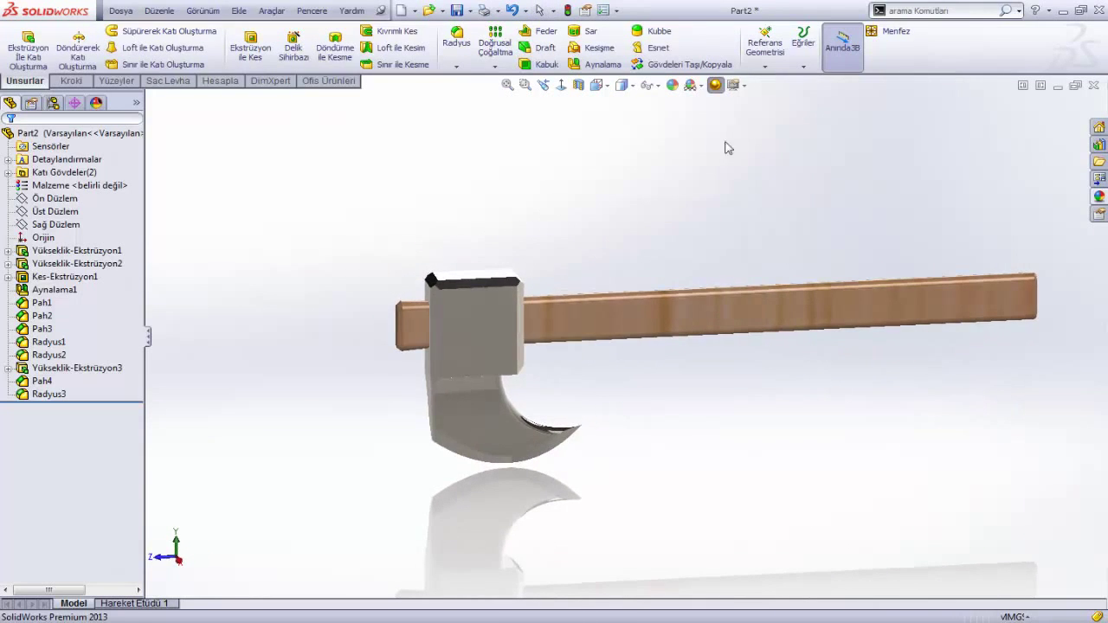
- Set the Isometric view and turn the axe slightly so the steel head faces forward
click(601, 89)
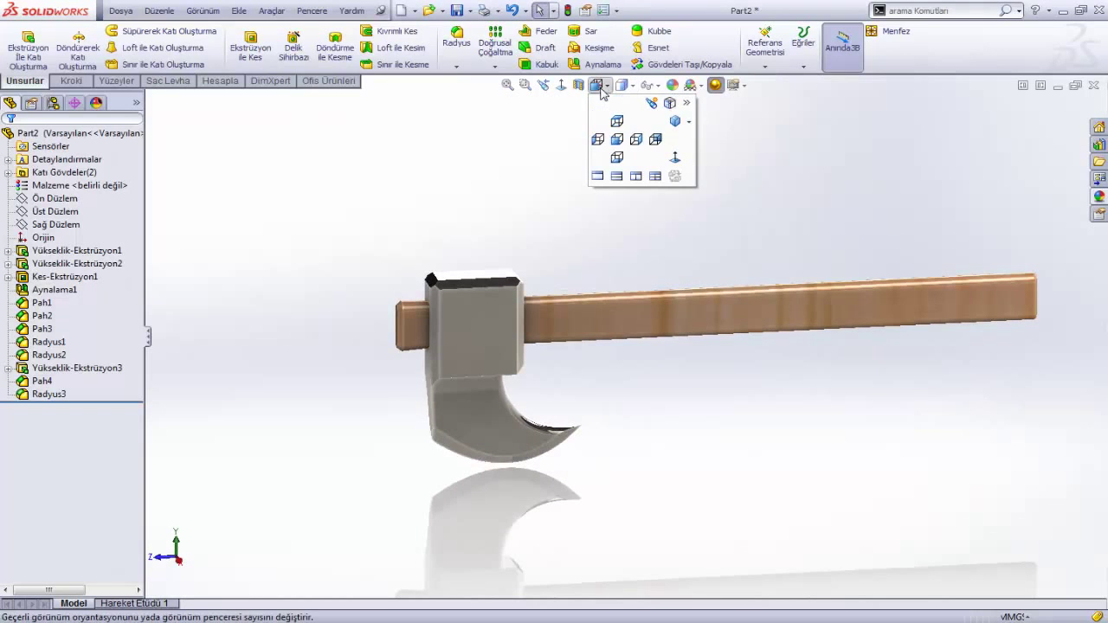
click(678, 123)
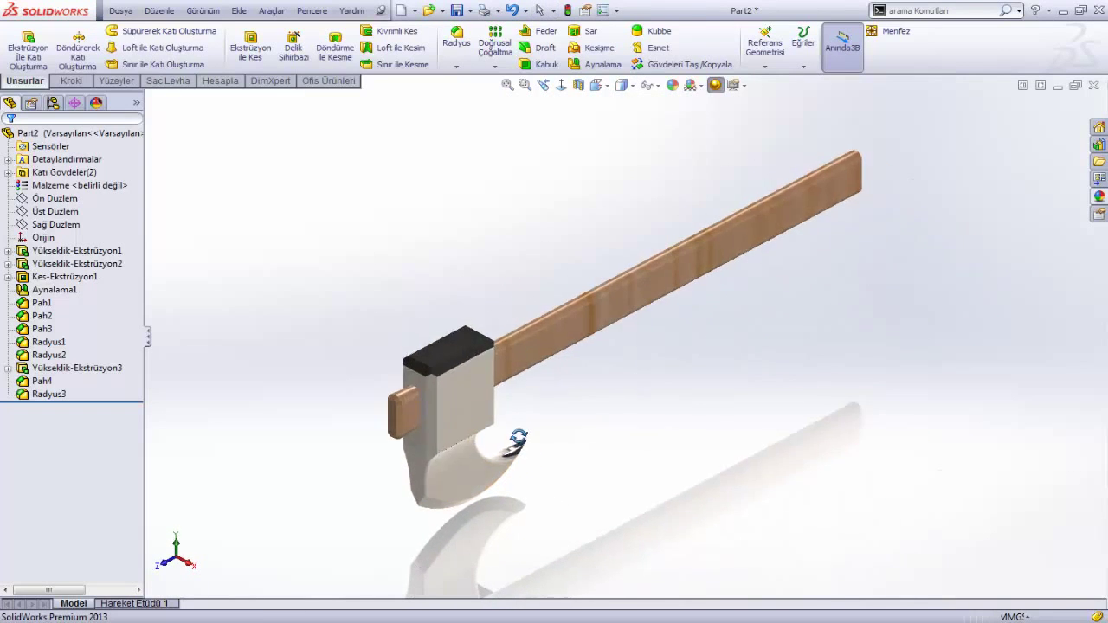
middle_drag(518, 439, 482, 311)
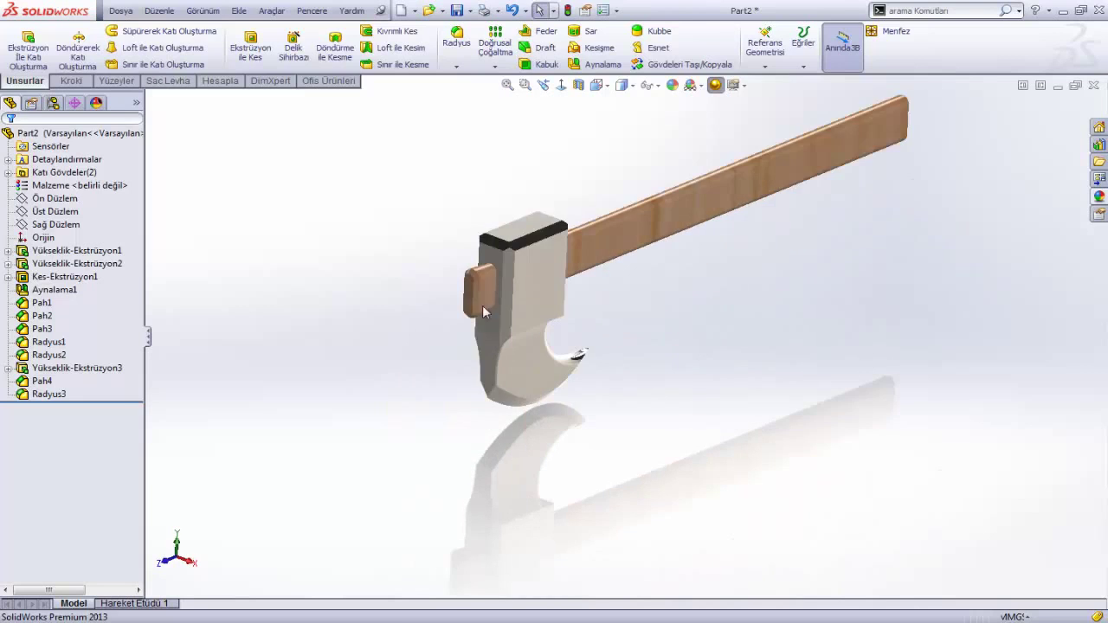